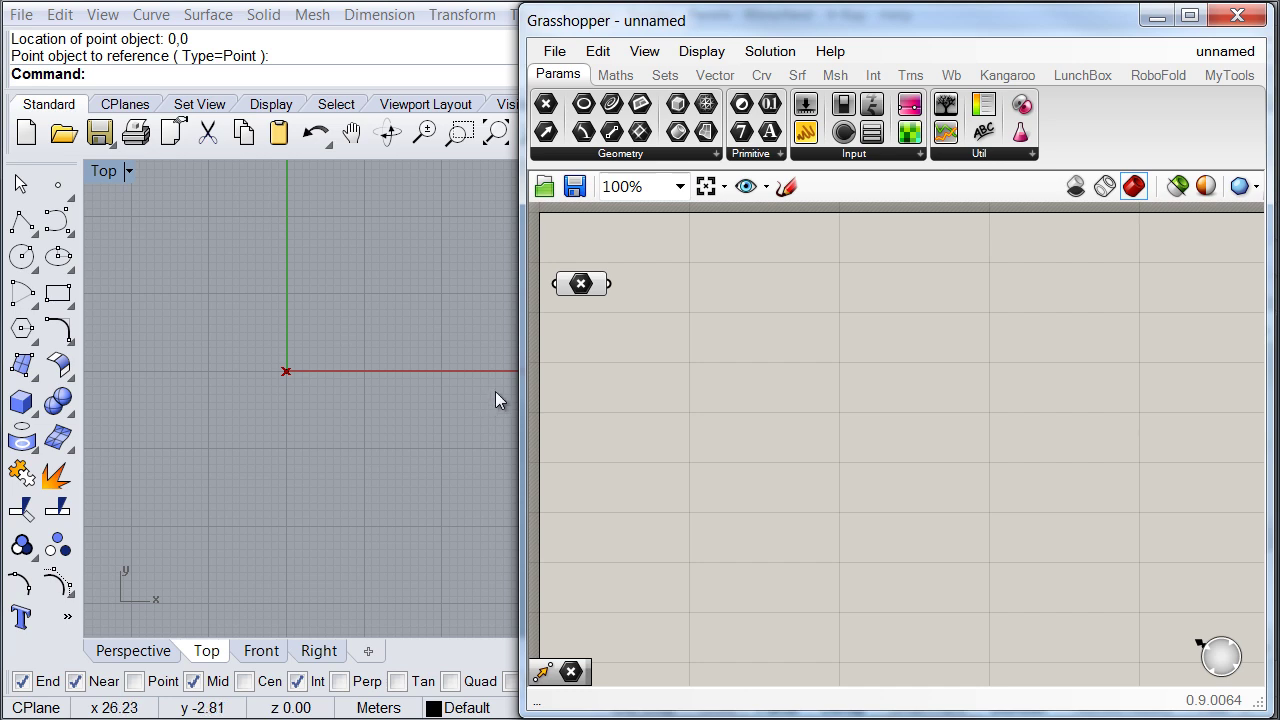
Step: Add a Number Slider below the Point parameter and set its range to 0–20
double_click(594, 345)
text(slider)
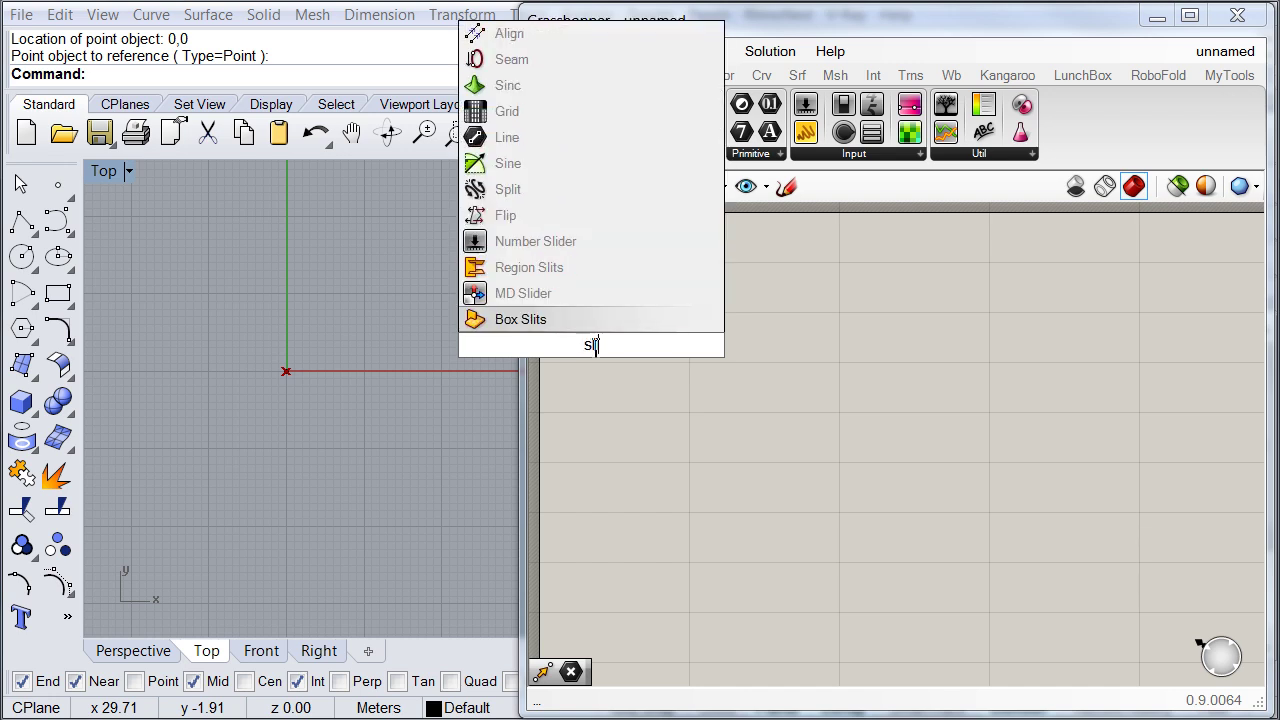
click(590, 292)
drag(548, 341, 585, 331)
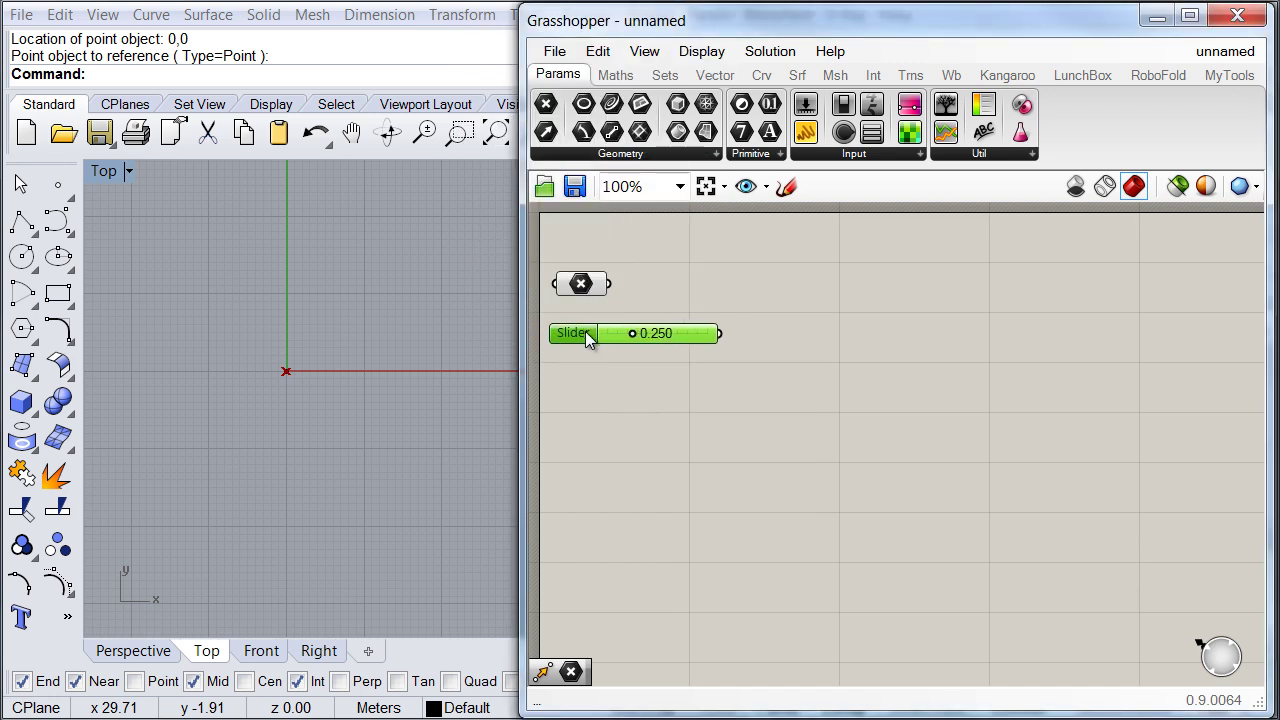
right_click(613, 335)
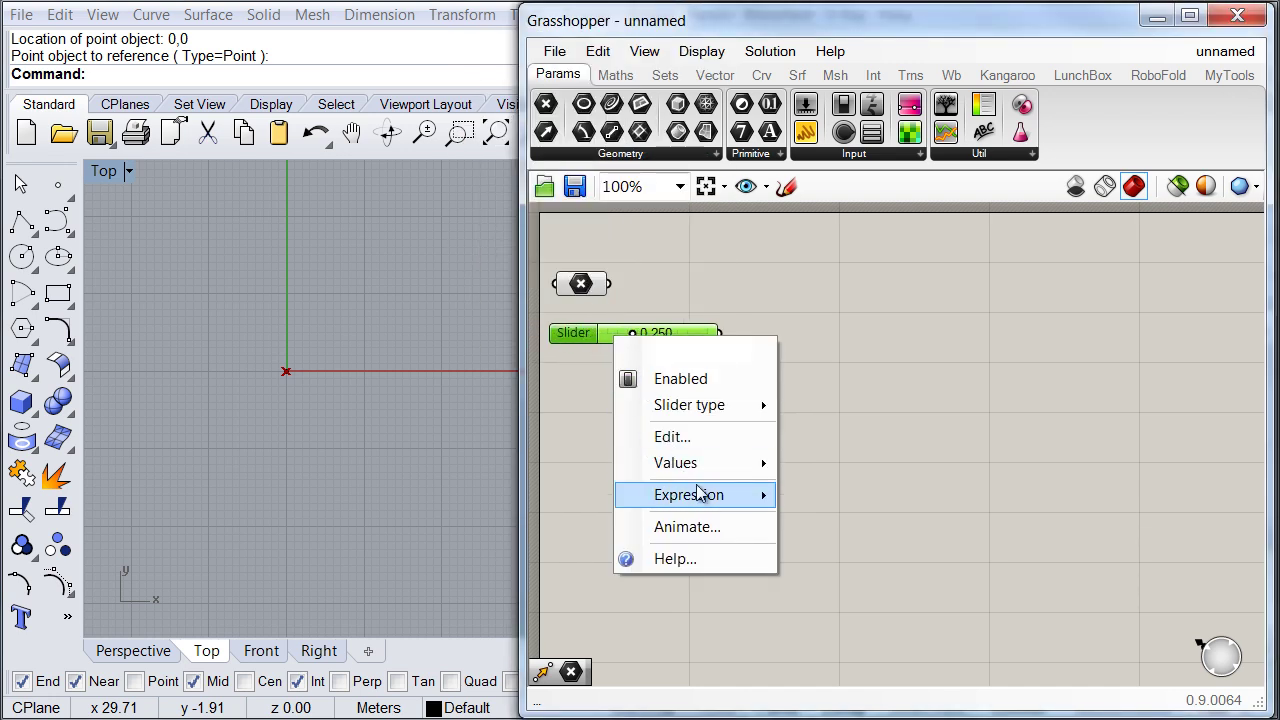
mouse_move(719, 471)
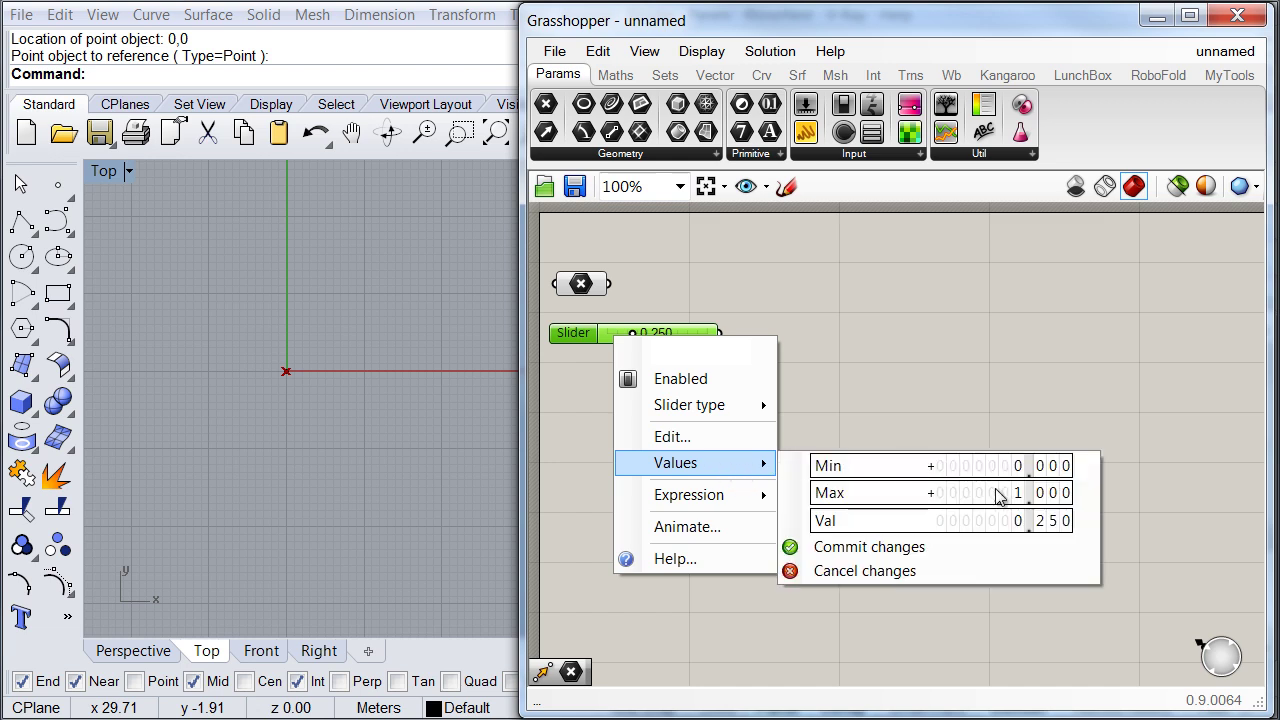
scroll(1008, 500, up, 2)
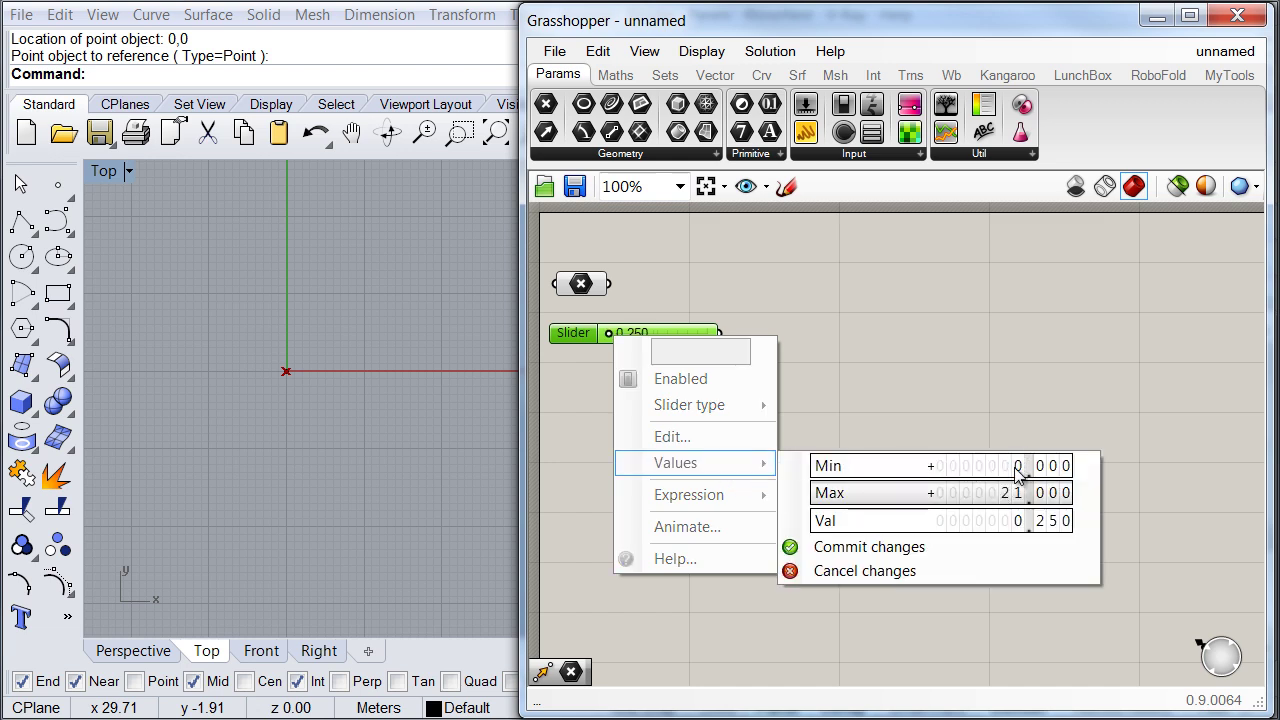
scroll(1018, 497, down, 1)
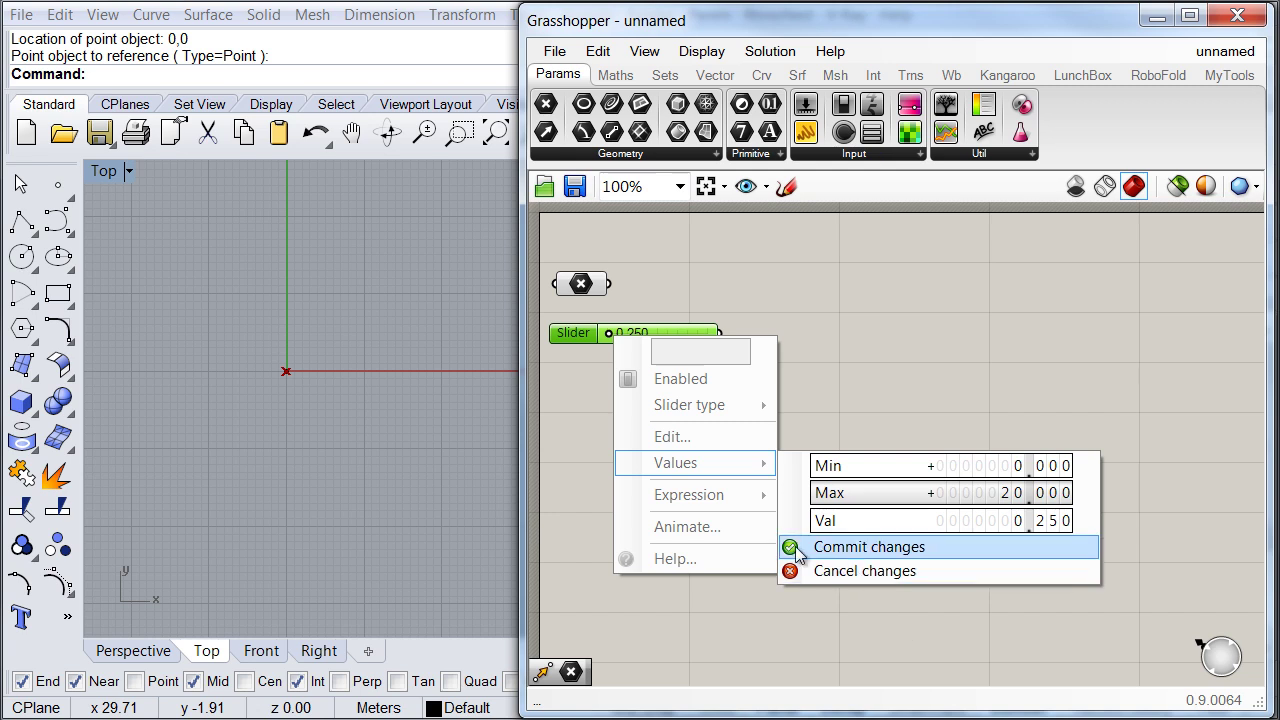
click(800, 546)
scroll(600, 360, up, 3)
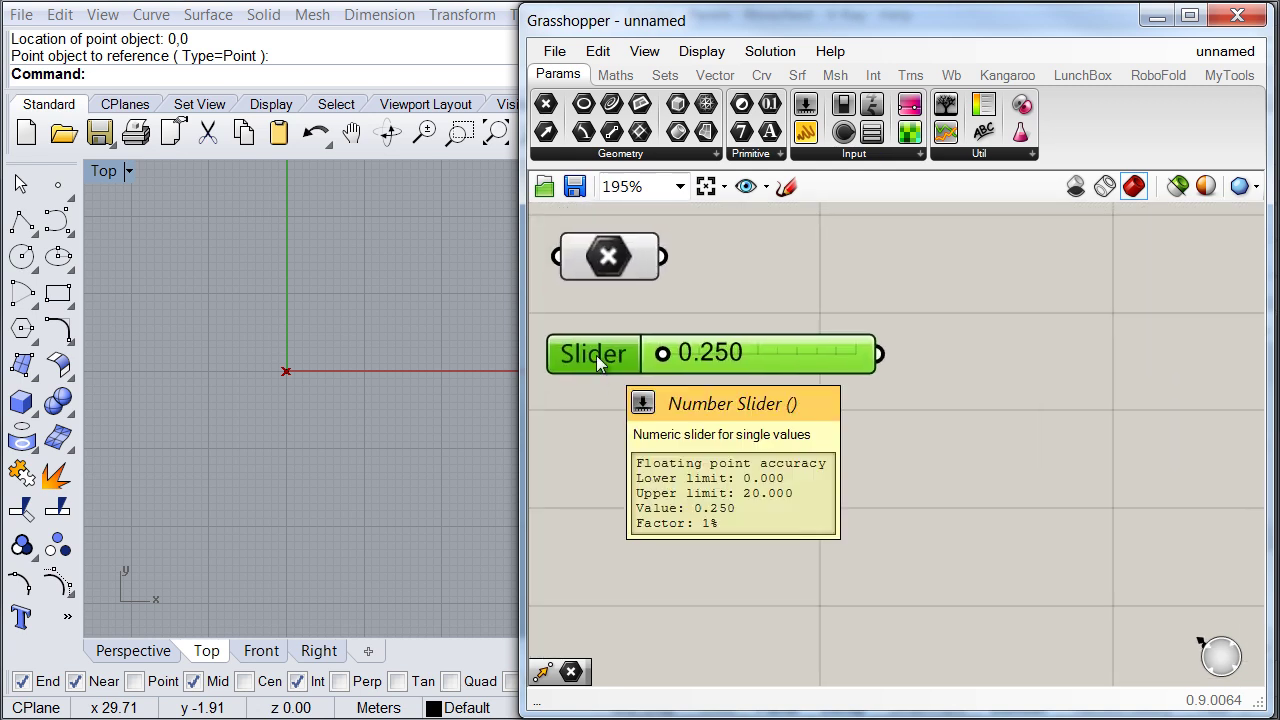
Step: Duplicate the slider twice, align the three stacked sliders, and raise the top one to 15.098
alt+drag(596, 355, 607, 461)
drag(633, 380, 624, 412)
drag(671, 528, 590, 312)
click(717, 321)
click(849, 547)
drag(669, 354, 814, 355)
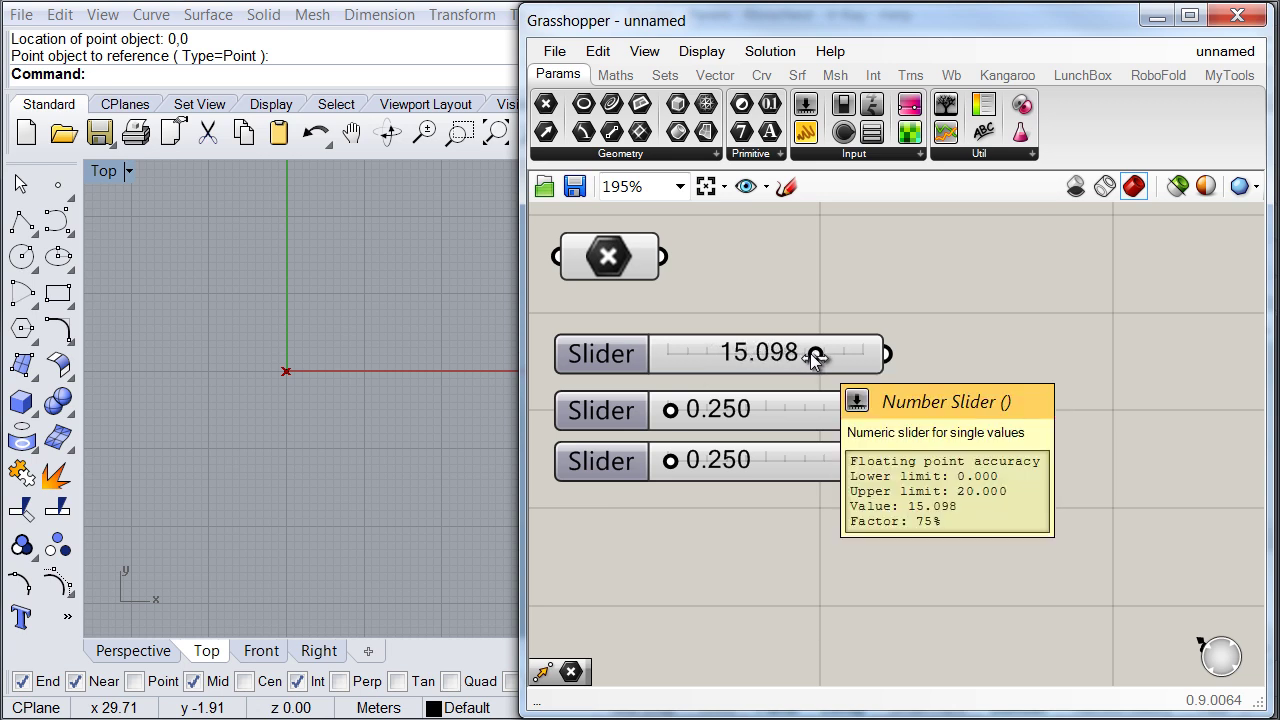
Step: Set the middle slider to 4.858 and the bottom slider to 16.736
drag(670, 409, 716, 410)
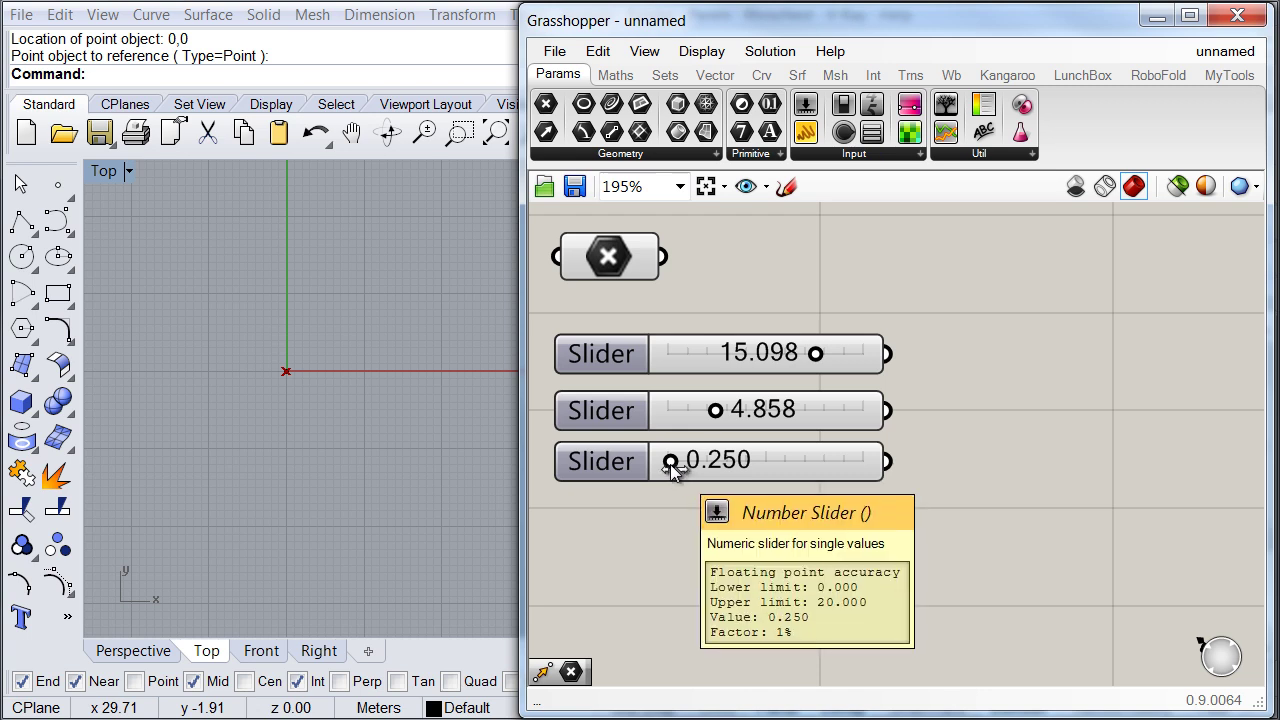
drag(672, 470, 837, 466)
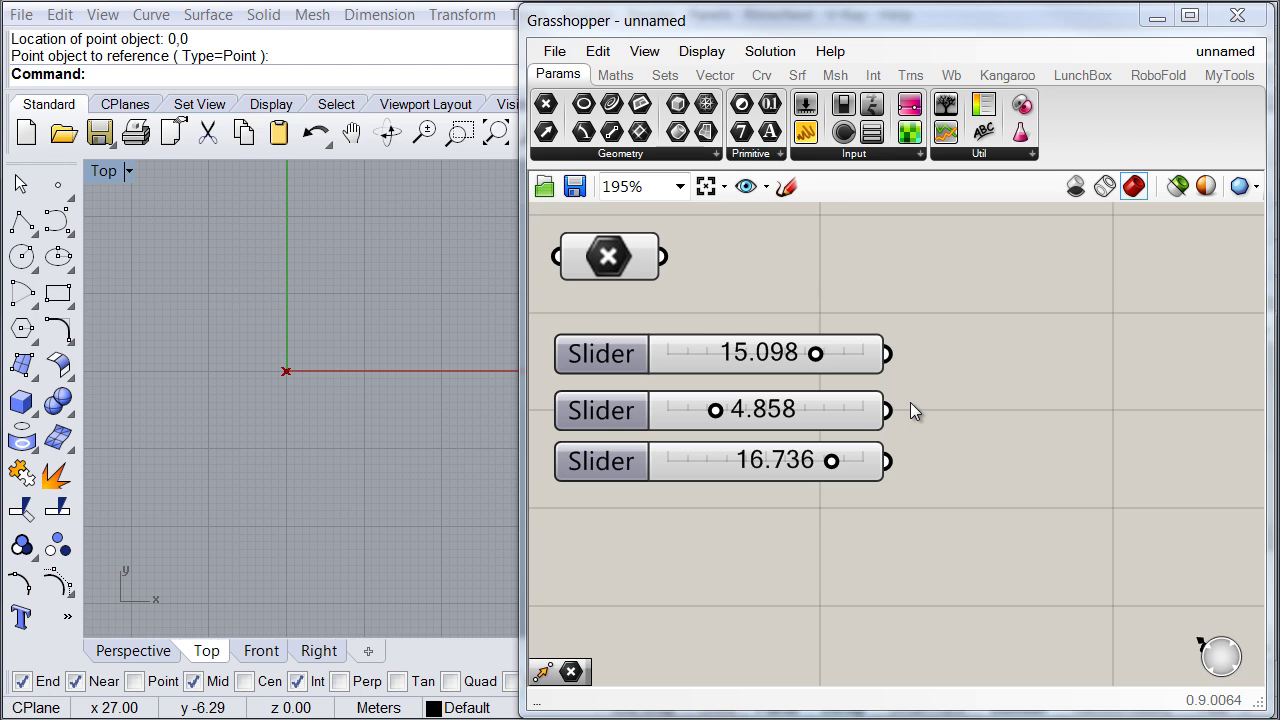
Step: Place an Evaluate component from Maths > Script and add a third input z
click(615, 75)
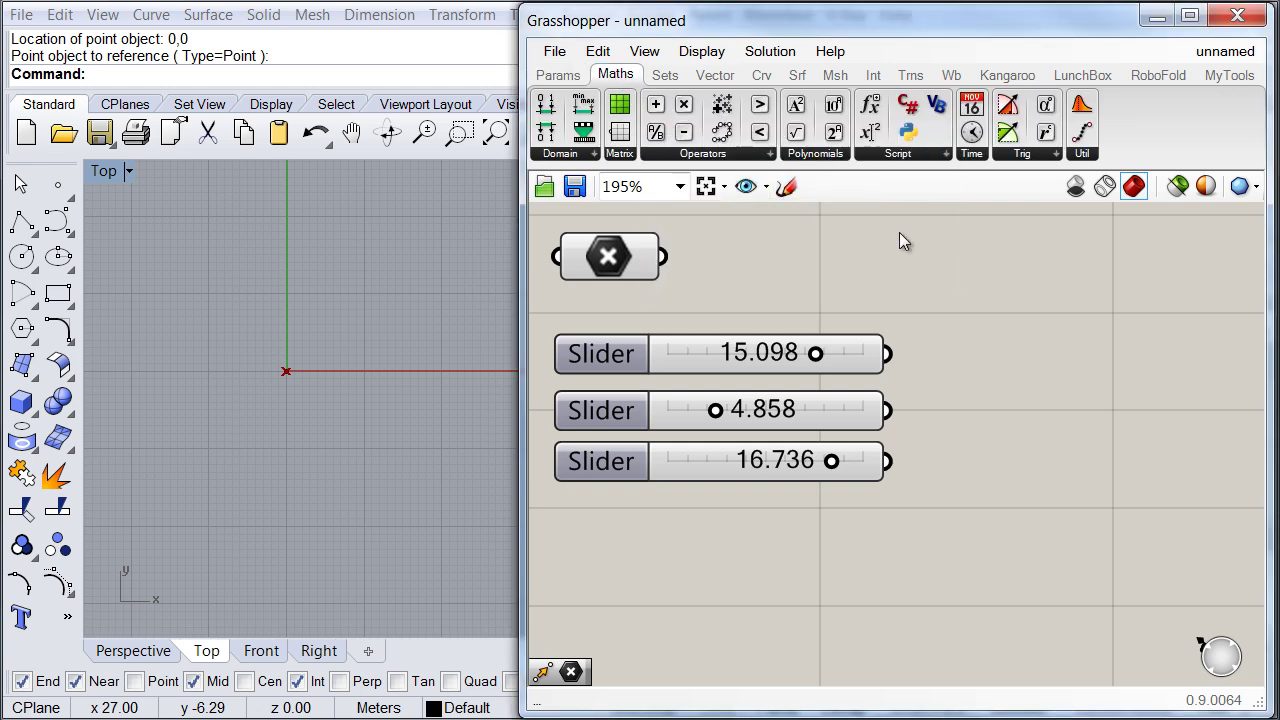
click(894, 156)
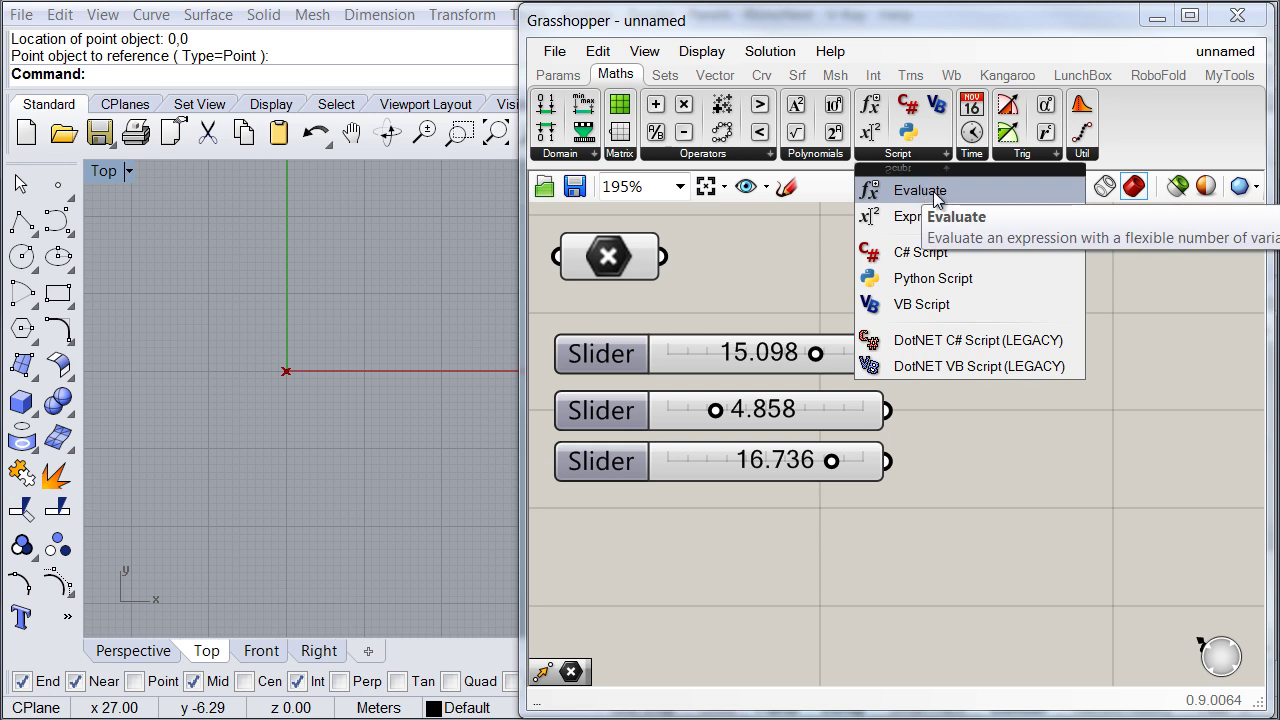
drag(935, 198, 1052, 444)
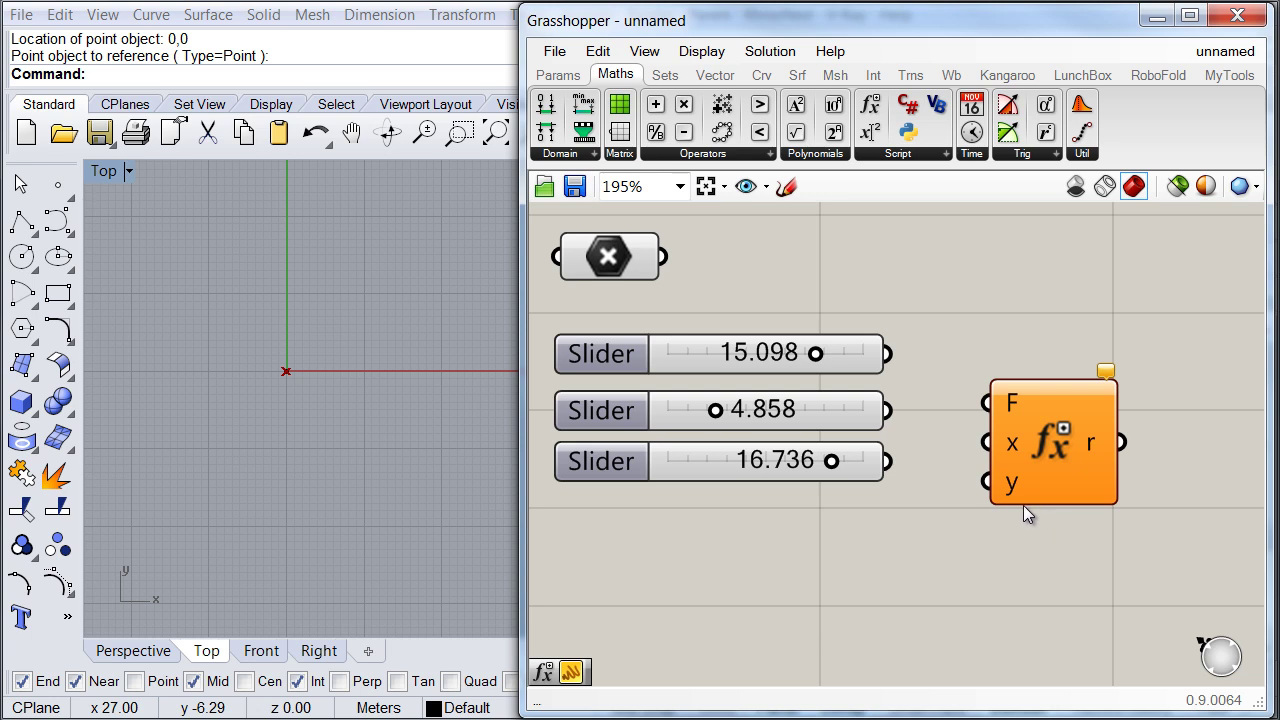
scroll(1027, 500, up, 3)
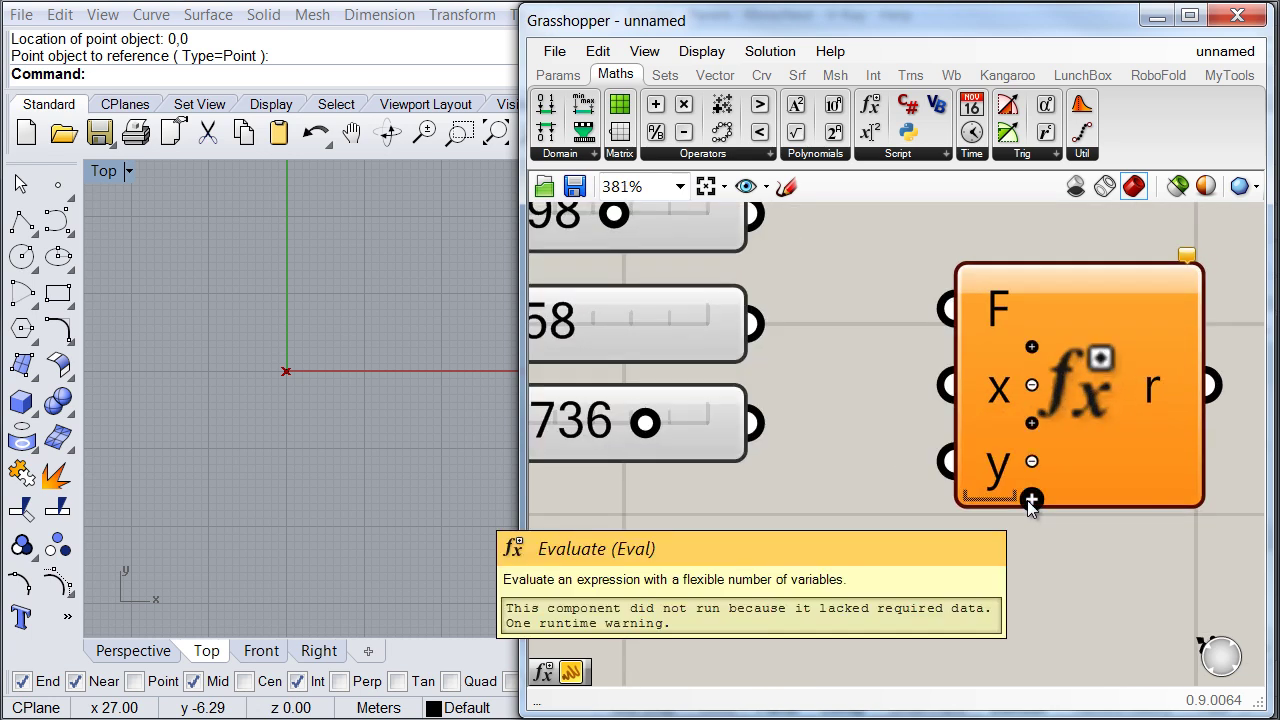
click(1032, 500)
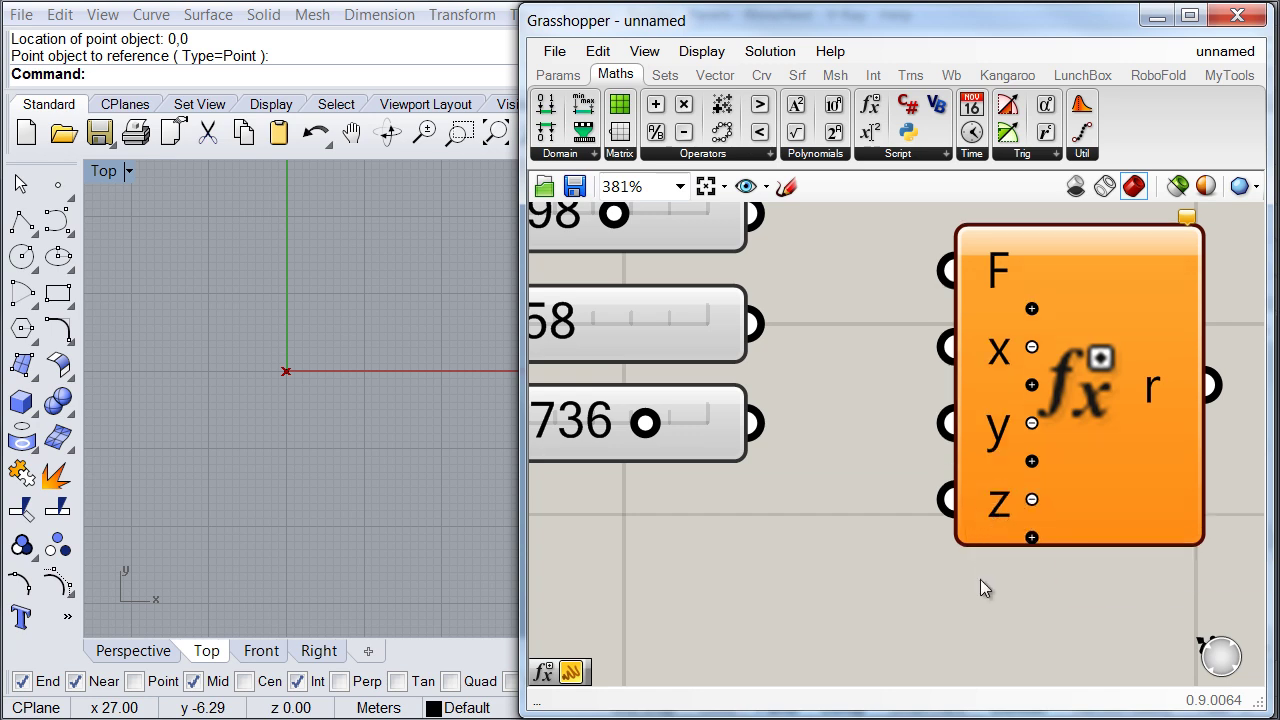
scroll(981, 579, down, 3)
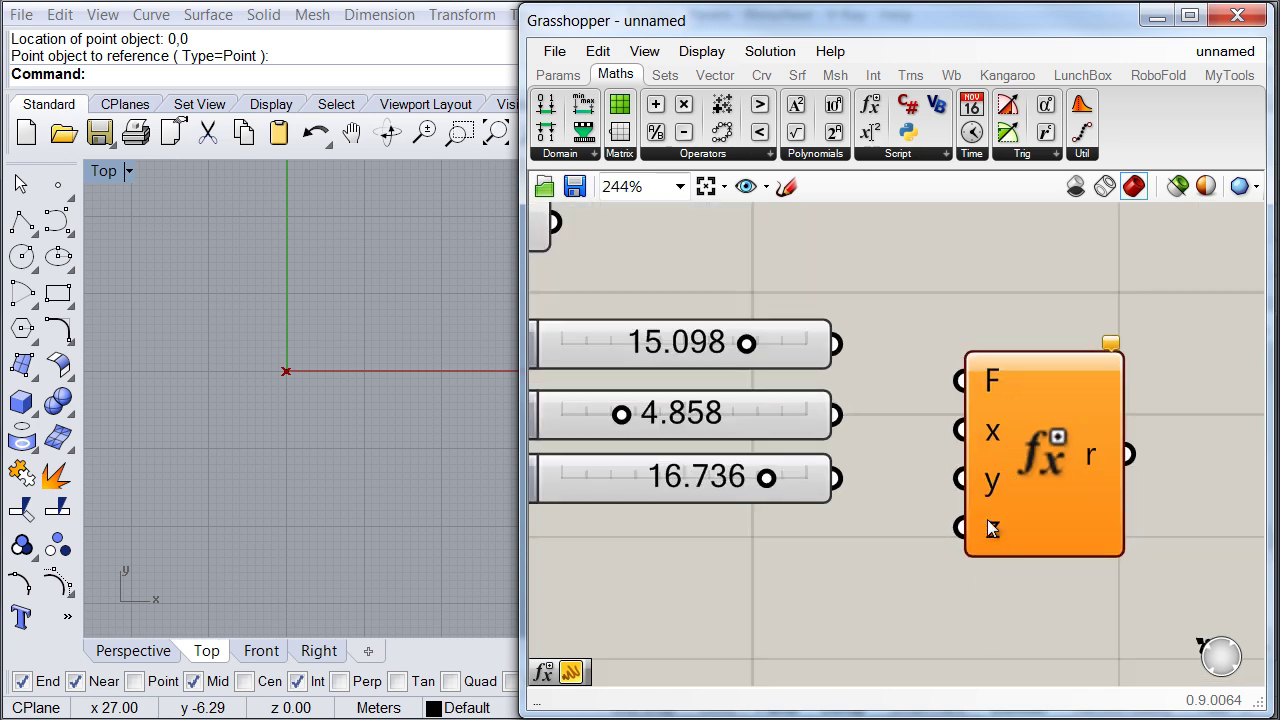
Step: Wire the top, middle and bottom sliders to Evaluate's x, y and z inputs
drag(966, 447, 880, 400)
drag(966, 487, 866, 434)
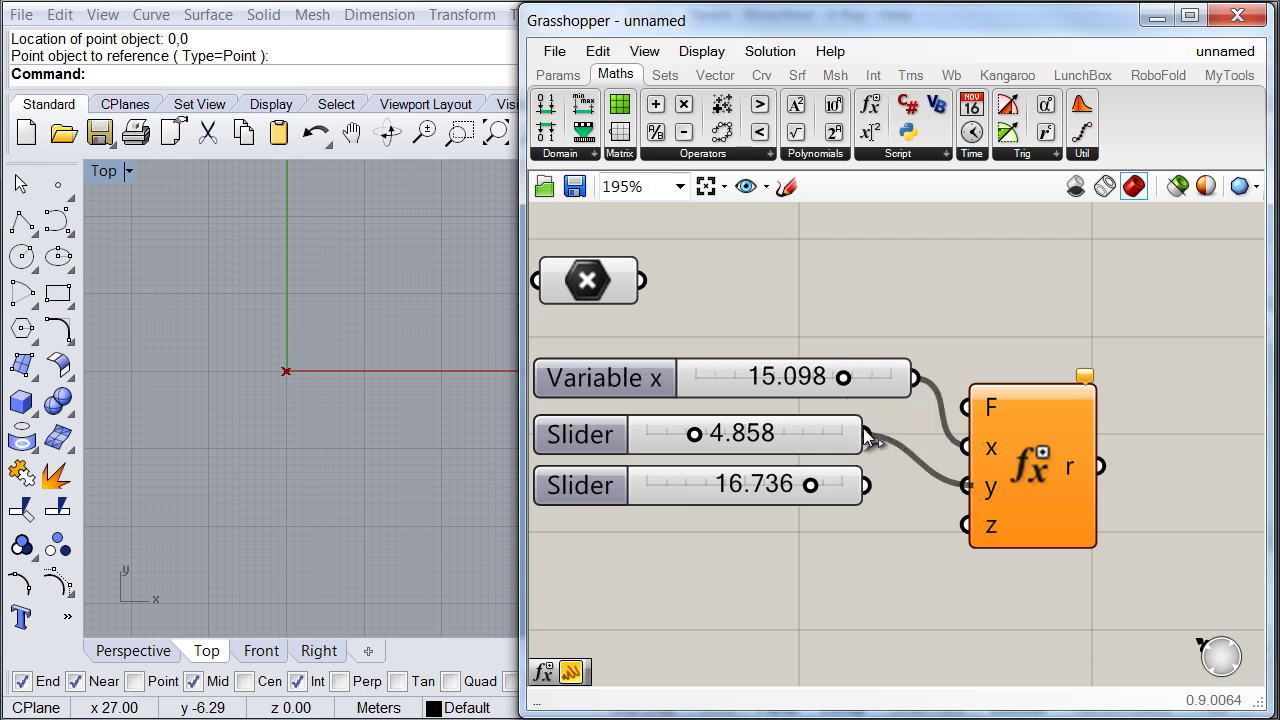
drag(966, 526, 866, 485)
drag(1029, 482, 1028, 435)
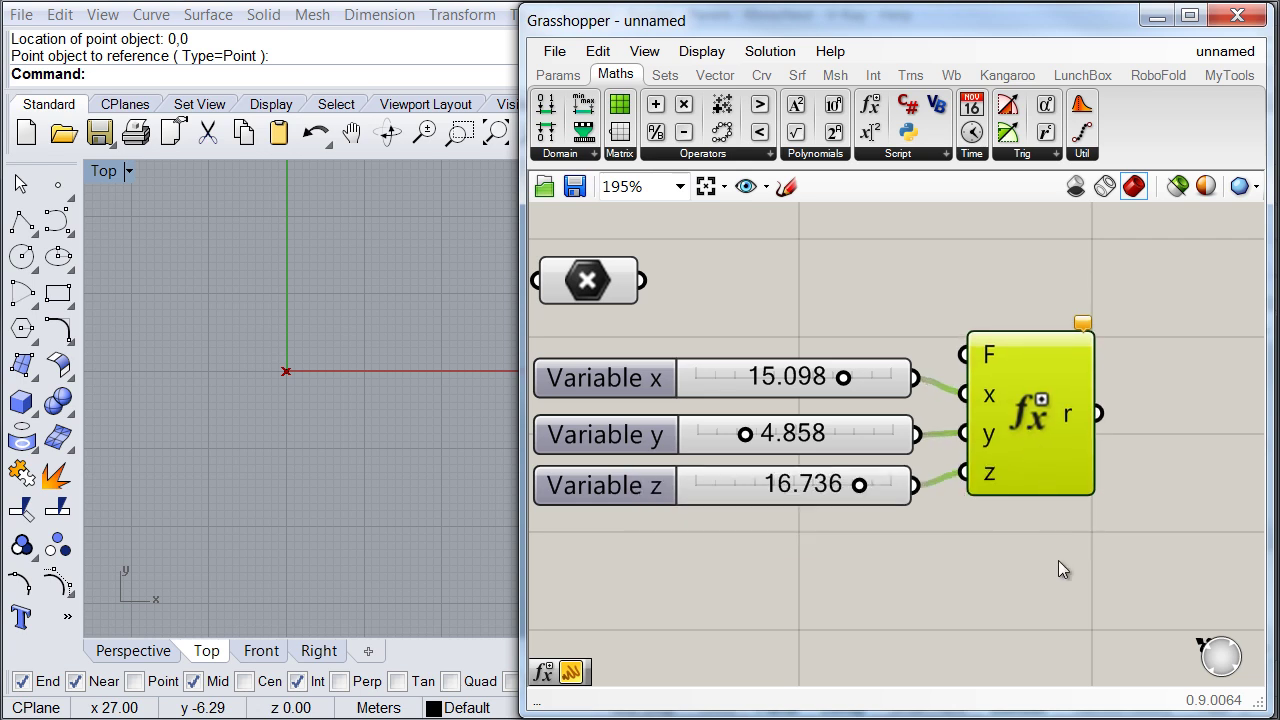
right_drag(1047, 546, 985, 544)
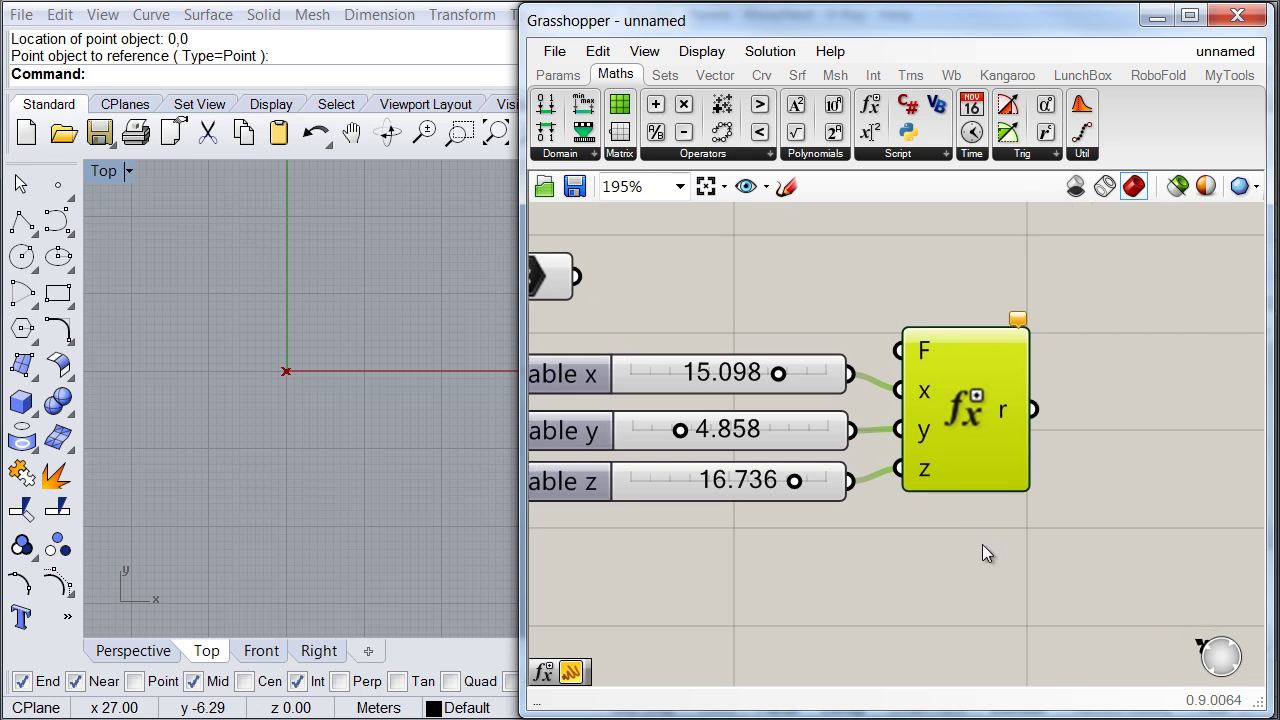
scroll(985, 544, down, 3)
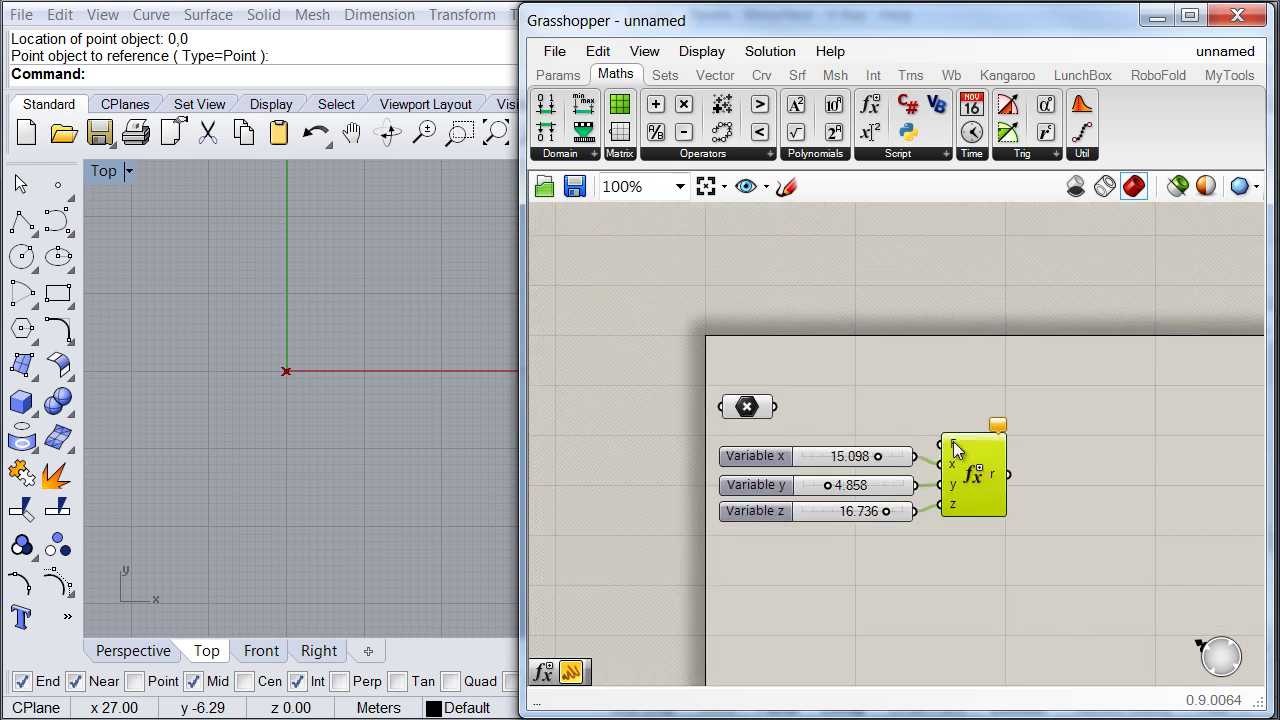
Step: Enter ((x-y)²-z²)/((x-y)*2) as the F input's expression and apply it
right_click(953, 441)
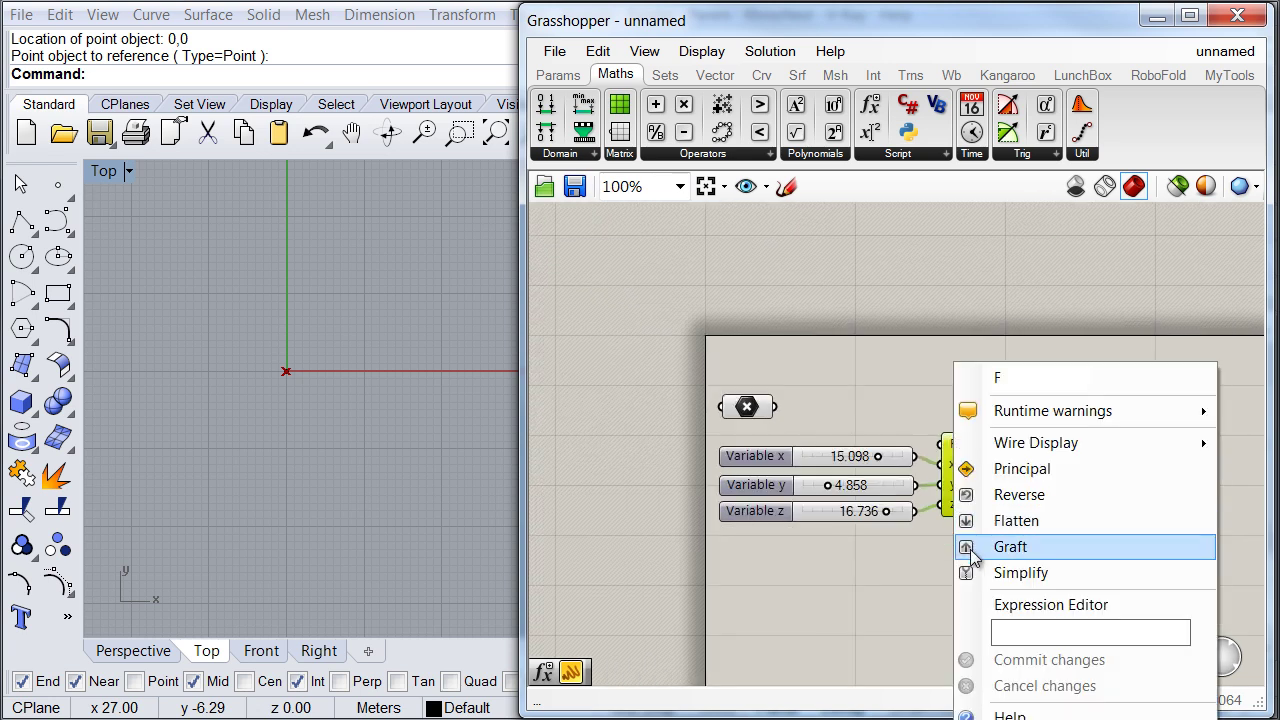
click(1015, 609)
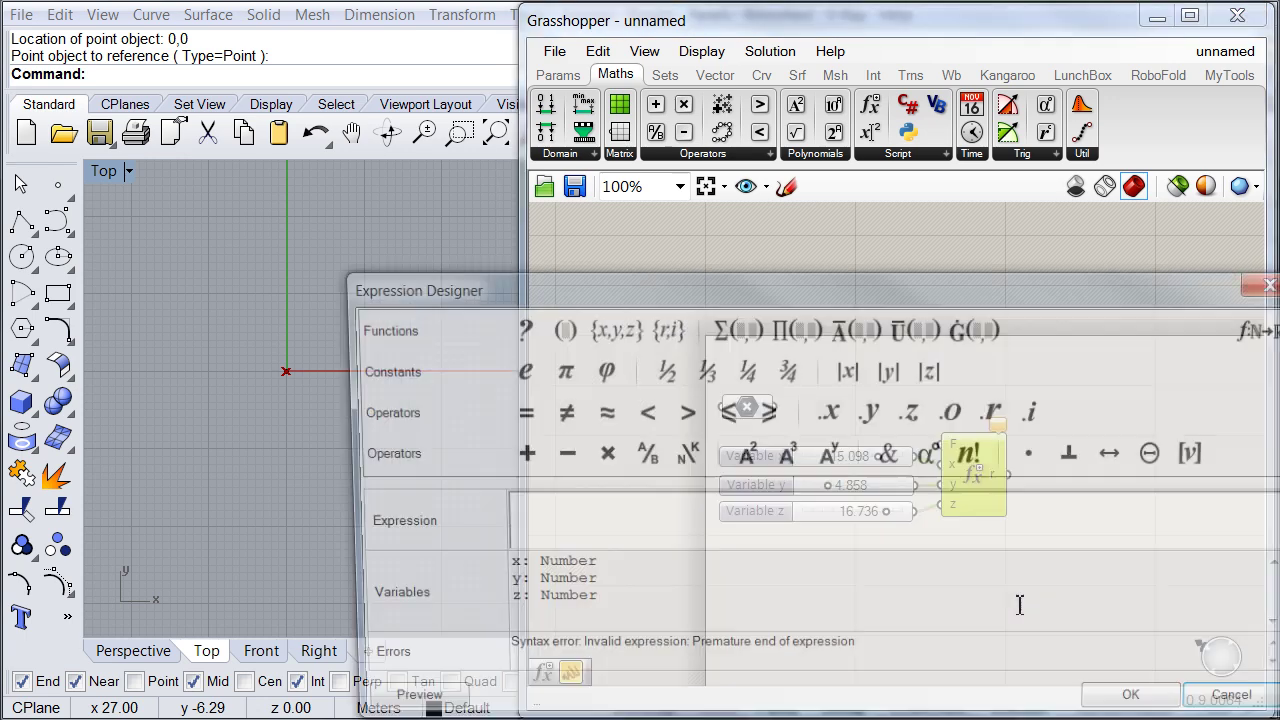
drag(810, 297, 781, 273)
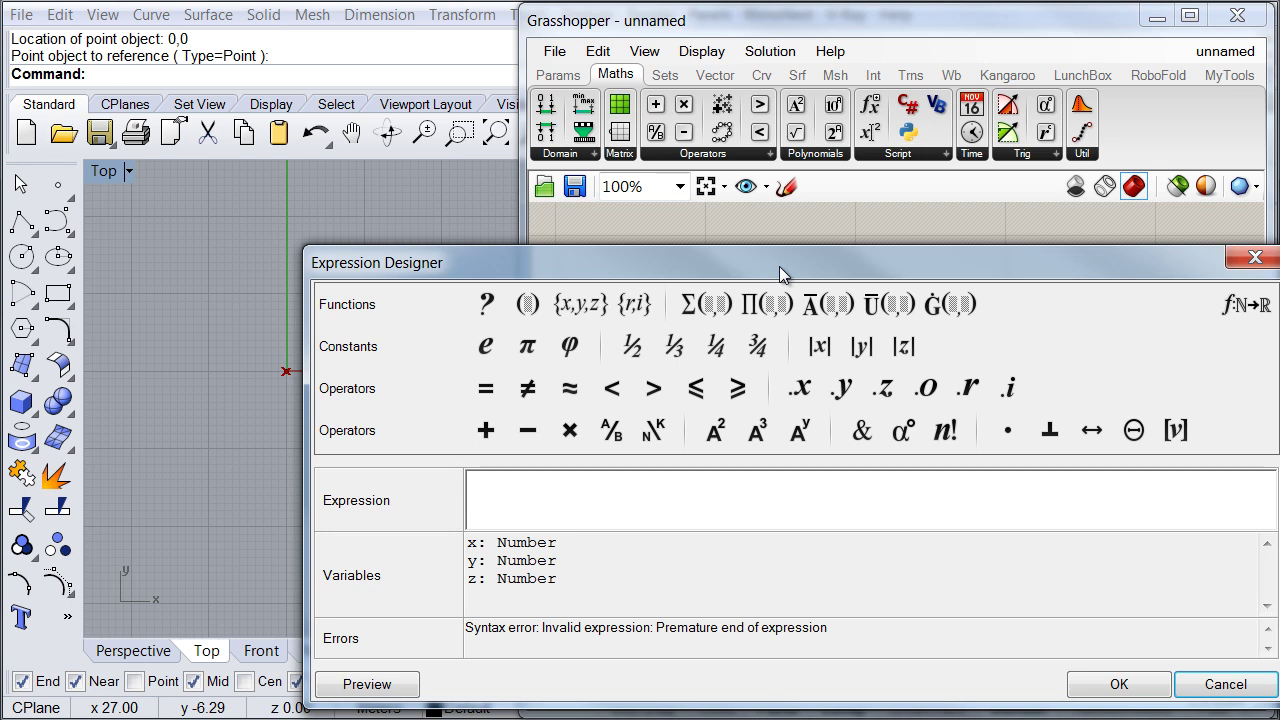
text(((x-y))
click(716, 432)
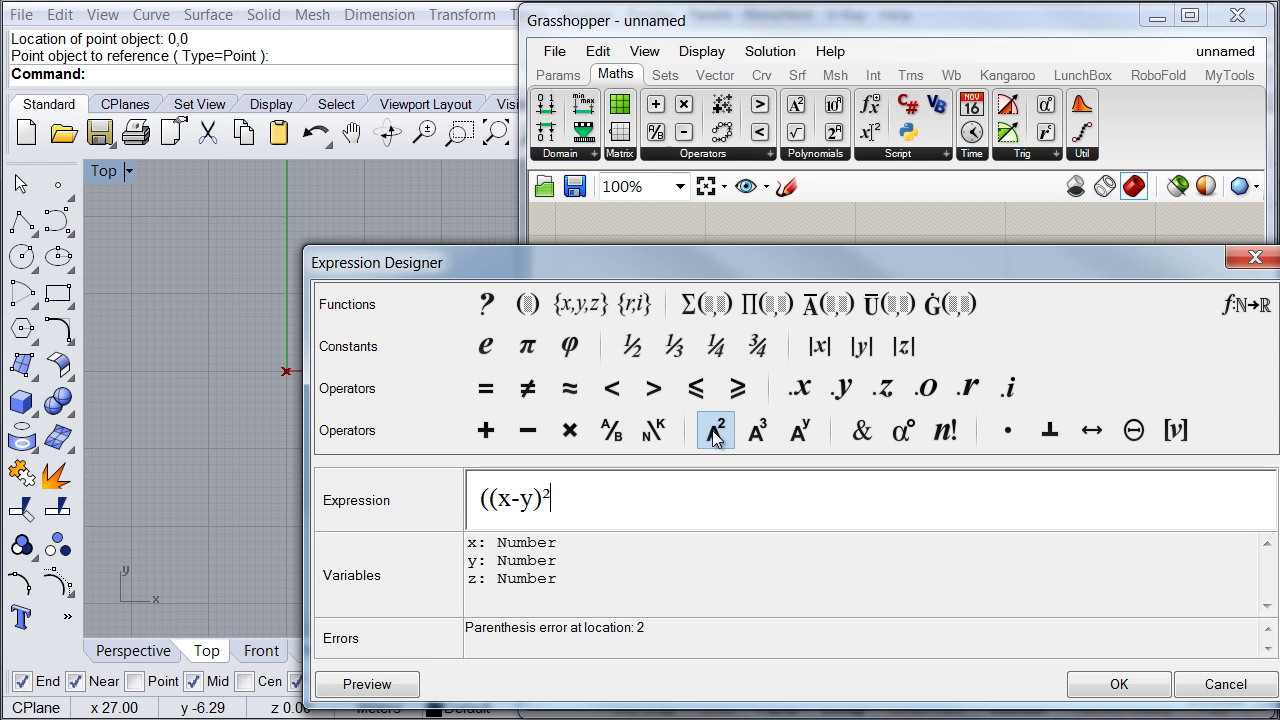
text(-z)
click(716, 432)
text()/((x-y)
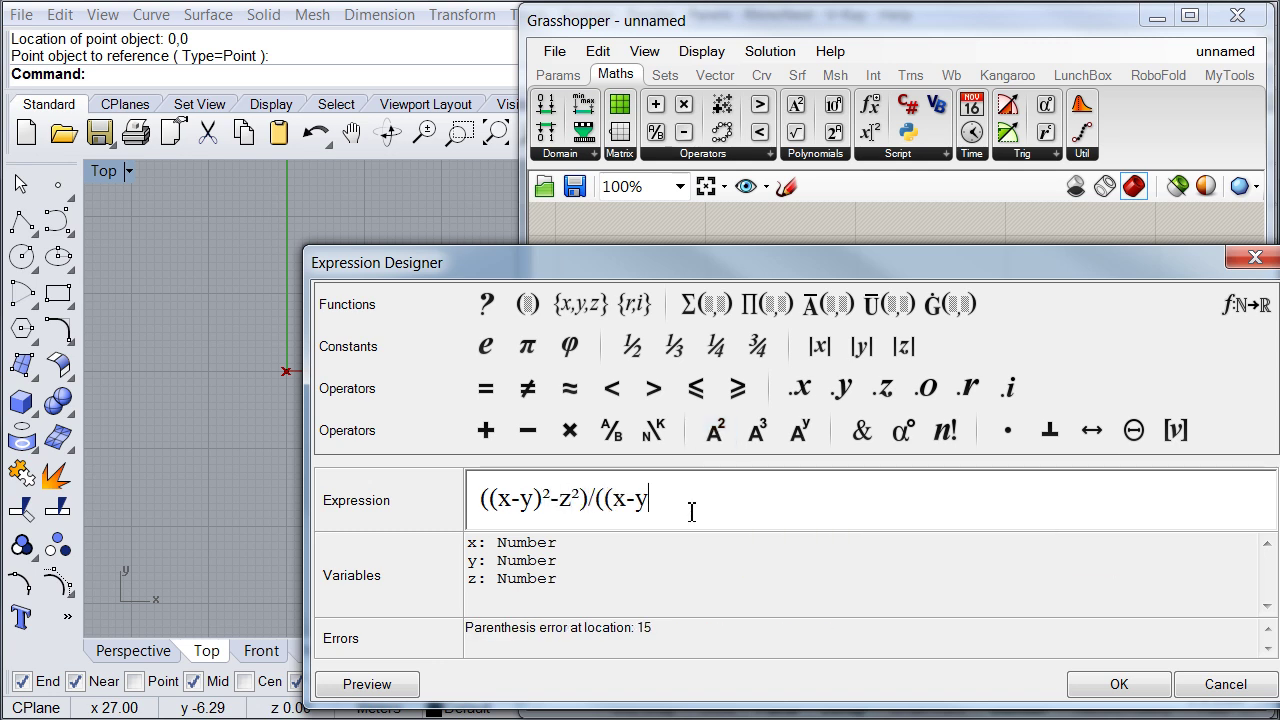
text()*2))
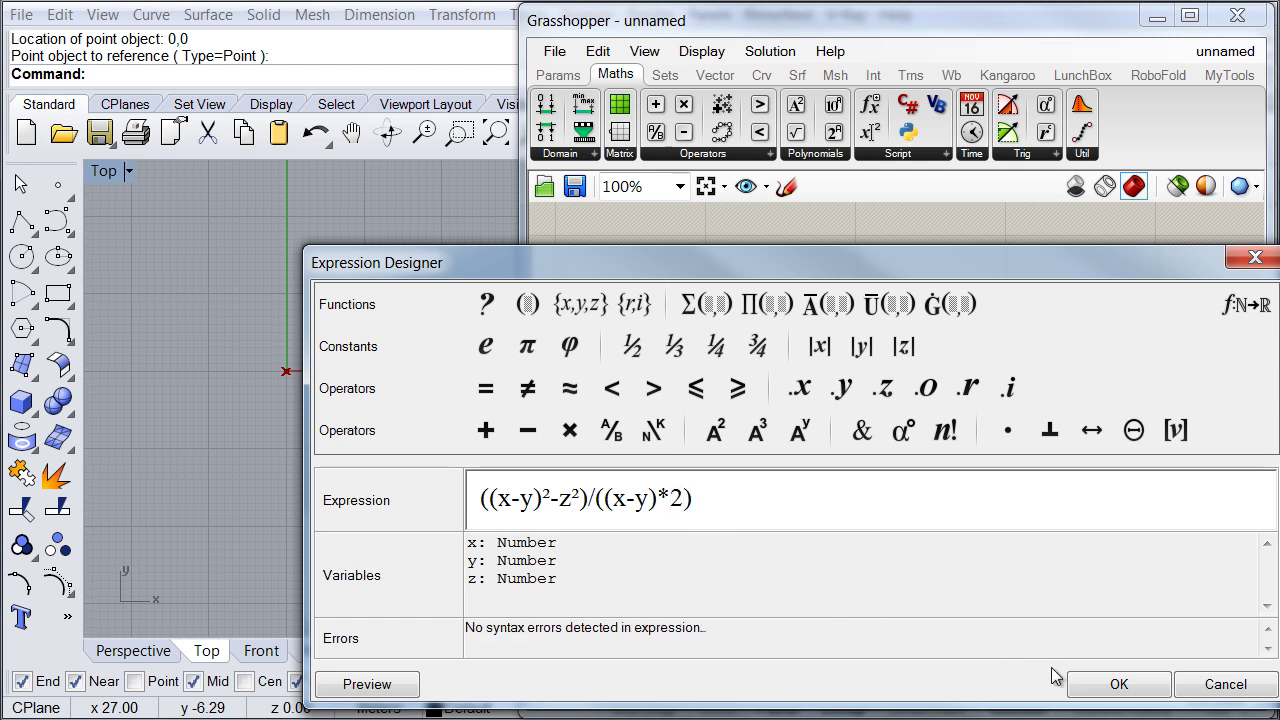
click(1112, 688)
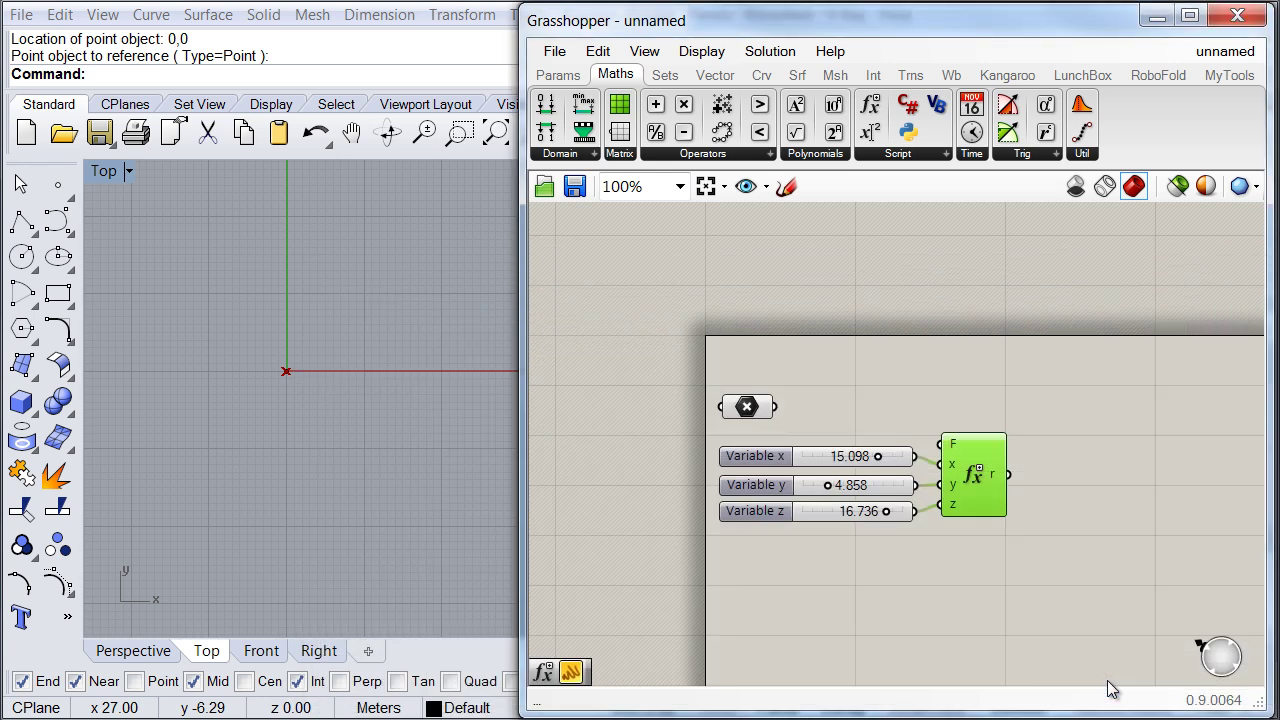
Step: Place a Move component from Trns > Euclidean and feed the Point parameter into its G input
mouse_move(993, 480)
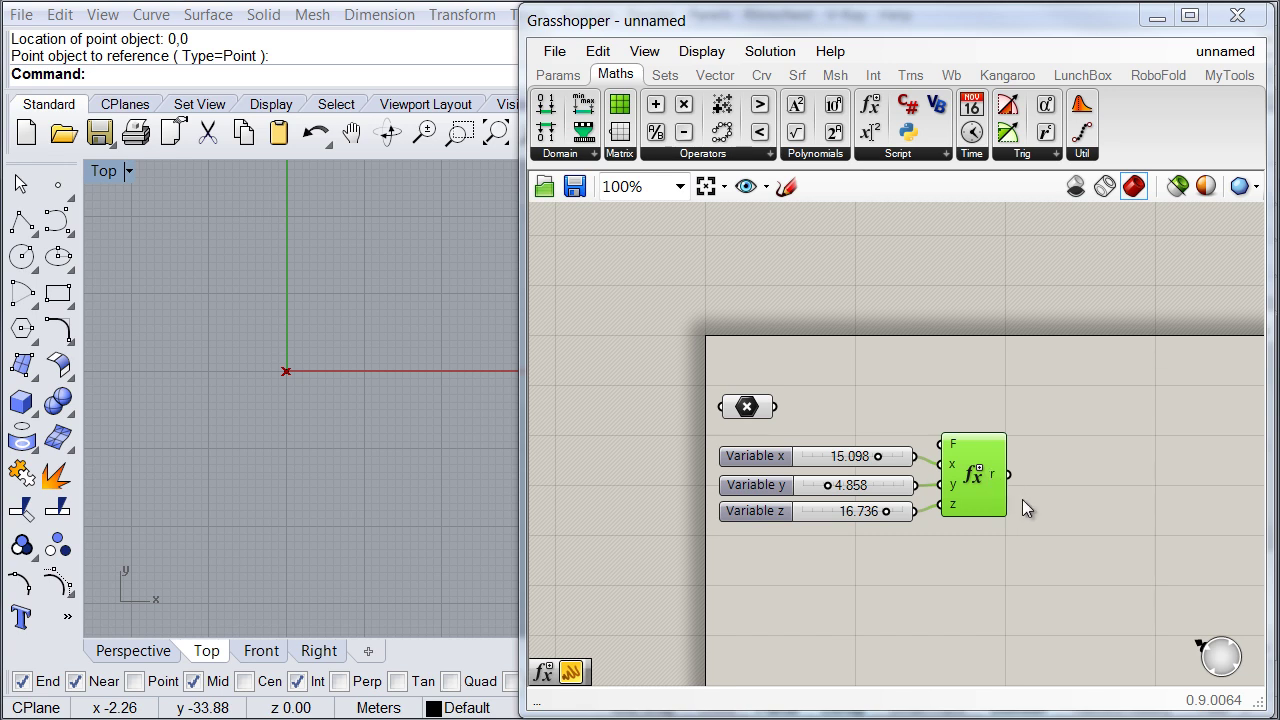
mouse_move(750, 412)
right_drag(1046, 519, 888, 390)
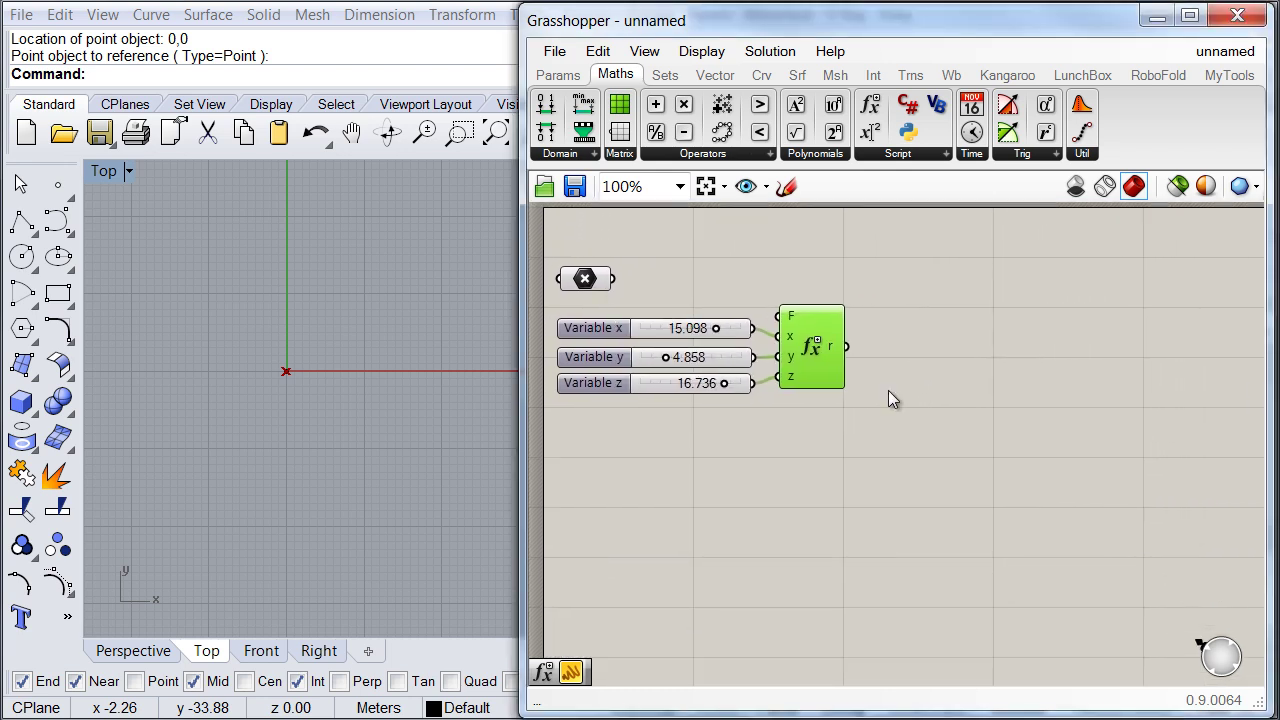
click(912, 84)
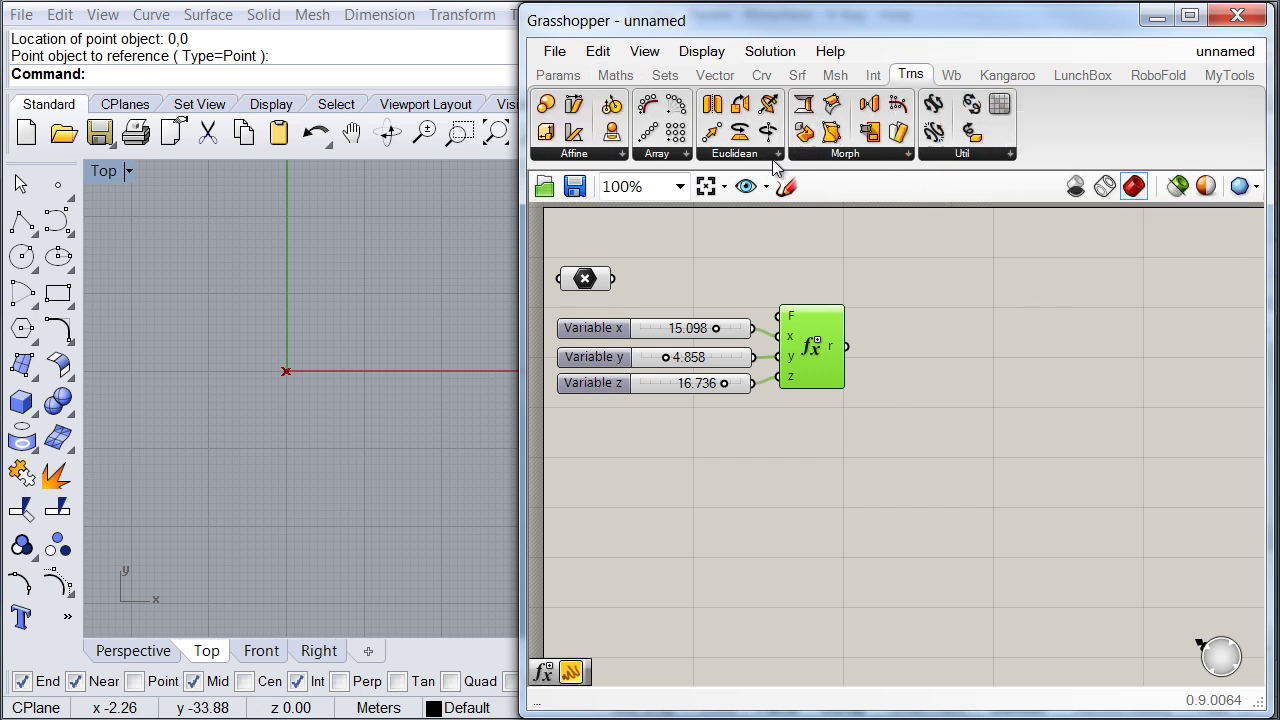
click(742, 155)
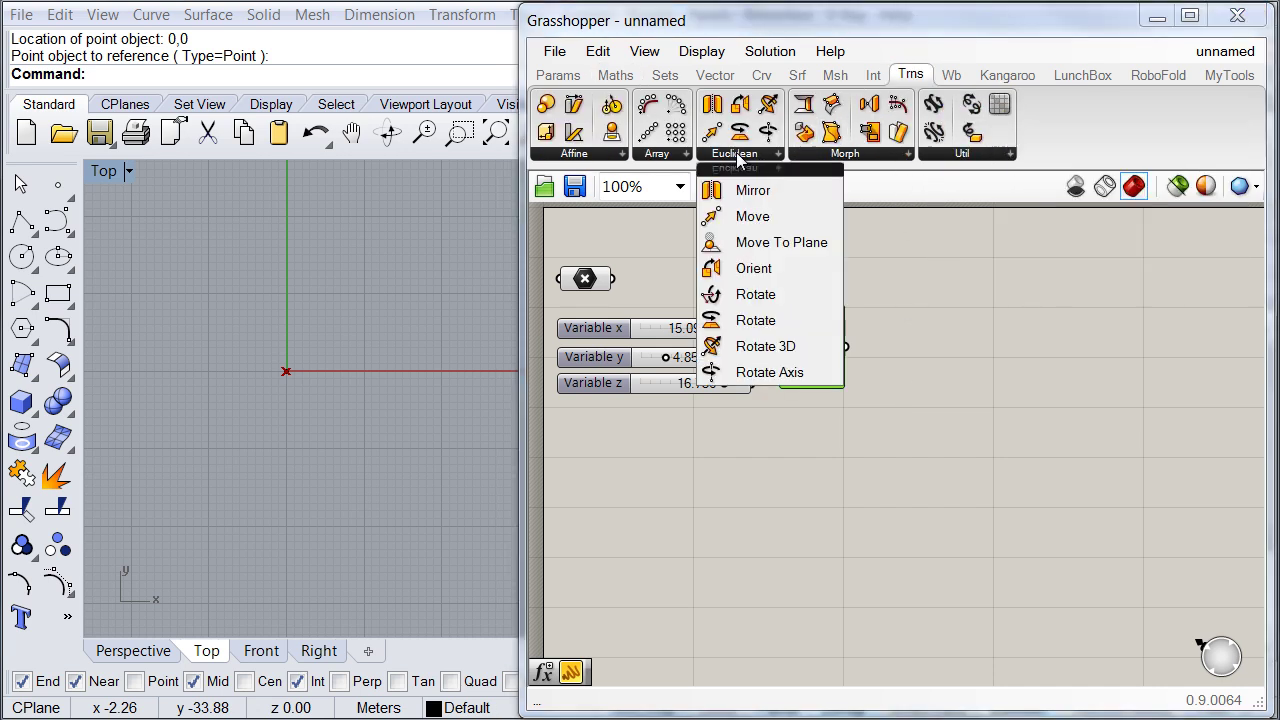
click(753, 217)
click(950, 267)
drag(914, 258, 620, 281)
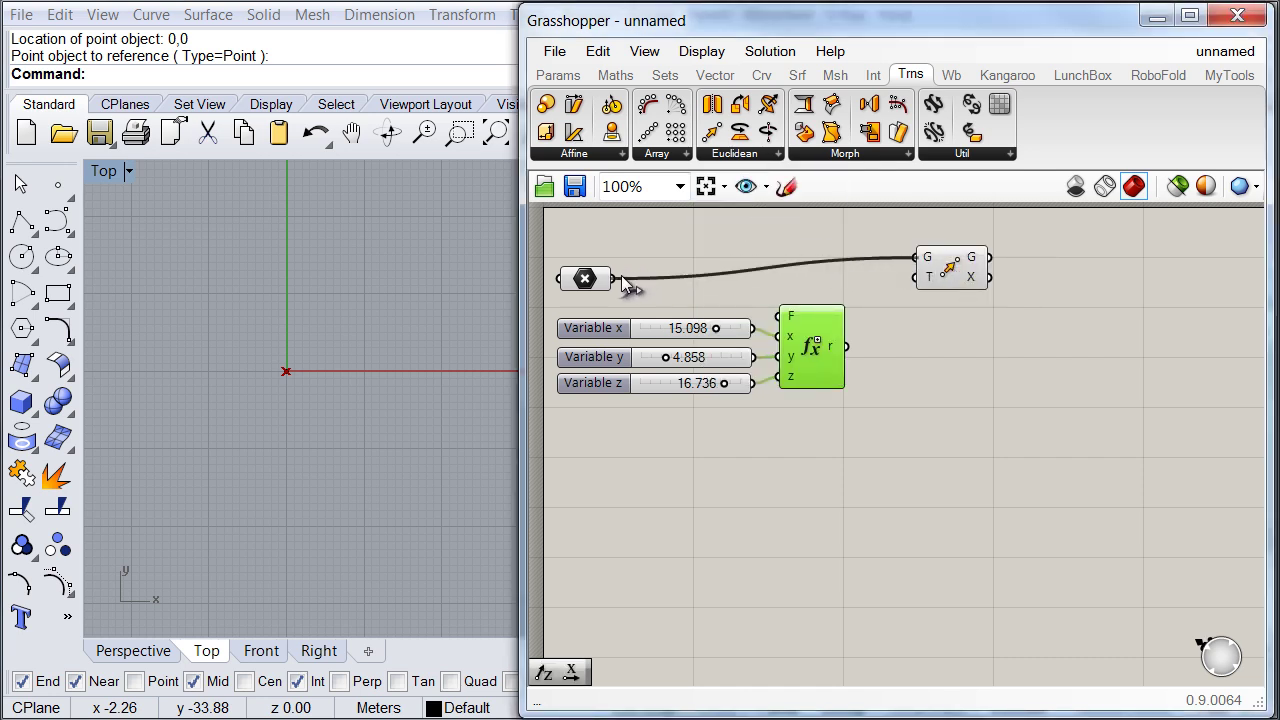
drag(953, 277, 982, 256)
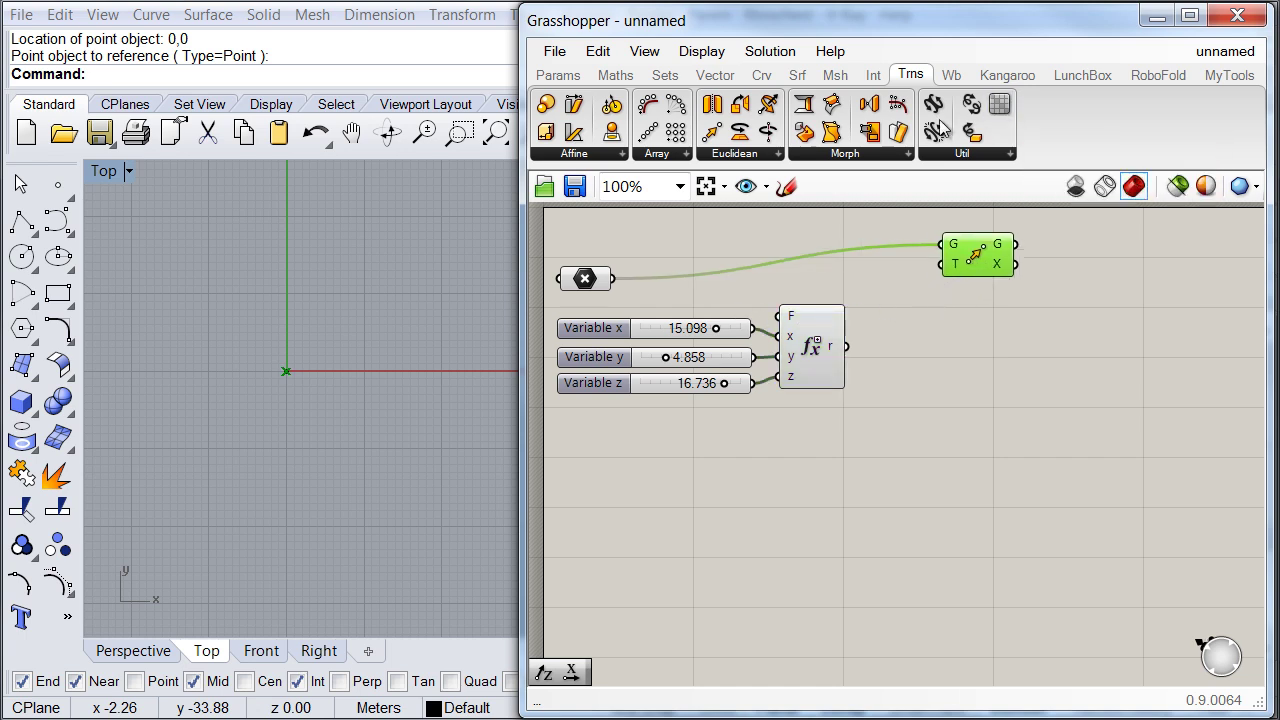
click(714, 77)
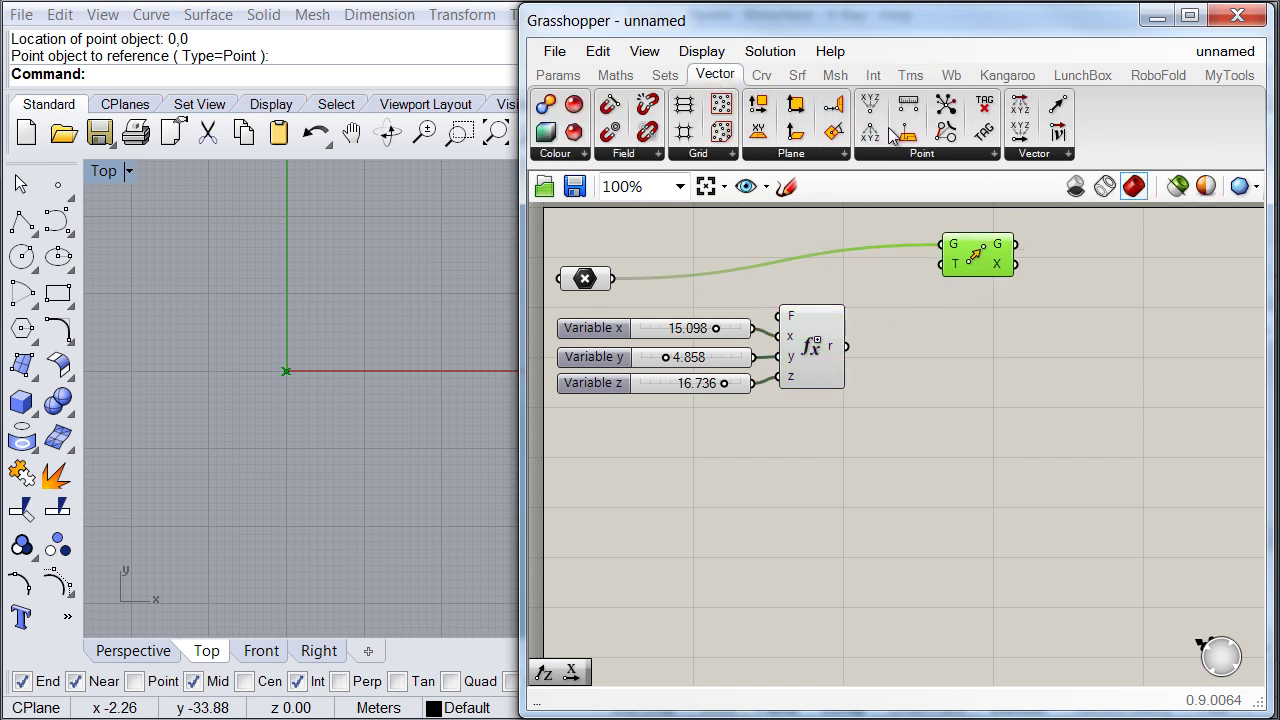
Step: Add a Unit X driven by the expression result and connect it to Move's T input
click(1036, 155)
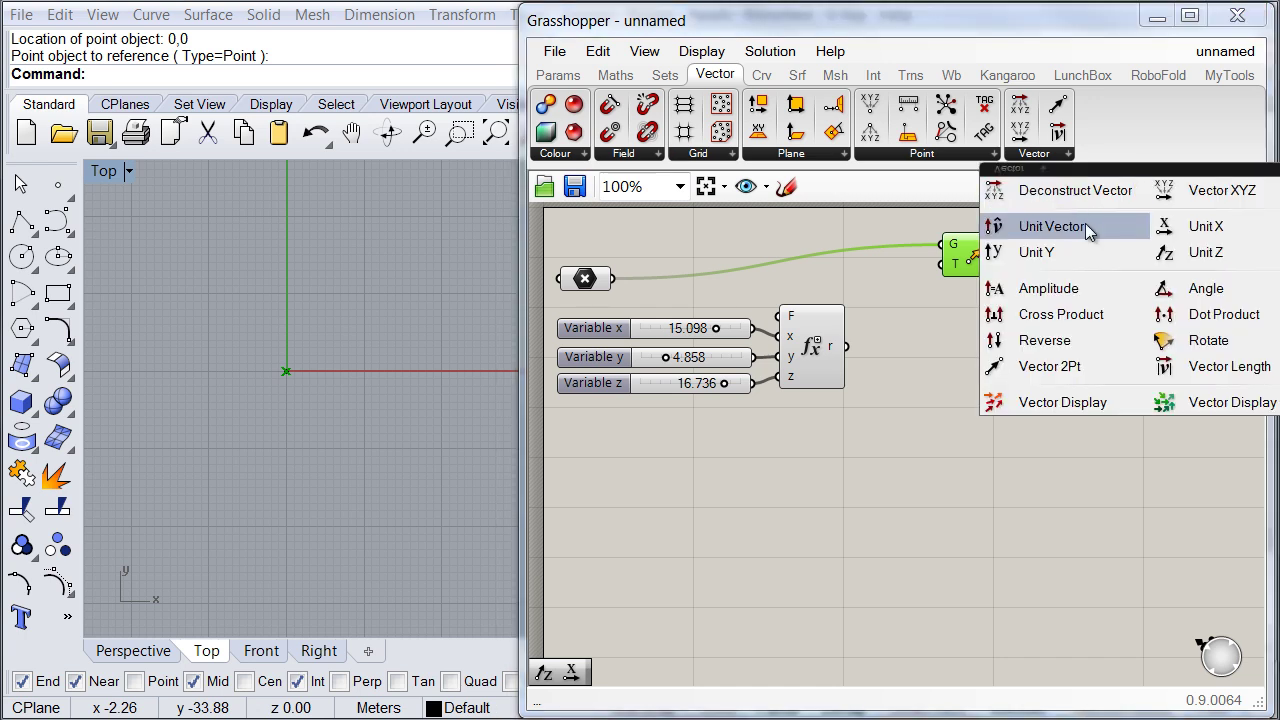
click(1180, 227)
click(855, 270)
drag(888, 269, 940, 264)
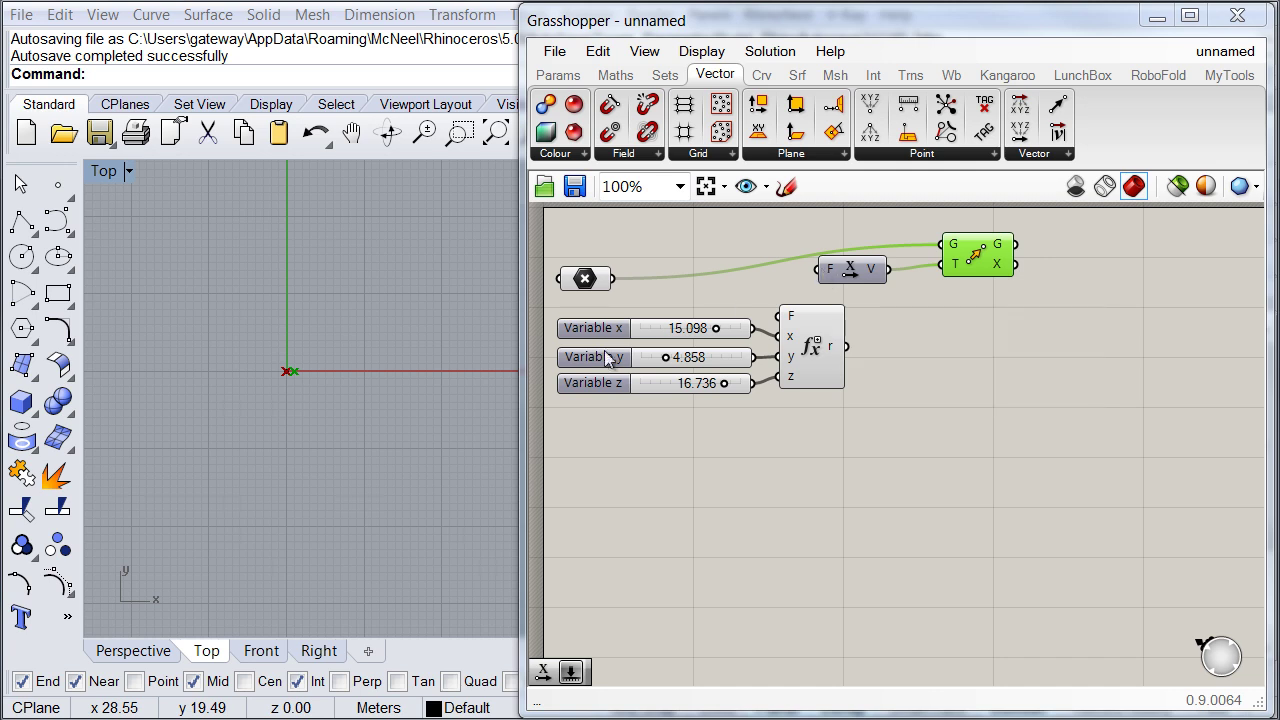
click(582, 386)
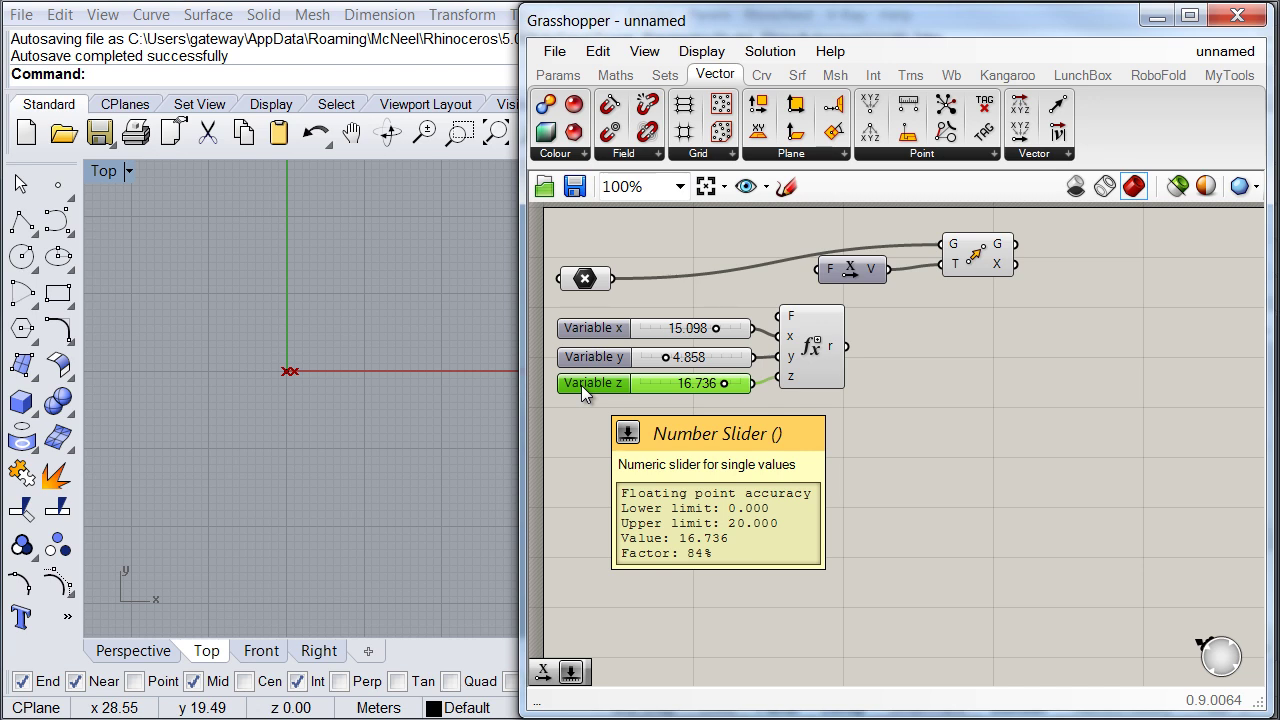
drag(818, 269, 808, 335)
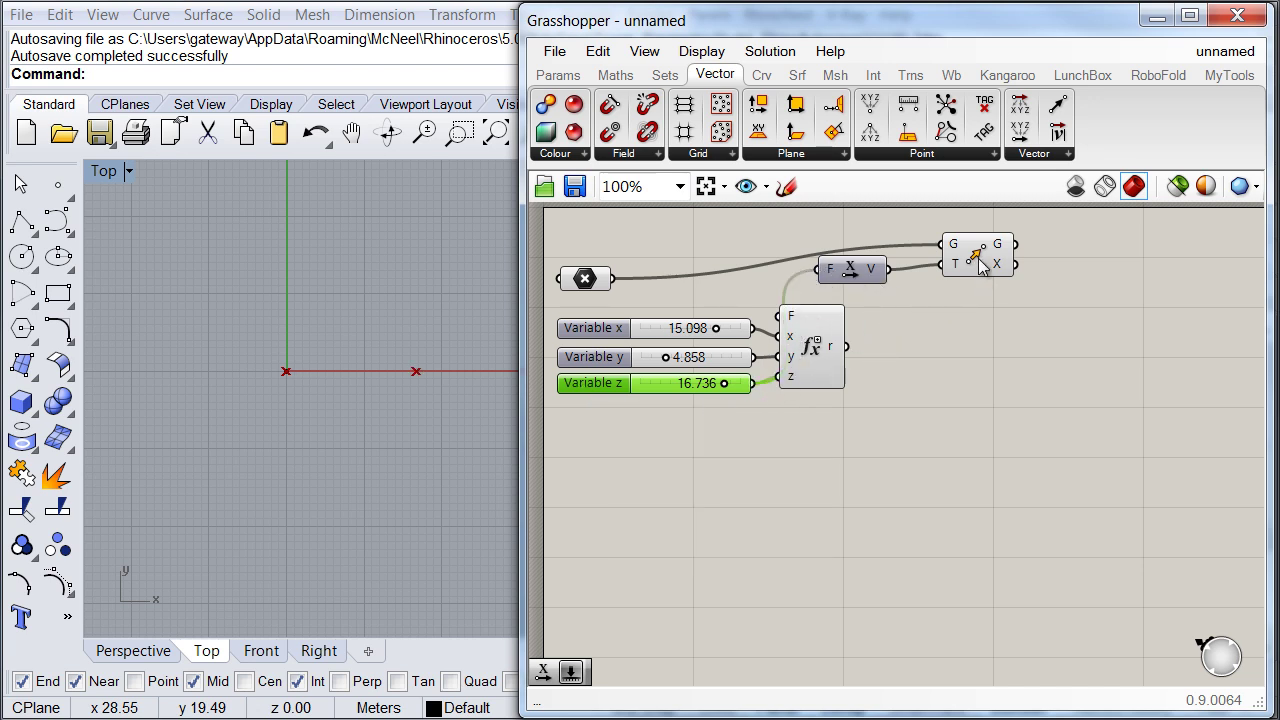
drag(978, 265, 987, 261)
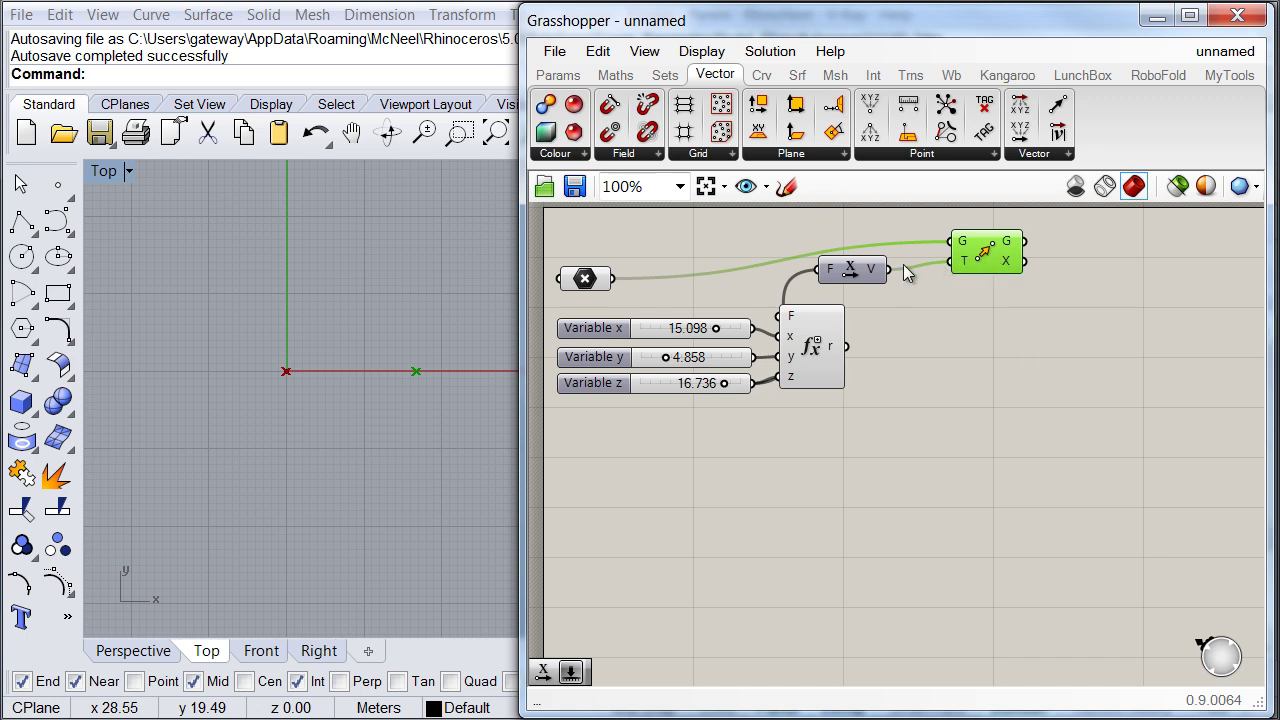
drag(858, 272, 880, 268)
Step: Copy and paste the Unit X and Move pair below the originals
drag(1023, 295, 893, 250)
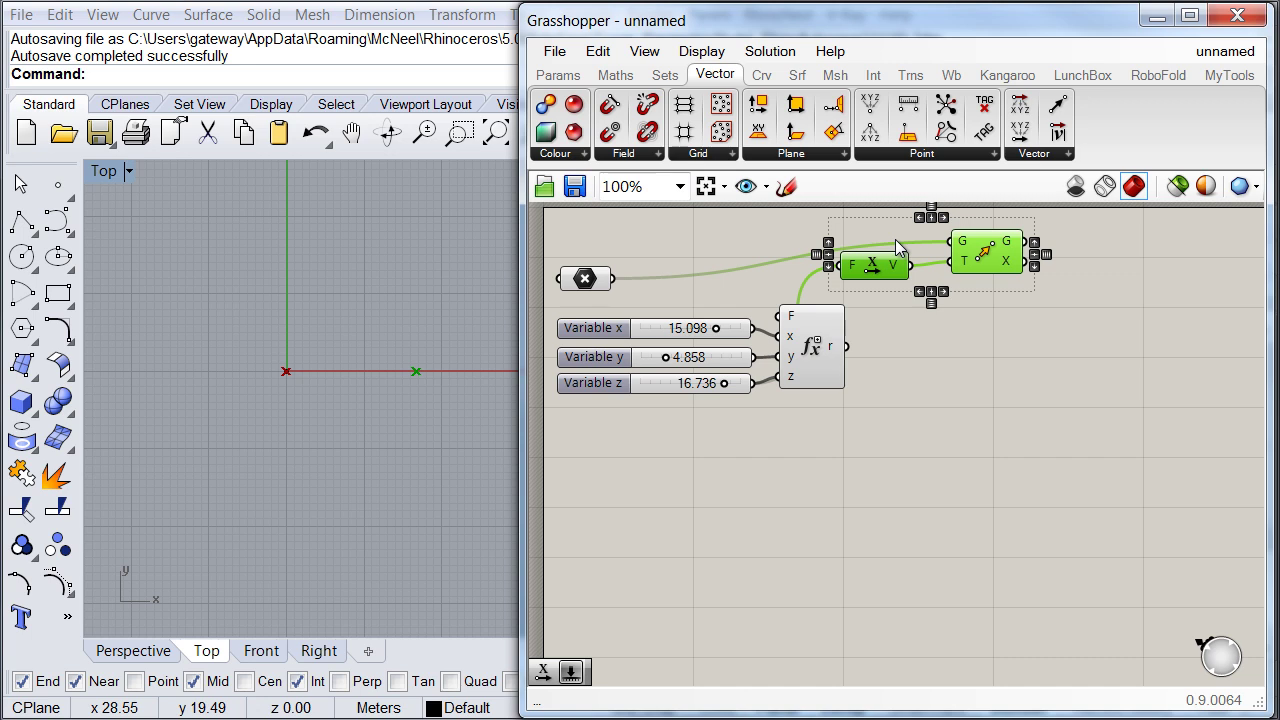
key(ctrl+c)
key(ctrl+v)
drag(884, 284, 889, 330)
click(994, 340)
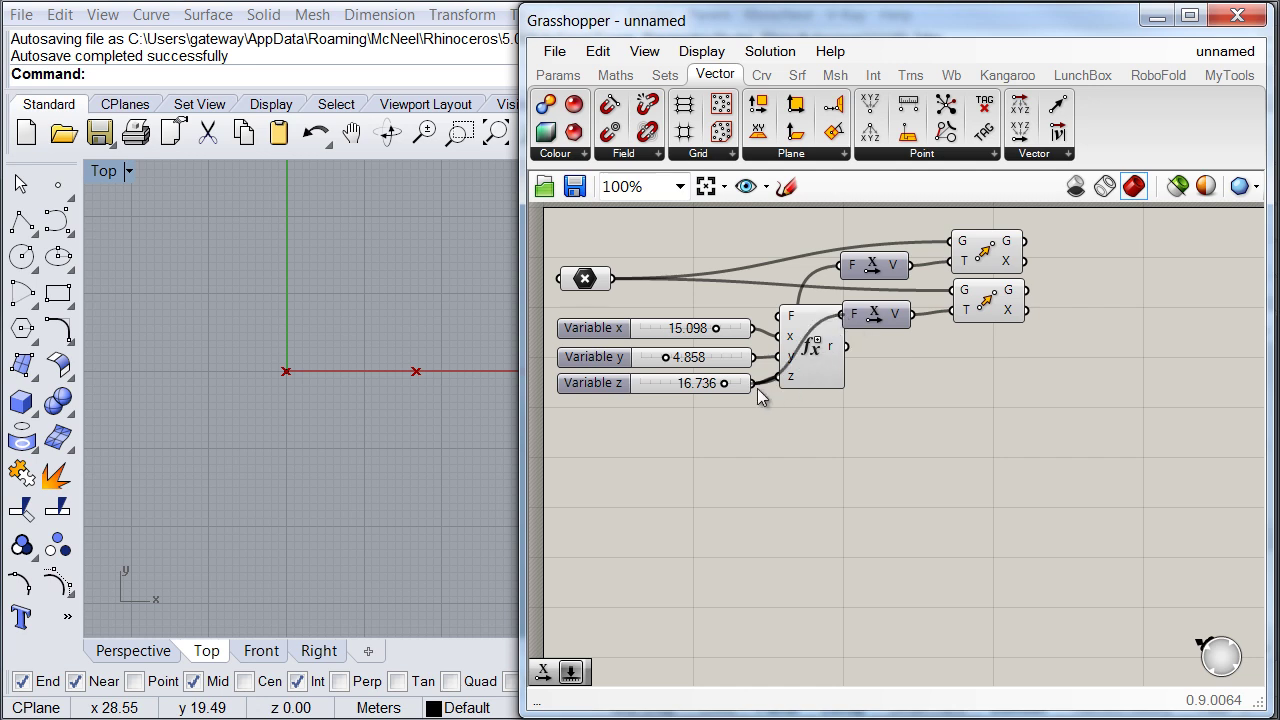
drag(875, 318, 890, 268)
Step: Negate the copied Unit X's F input with the expression f*-1
right_click(866, 302)
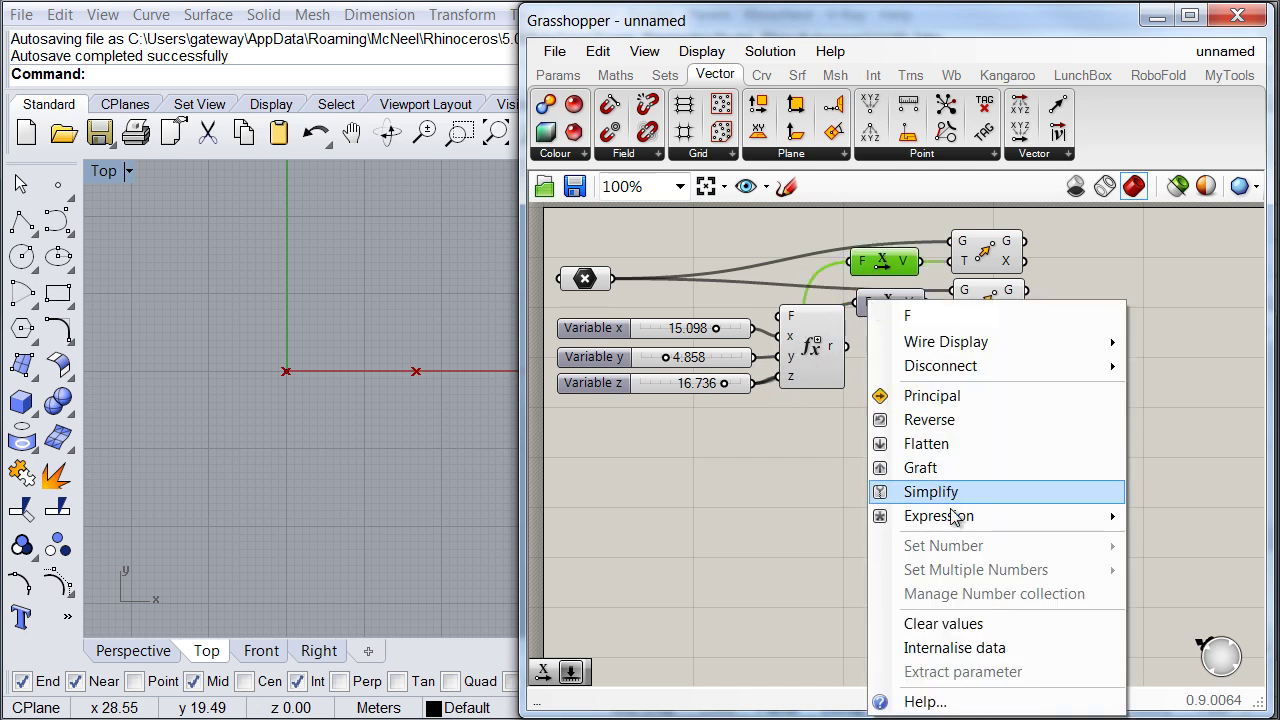
mouse_move(955, 525)
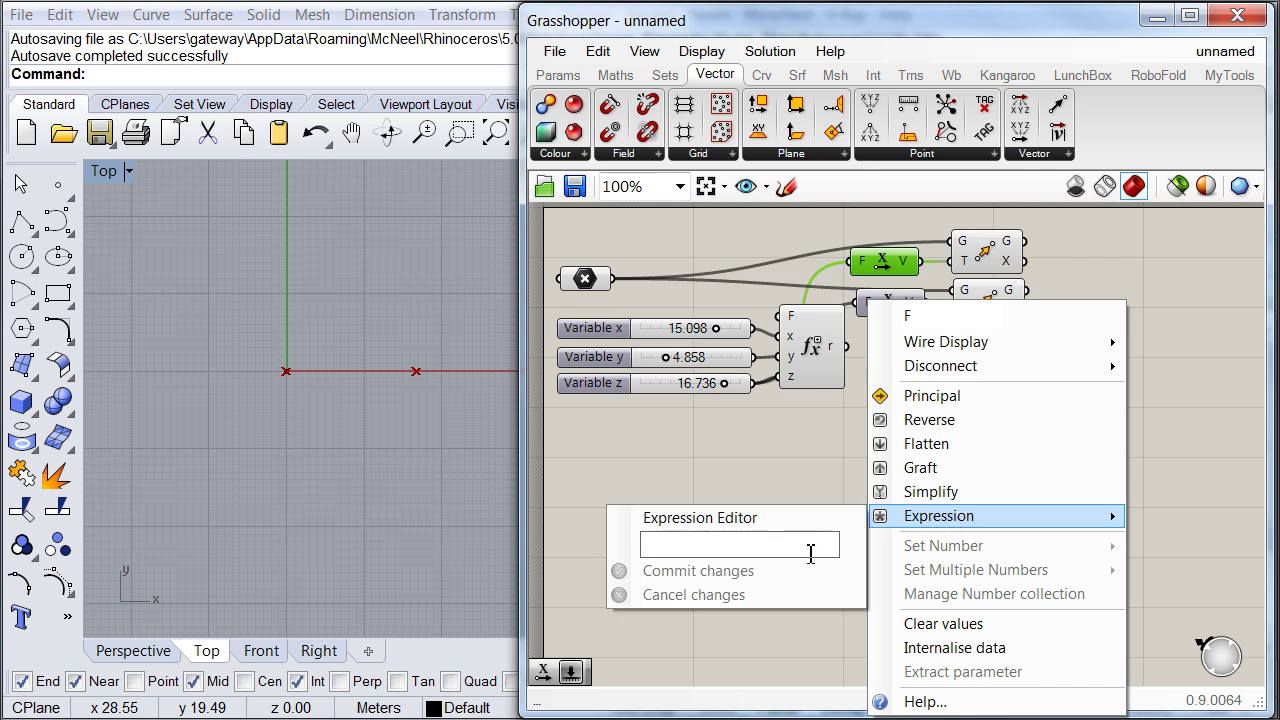
click(659, 549)
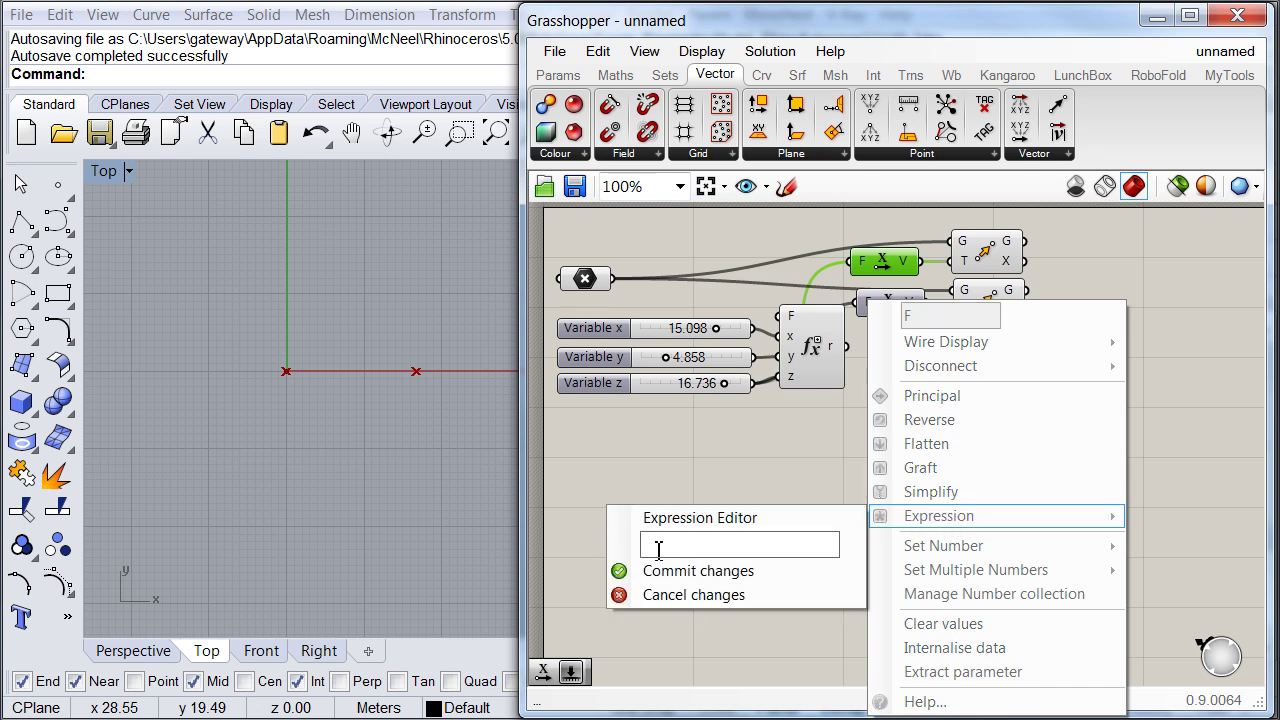
text(f*-1)
click(620, 571)
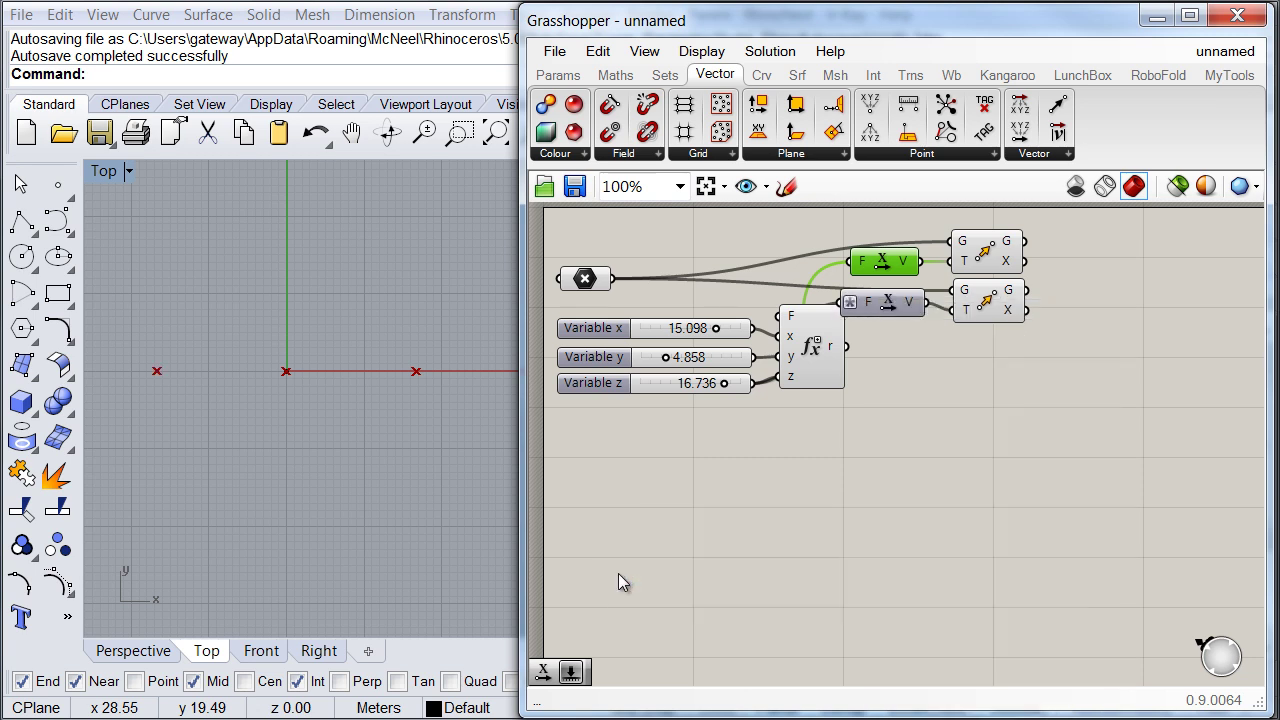
drag(1046, 357, 903, 237)
click(986, 409)
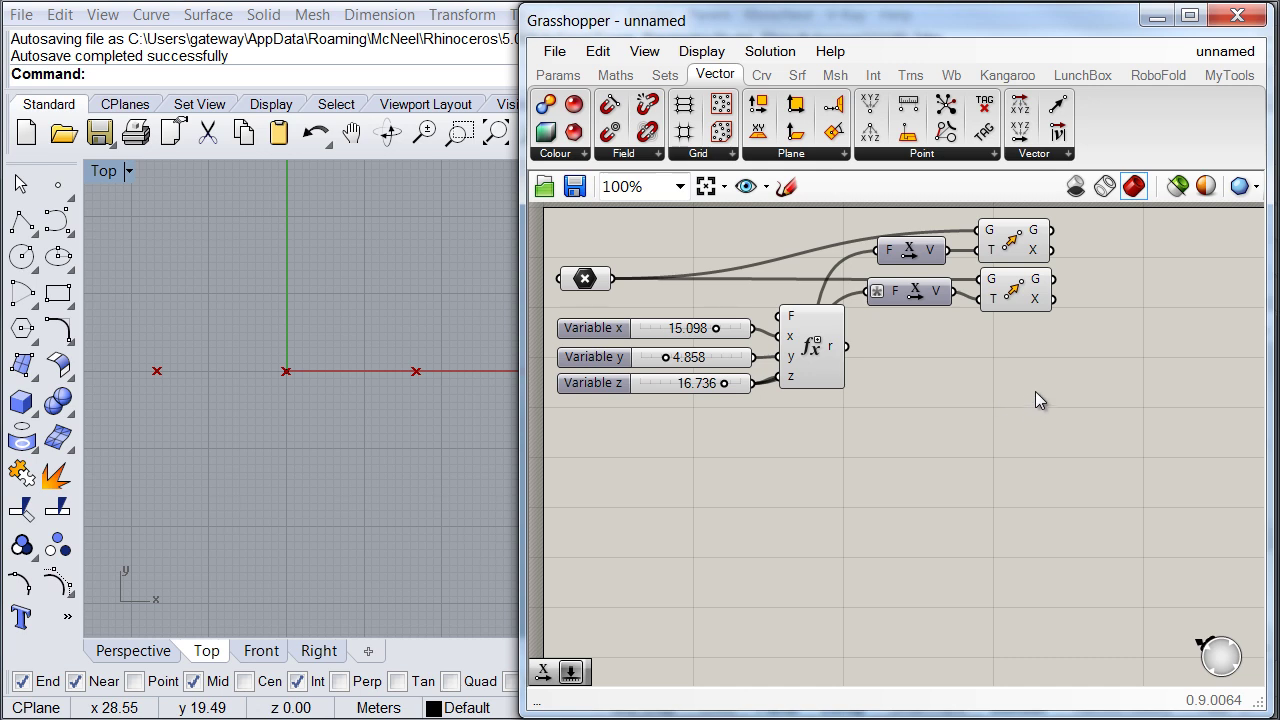
Step: Add a third Move component via the 'move' search below the others
double_click(1010, 424)
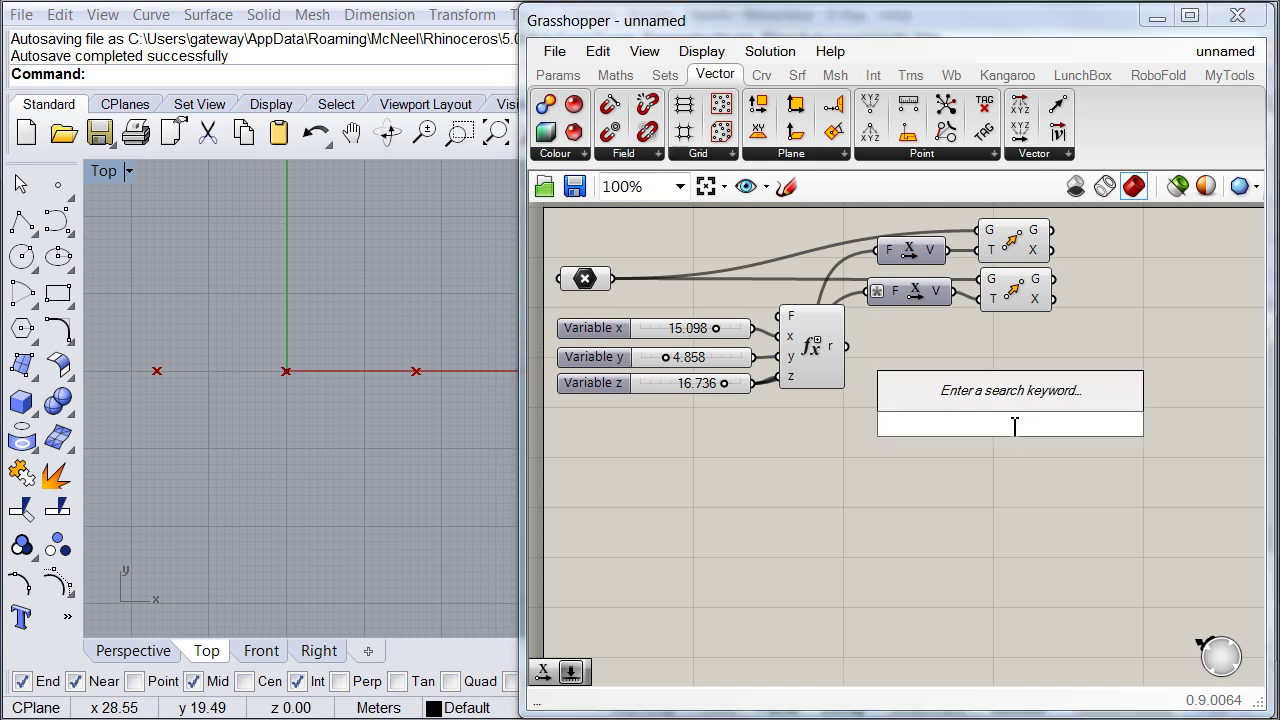
text(move)
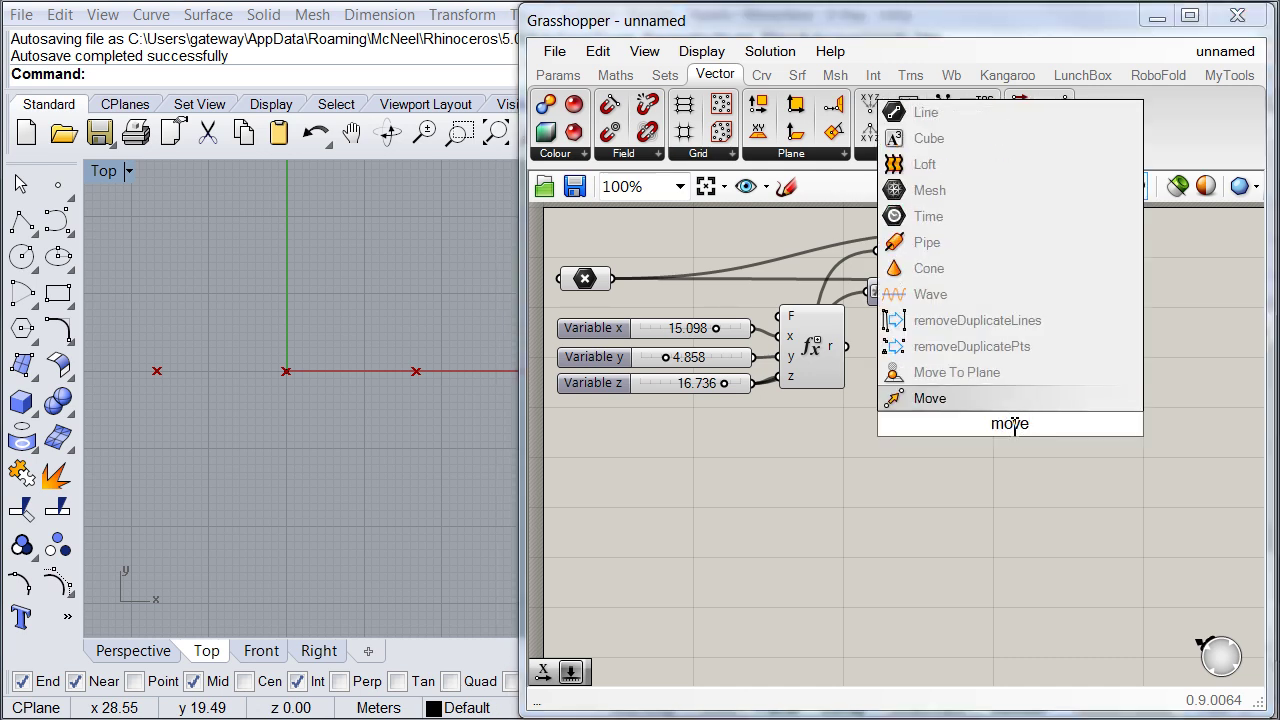
key(Return)
drag(1014, 430, 1022, 365)
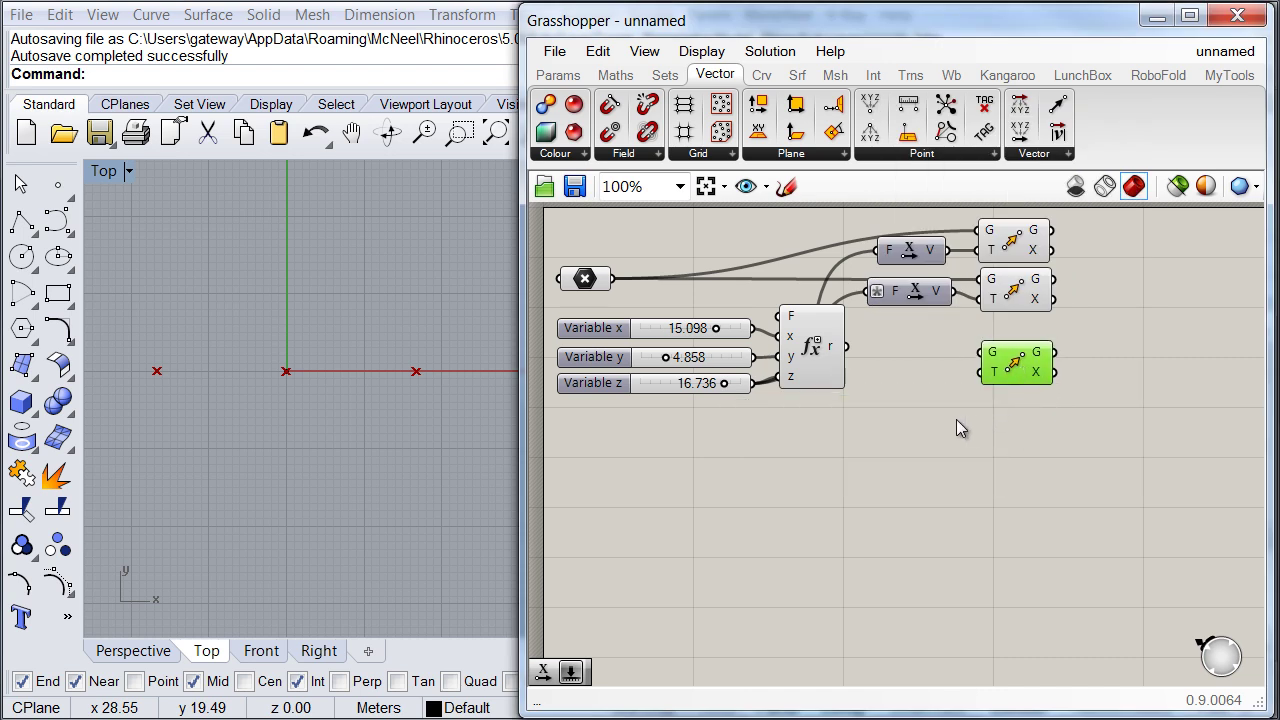
Step: Add a Unit Y fed by the expression result, wiring the point to G and Unit Y to T
click(1037, 157)
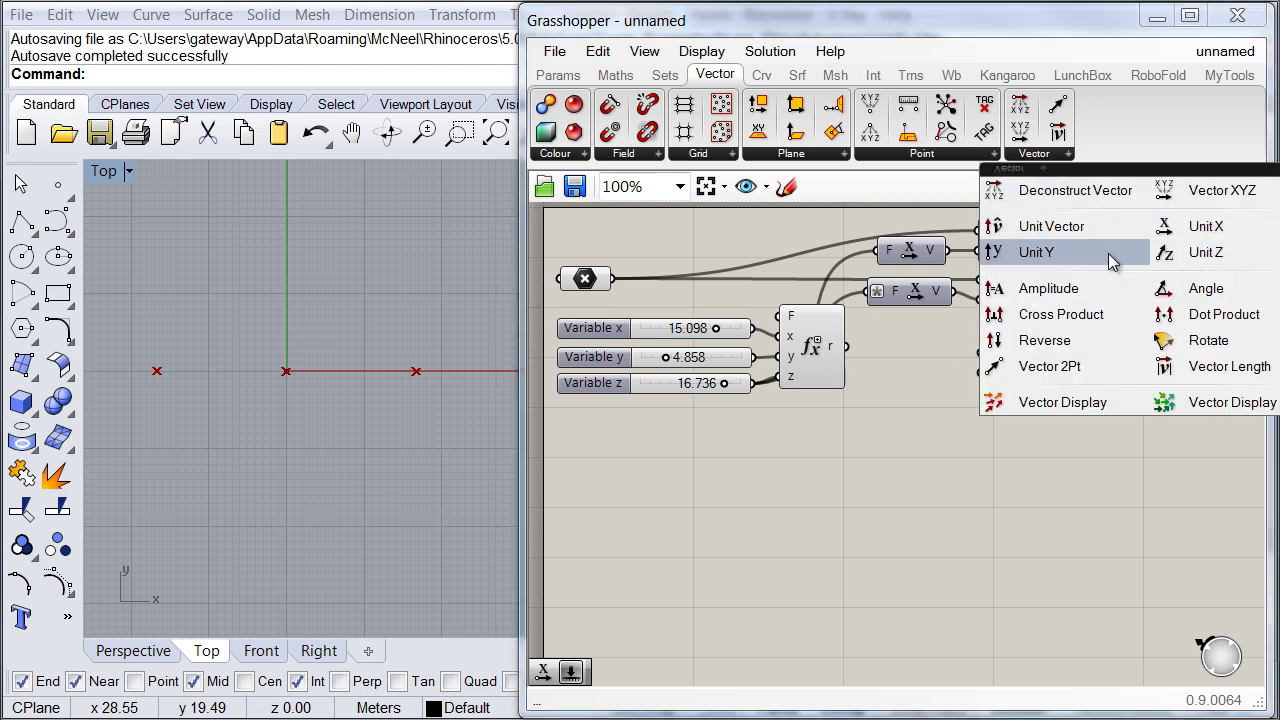
click(1036, 253)
click(905, 386)
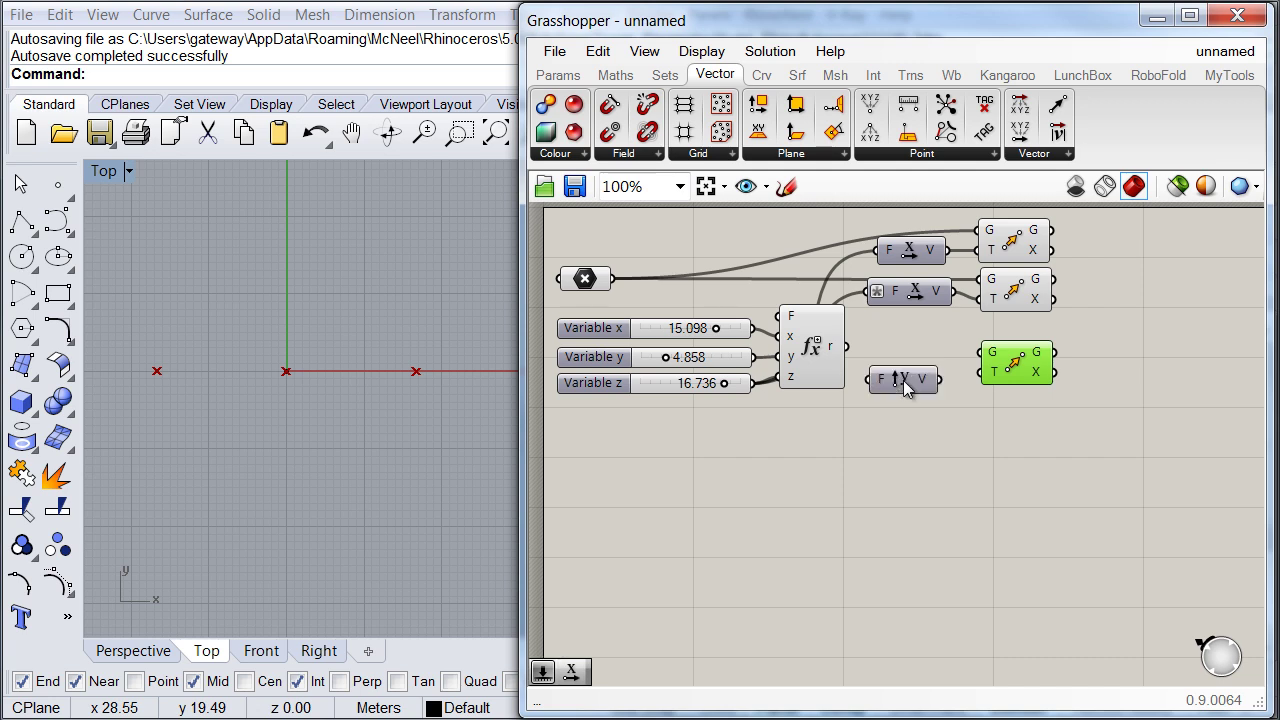
drag(869, 379, 849, 348)
click(900, 379)
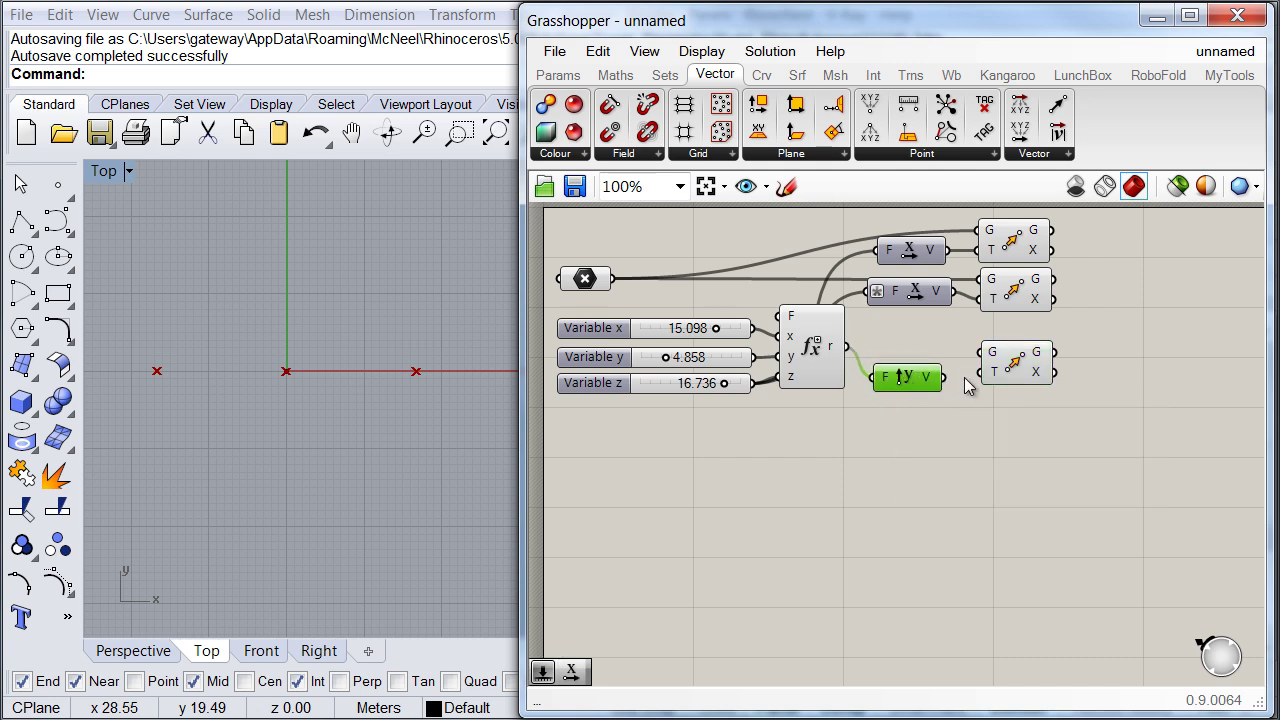
drag(980, 352, 632, 287)
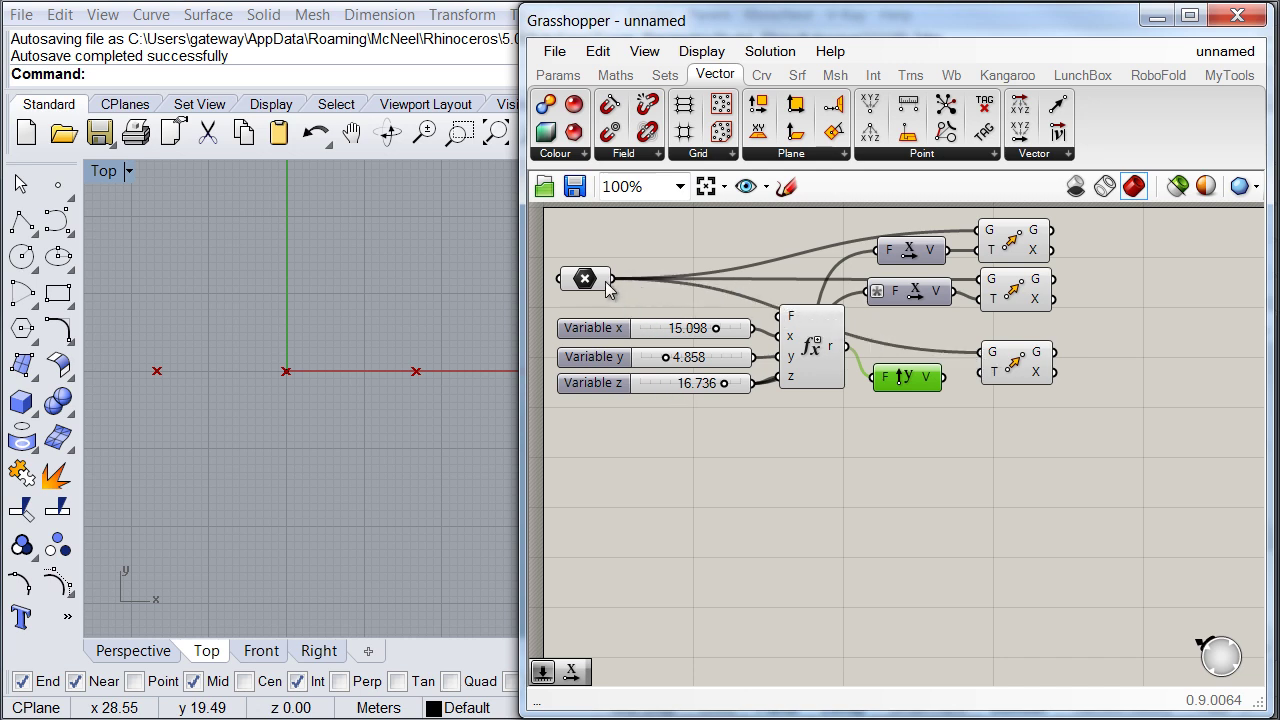
drag(981, 372, 910, 390)
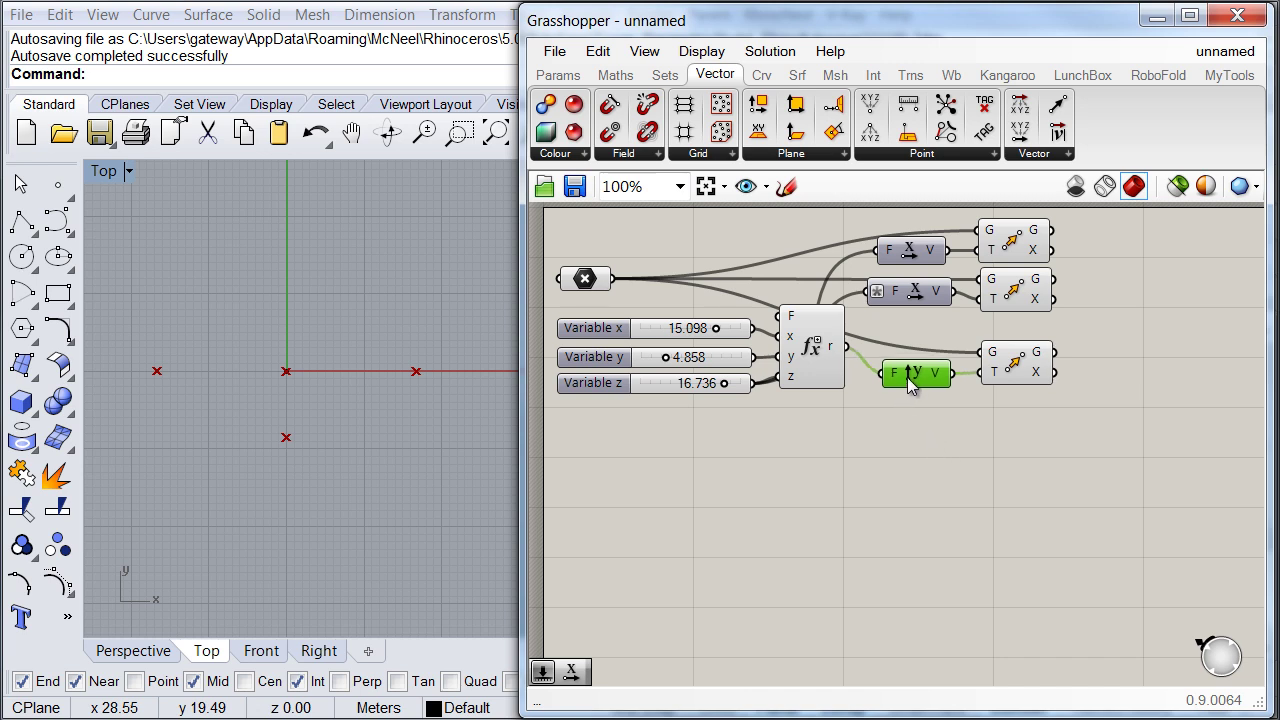
click(1022, 375)
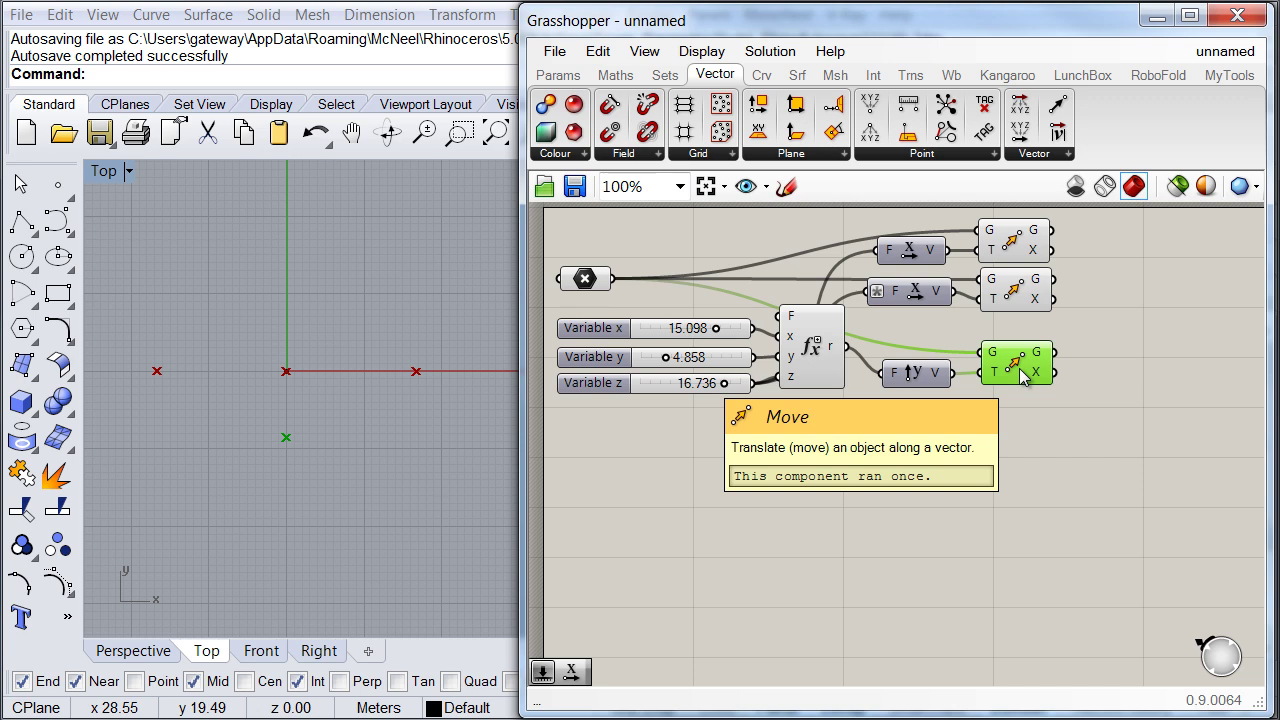
drag(1044, 398, 962, 390)
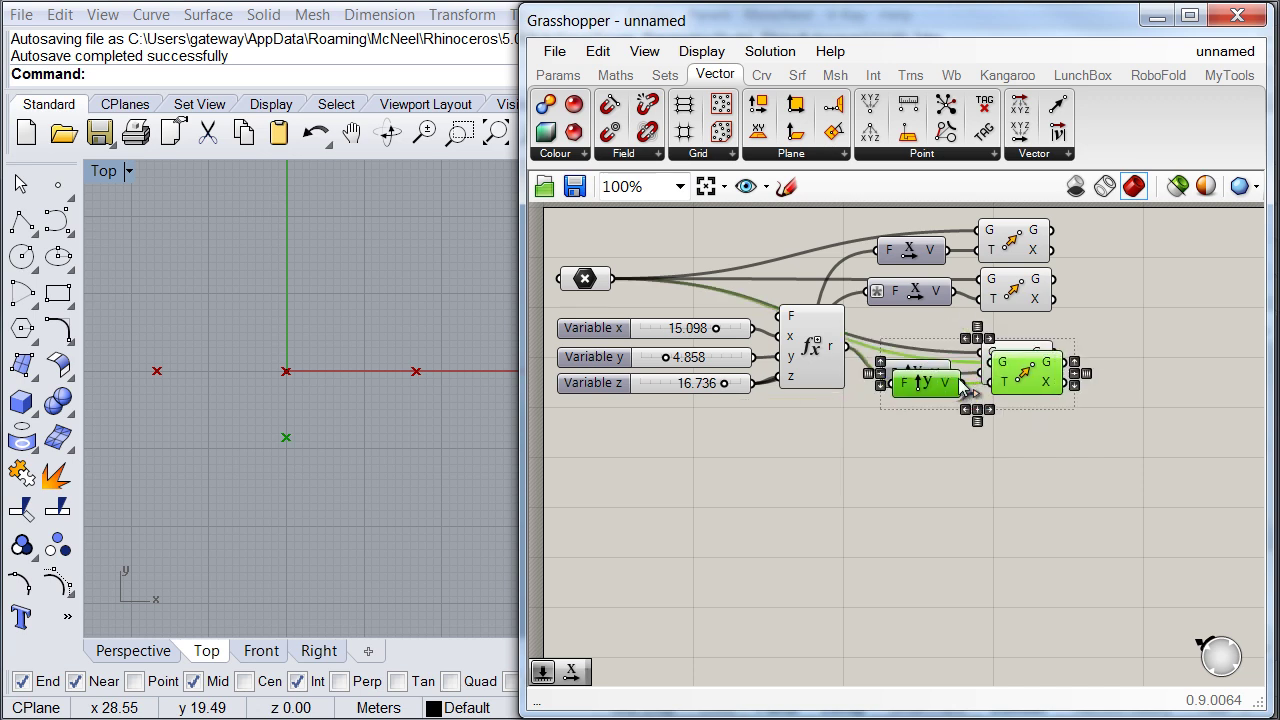
Step: Duplicate the Unit Y and Move pair and negate the copy's F input with f*-1
alt+drag(1012, 372, 1015, 430)
click(902, 448)
right_click(894, 433)
mouse_move(955, 540)
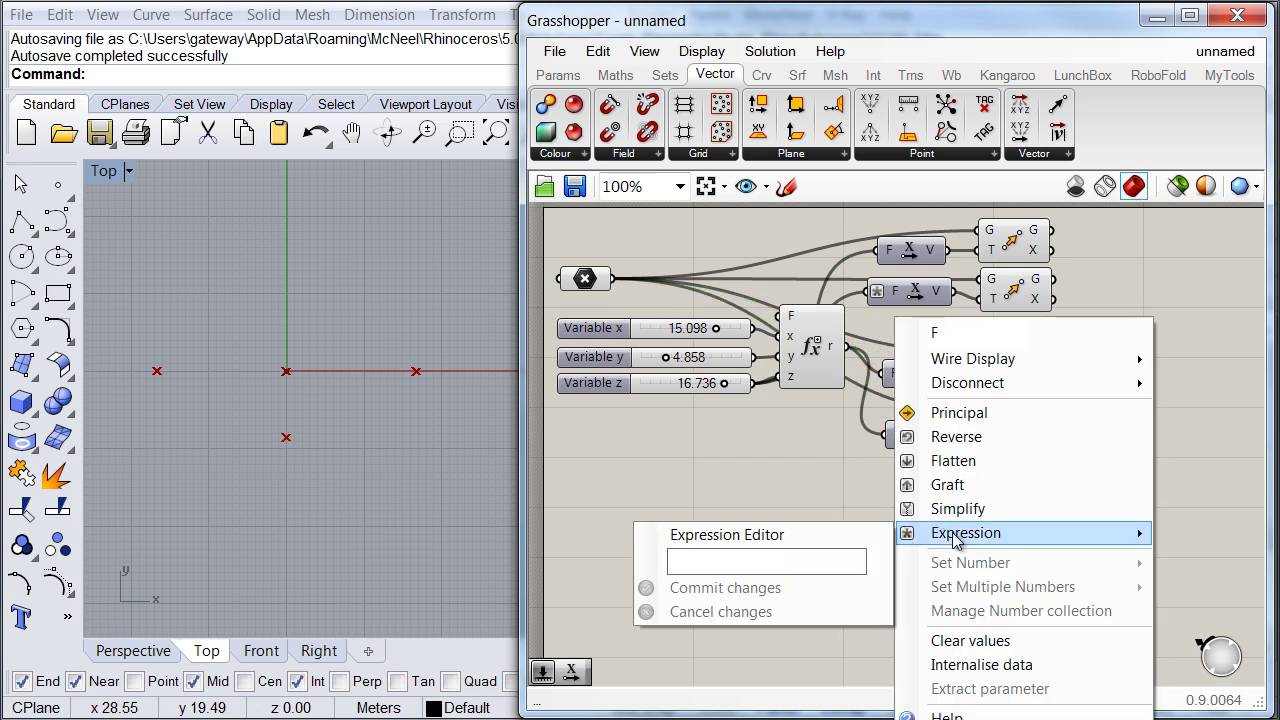
click(769, 562)
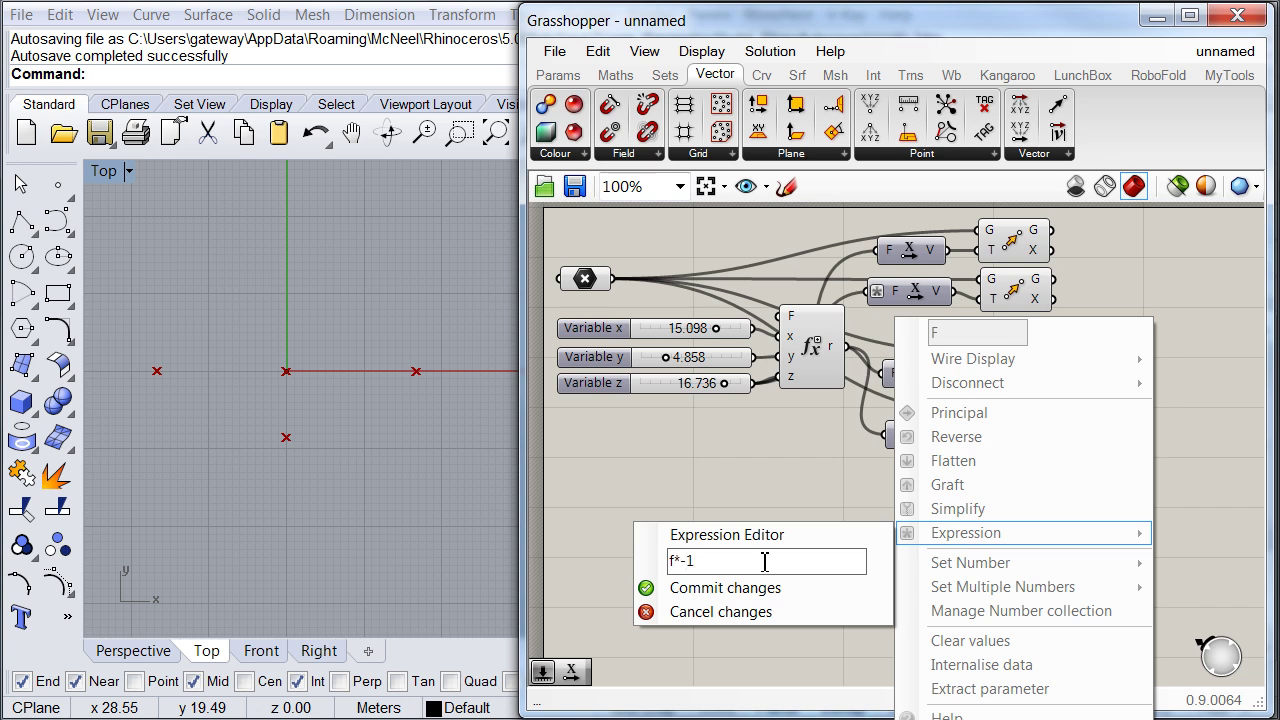
click(646, 591)
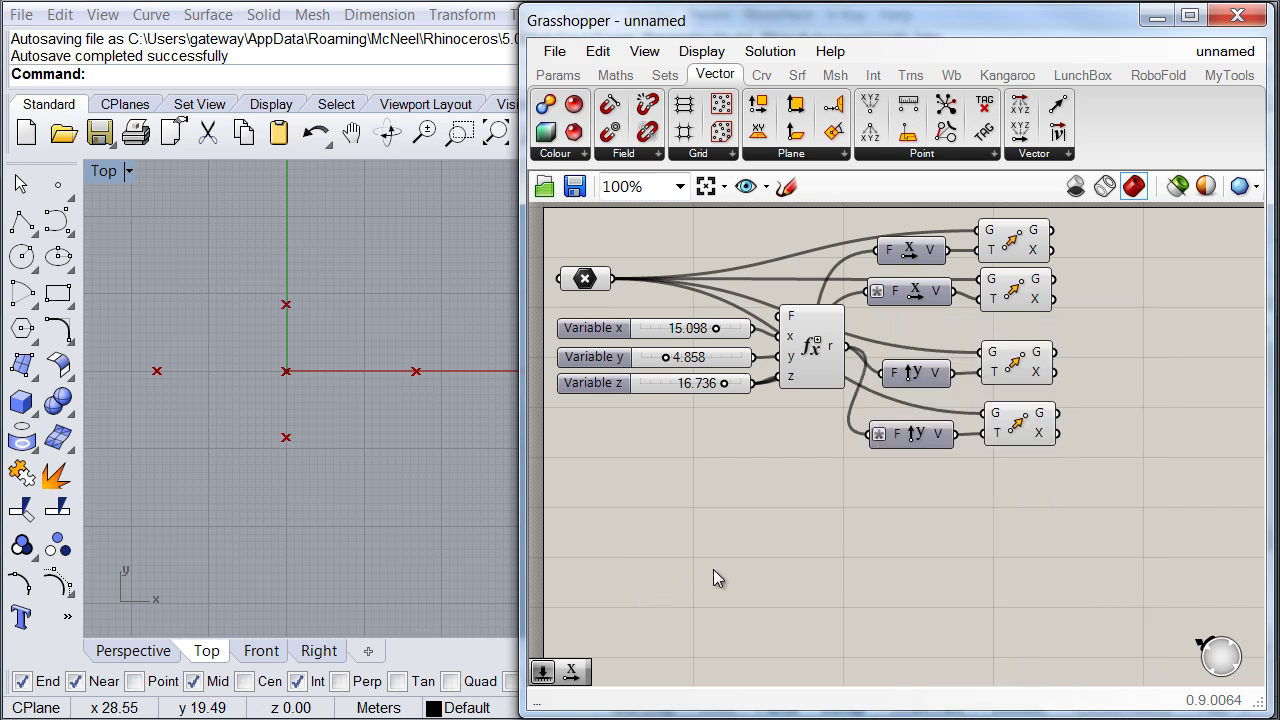
Step: Align the lower Unit Y and the two new Move components with the others
drag(912, 447, 915, 432)
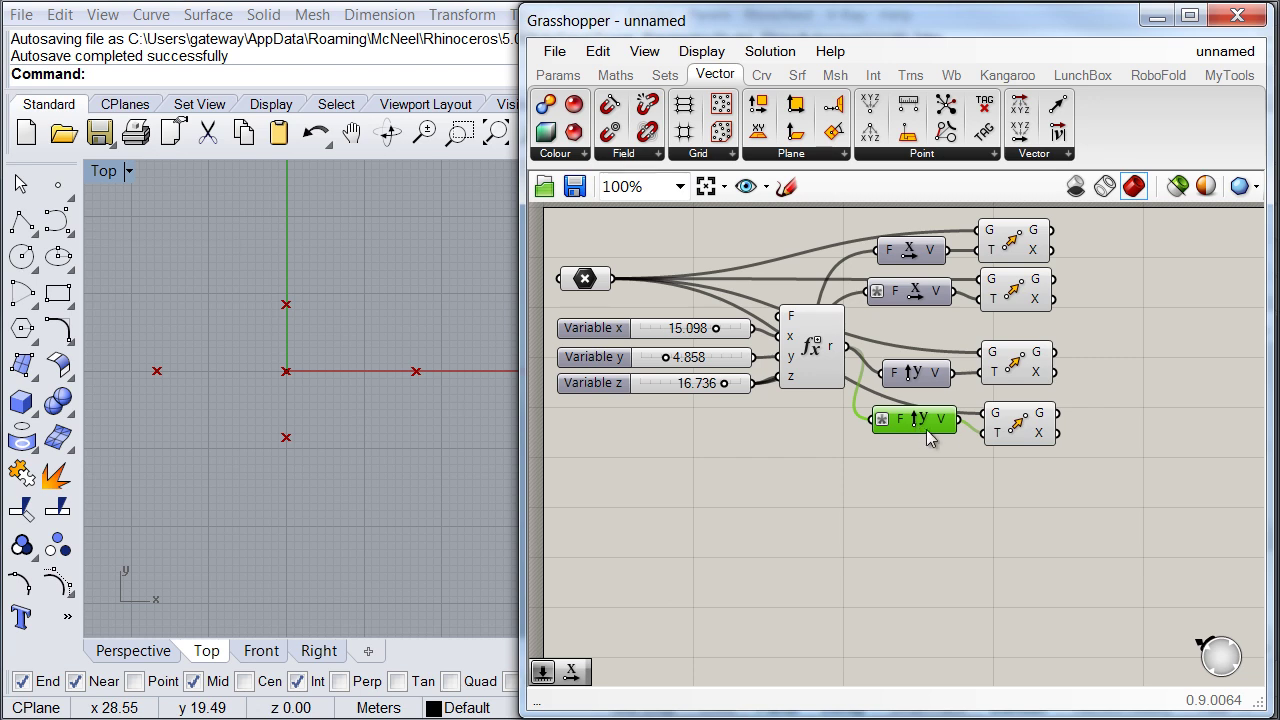
drag(1026, 371, 1030, 362)
drag(1028, 428, 1027, 414)
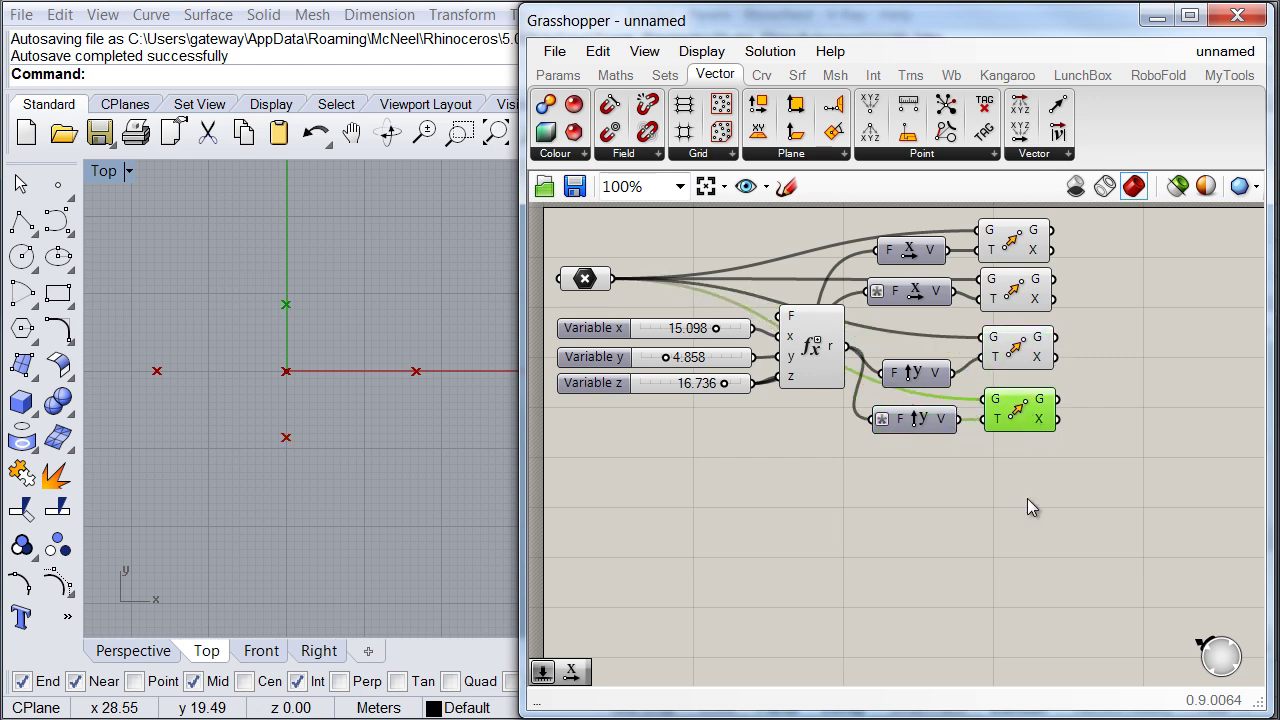
click(762, 76)
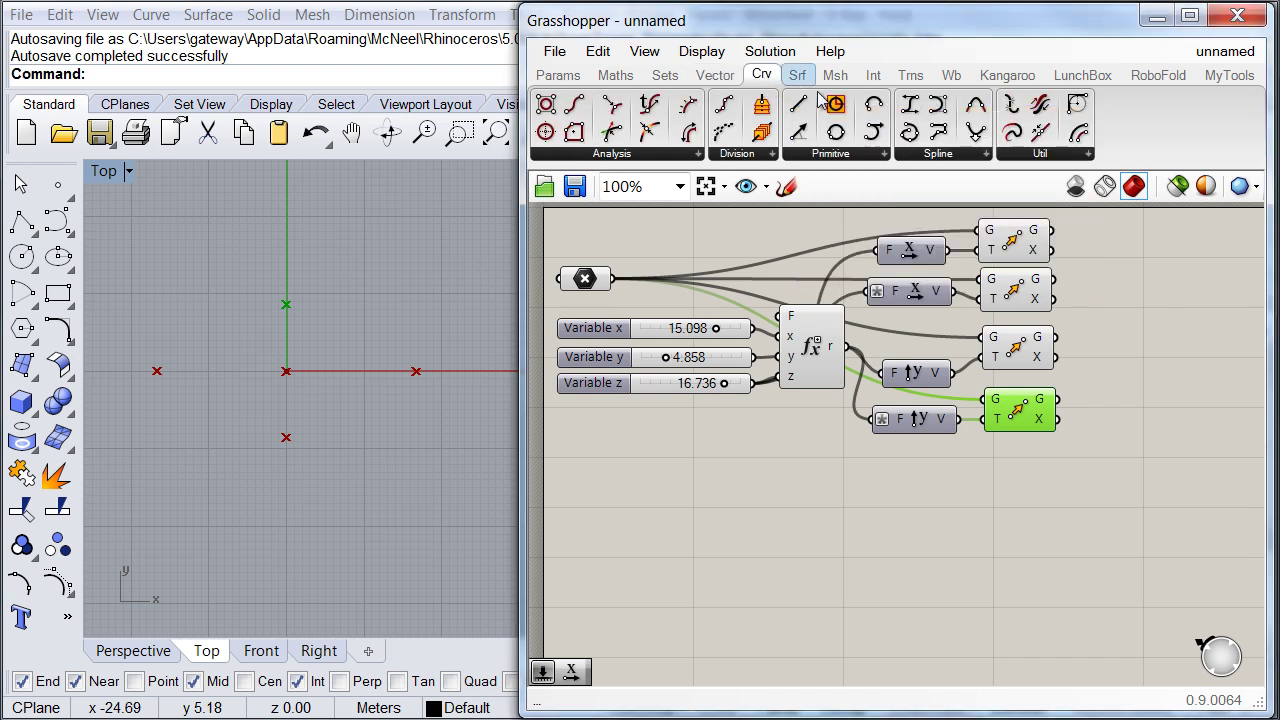
Step: Add a Circle CNR centred on the top moved point with a slider-driven radius of 4.858
click(838, 155)
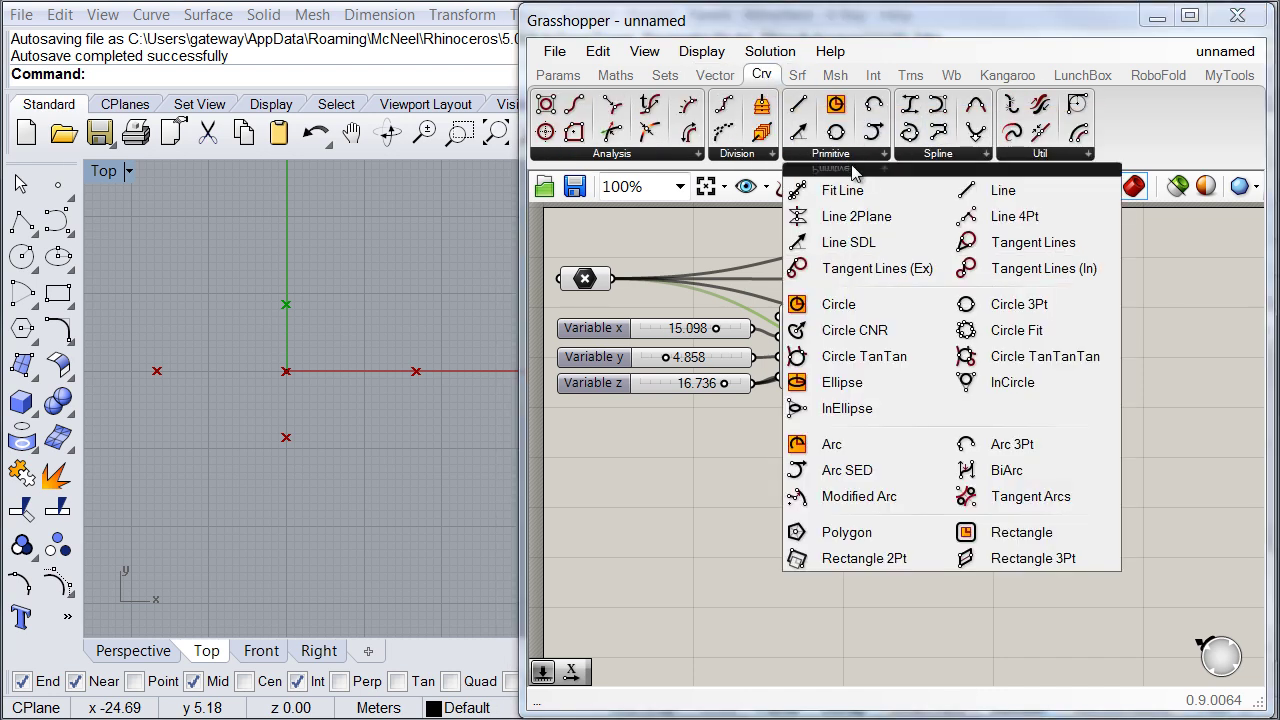
click(853, 330)
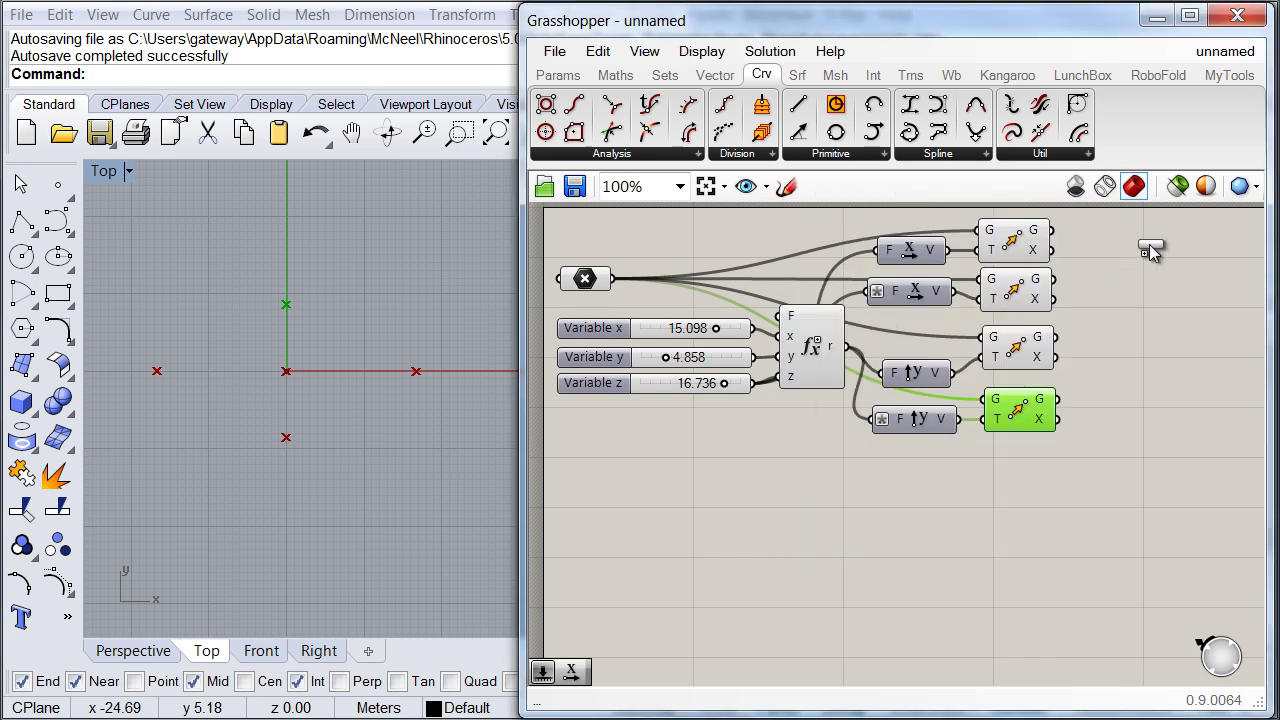
click(1150, 252)
right_drag(1130, 361, 1136, 389)
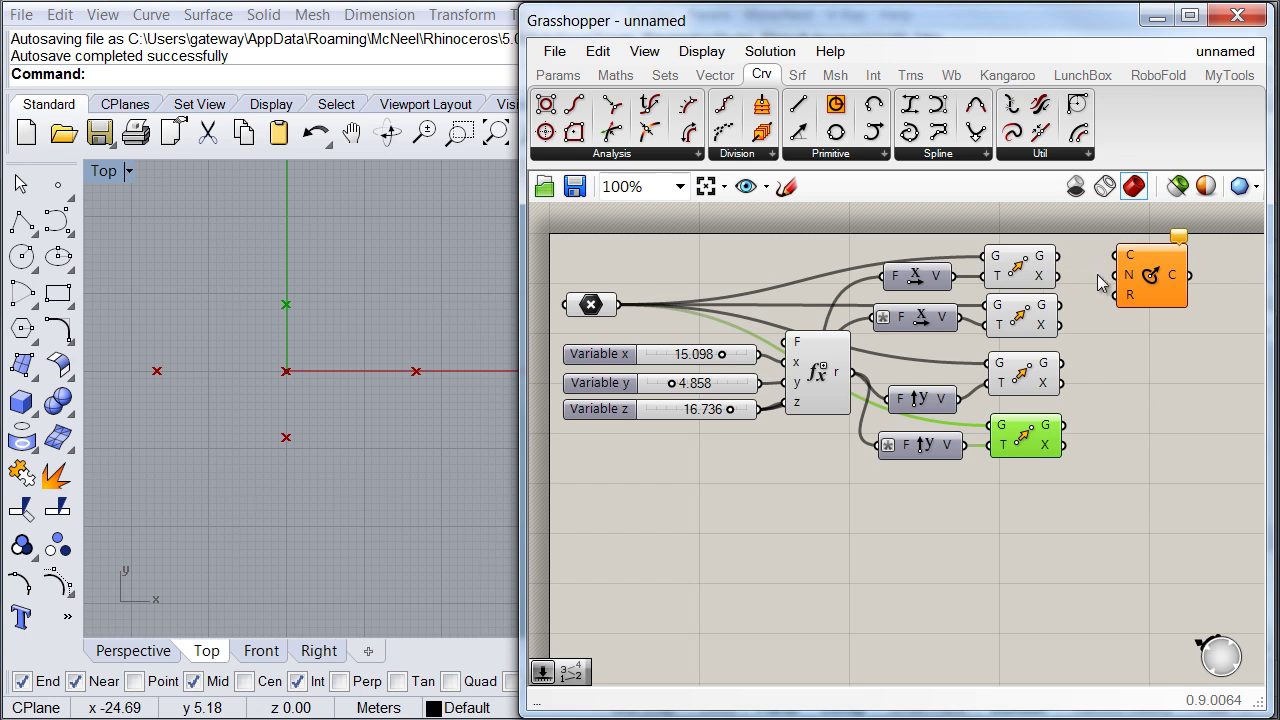
click(1045, 277)
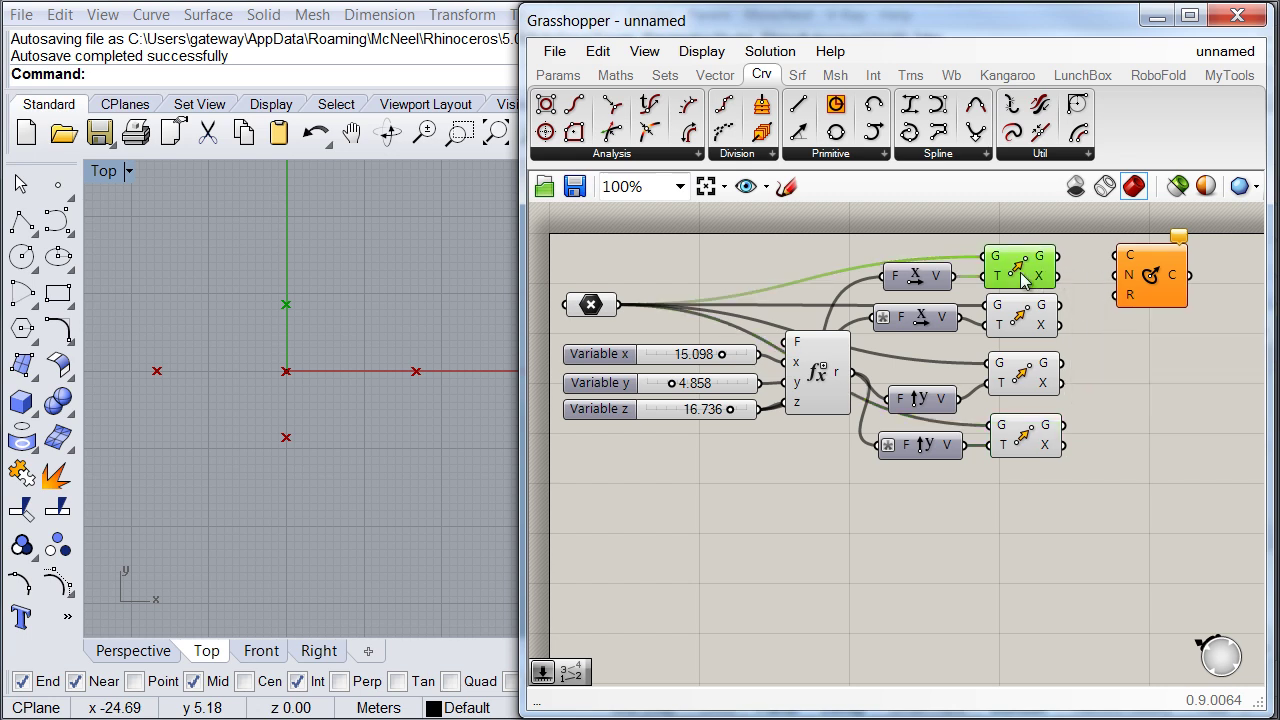
drag(1056, 257, 1117, 255)
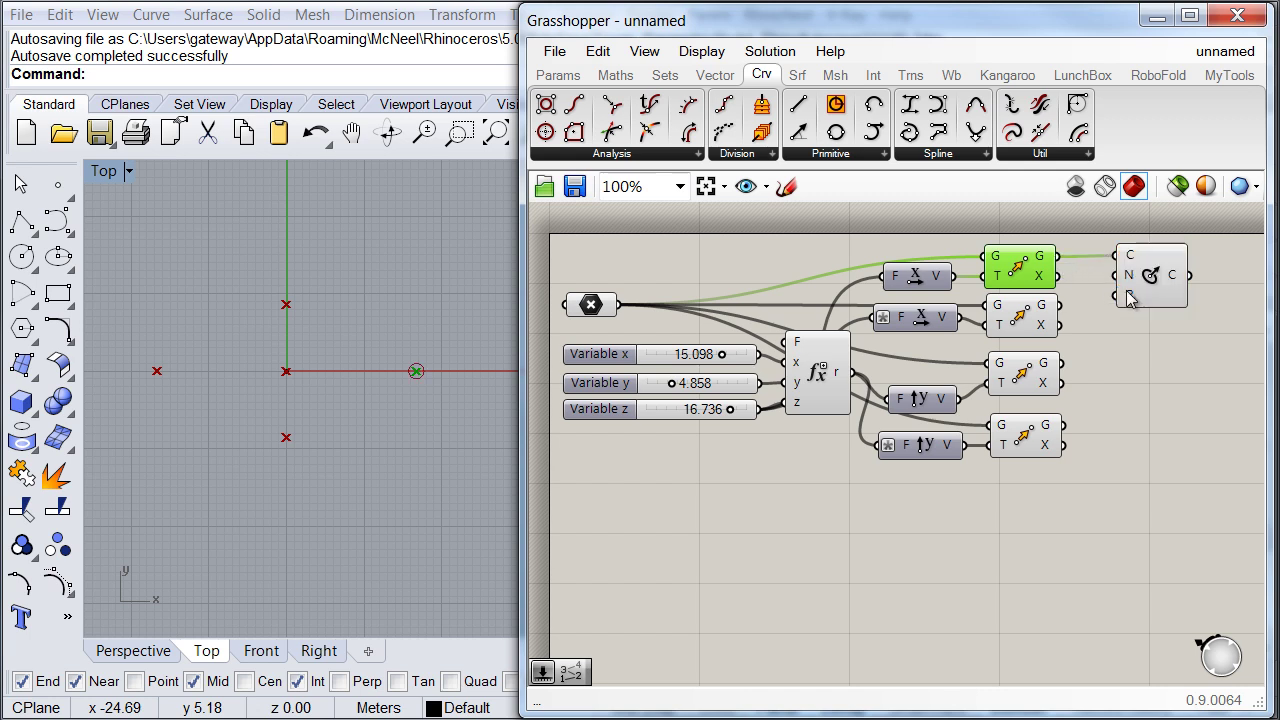
drag(1117, 296, 852, 373)
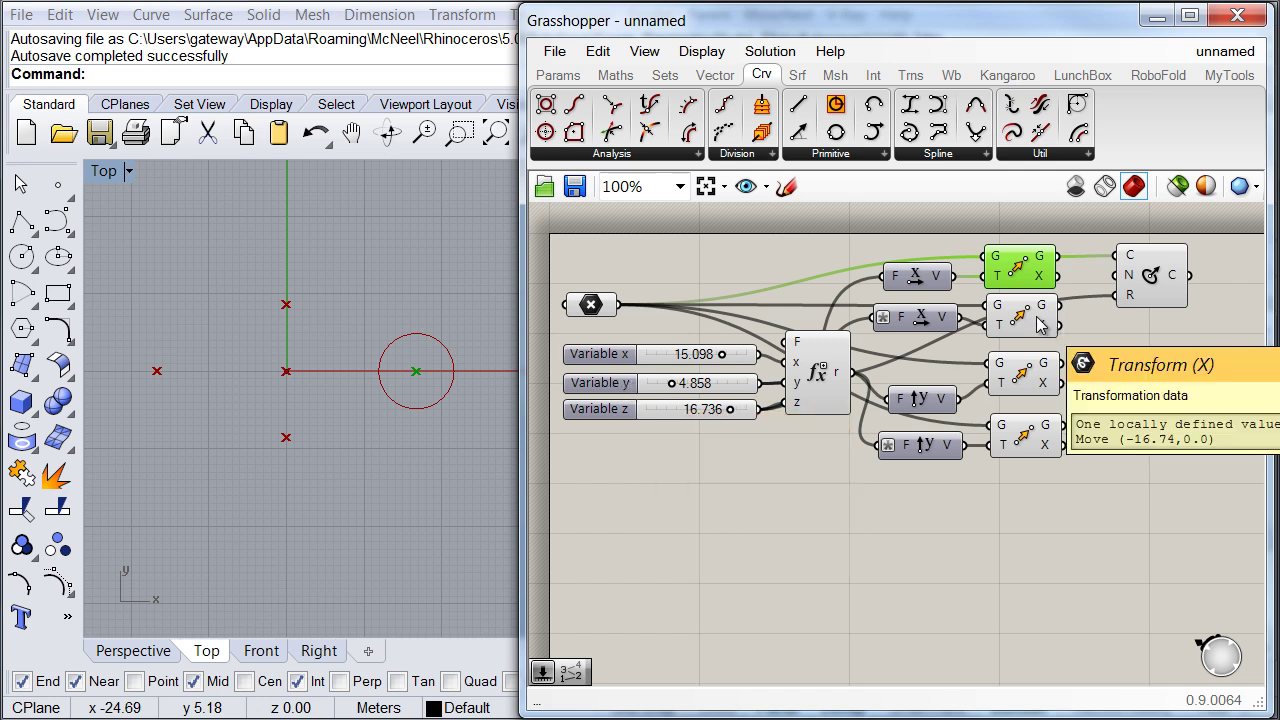
Step: Duplicate the circle and centre the copy on the second moved point
drag(1148, 288, 1150, 280)
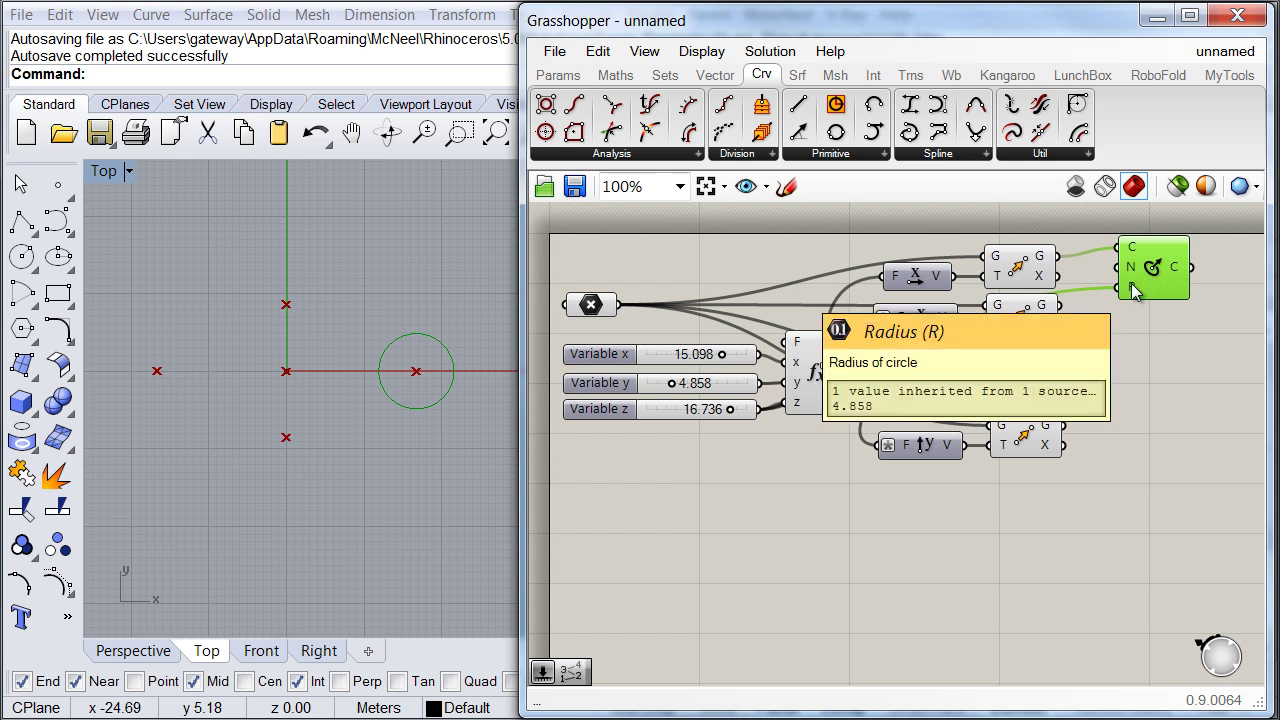
key(Right)
key(Down)
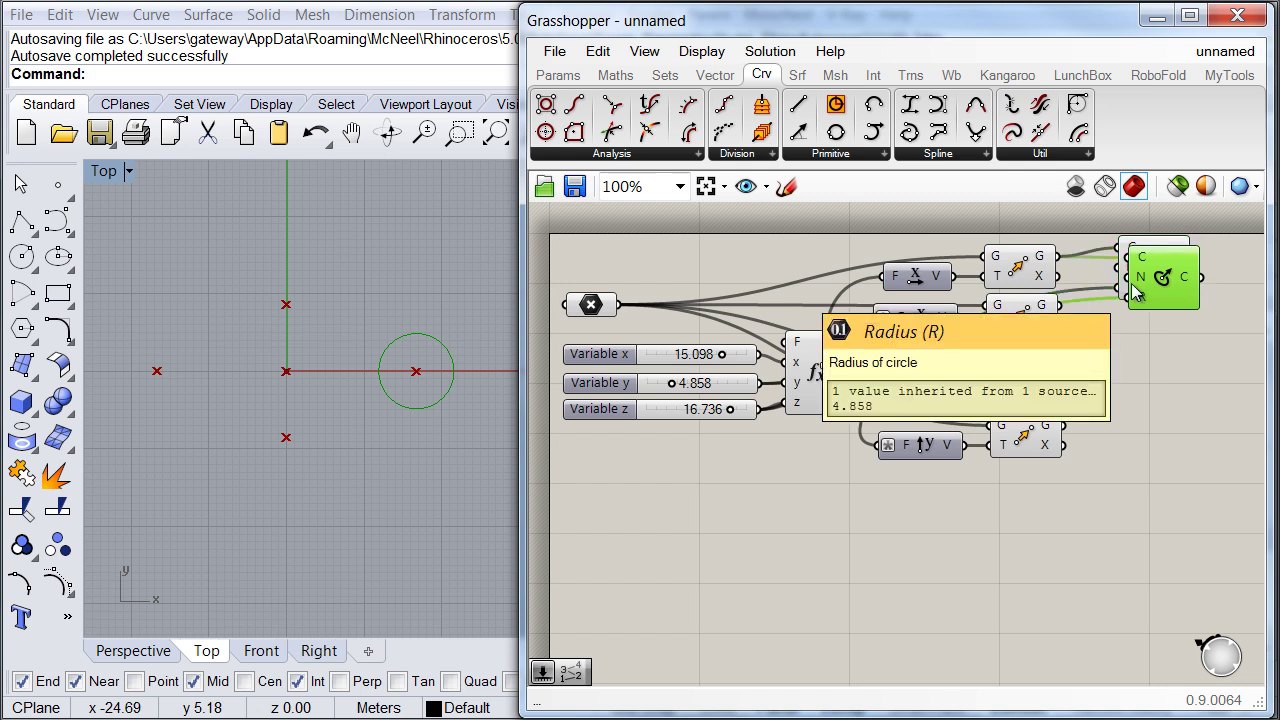
alt+drag(1168, 272, 1160, 342)
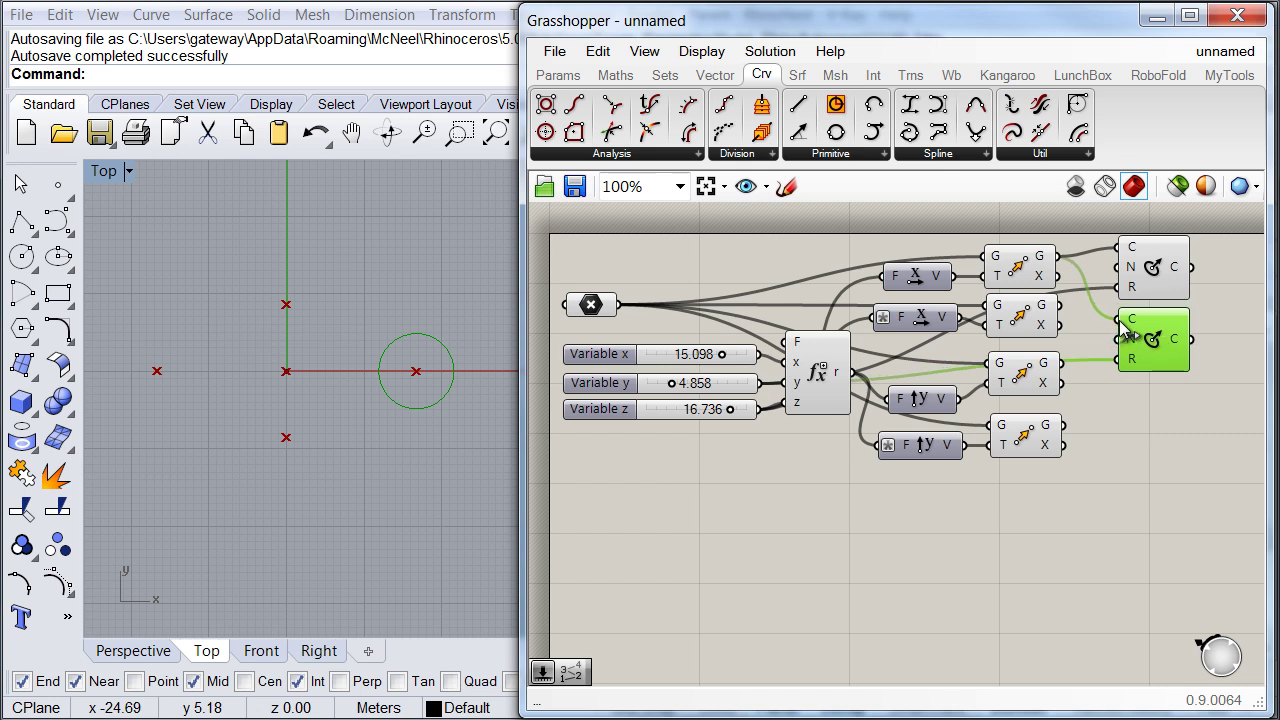
drag(1122, 321, 1059, 305)
drag(1220, 405, 1135, 275)
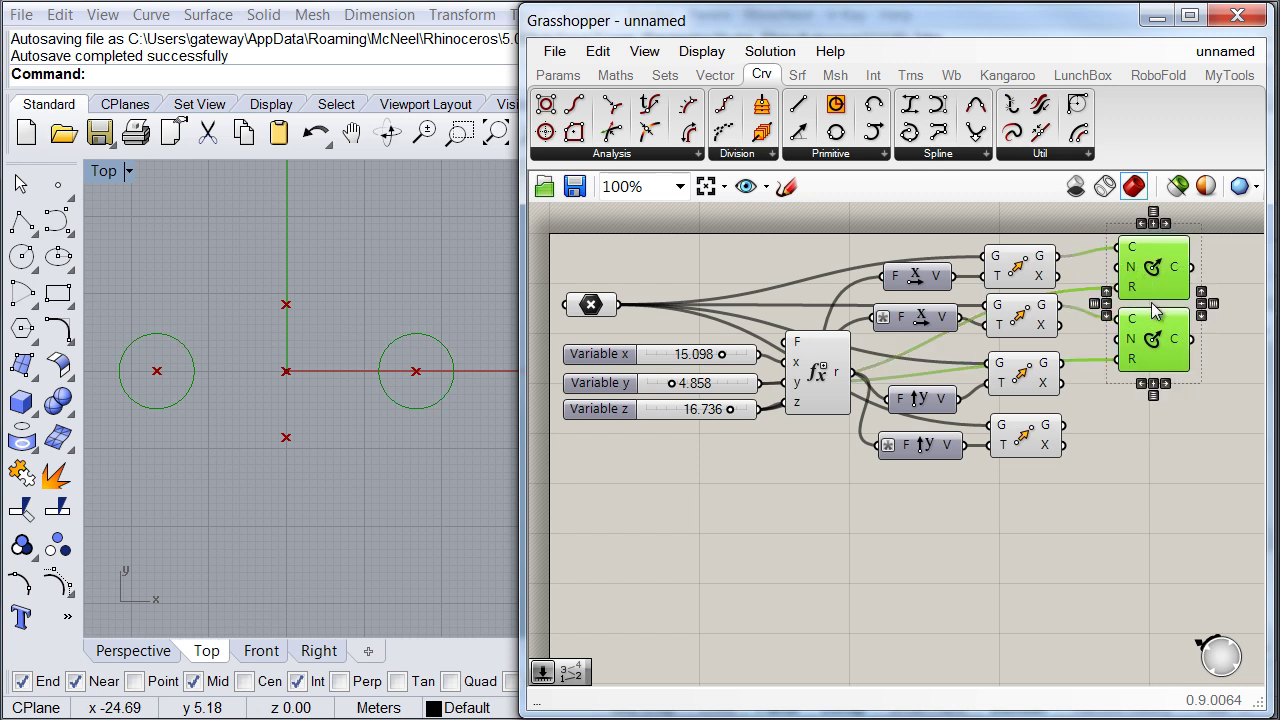
click(1194, 418)
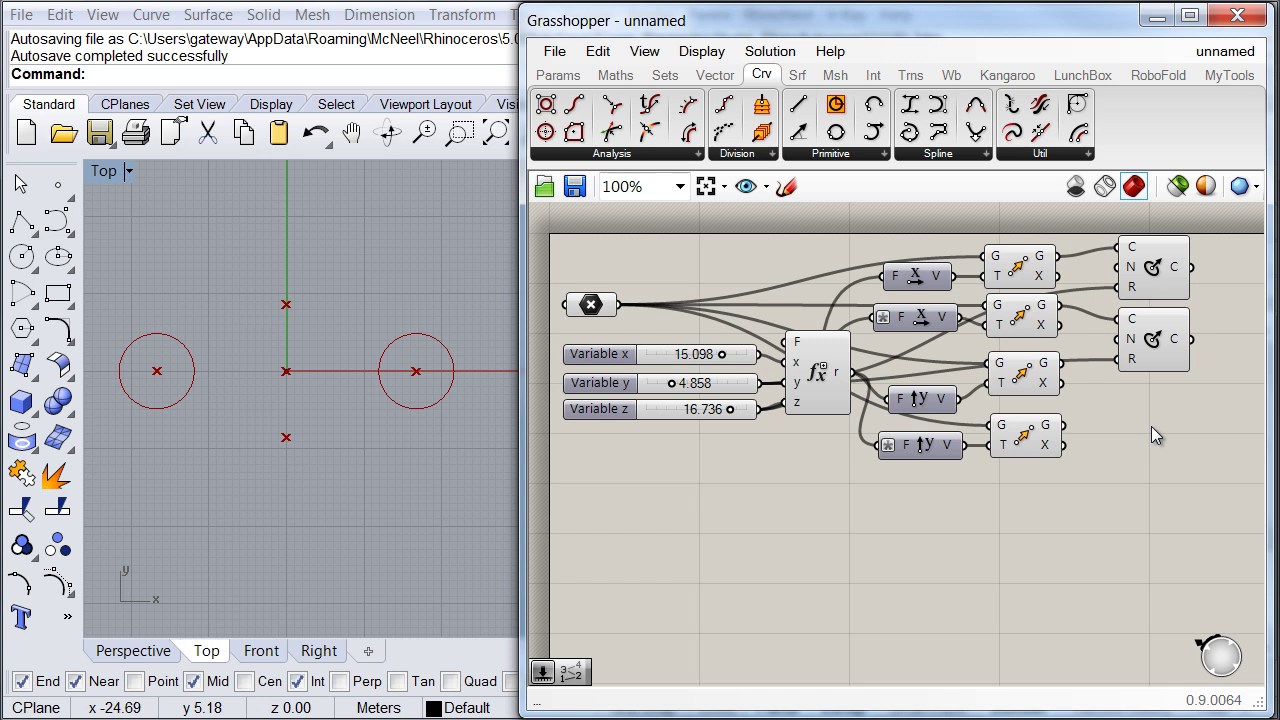
Step: Duplicate a Circle CNR centred on the base Point with a slider radius, forming a large circle
click(1150, 343)
drag(1150, 344, 1020, 214)
right_drag(940, 209, 926, 246)
drag(1036, 256, 612, 341)
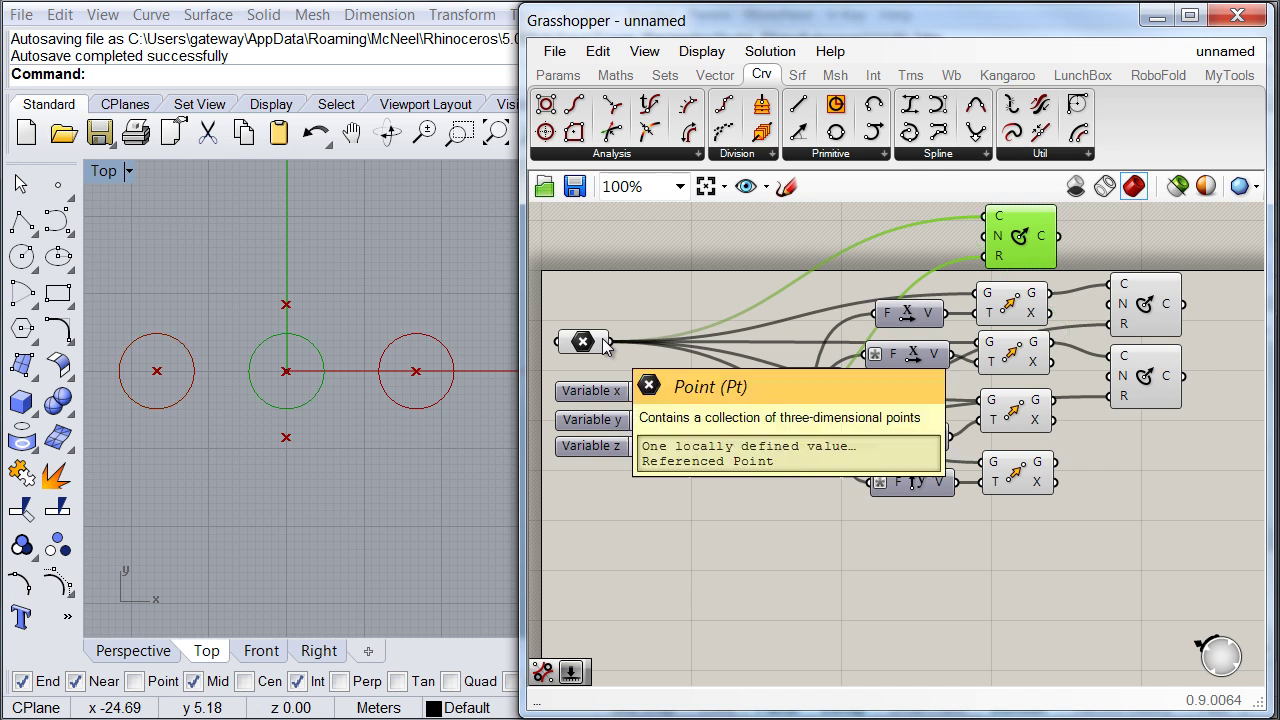
drag(997, 256, 780, 378)
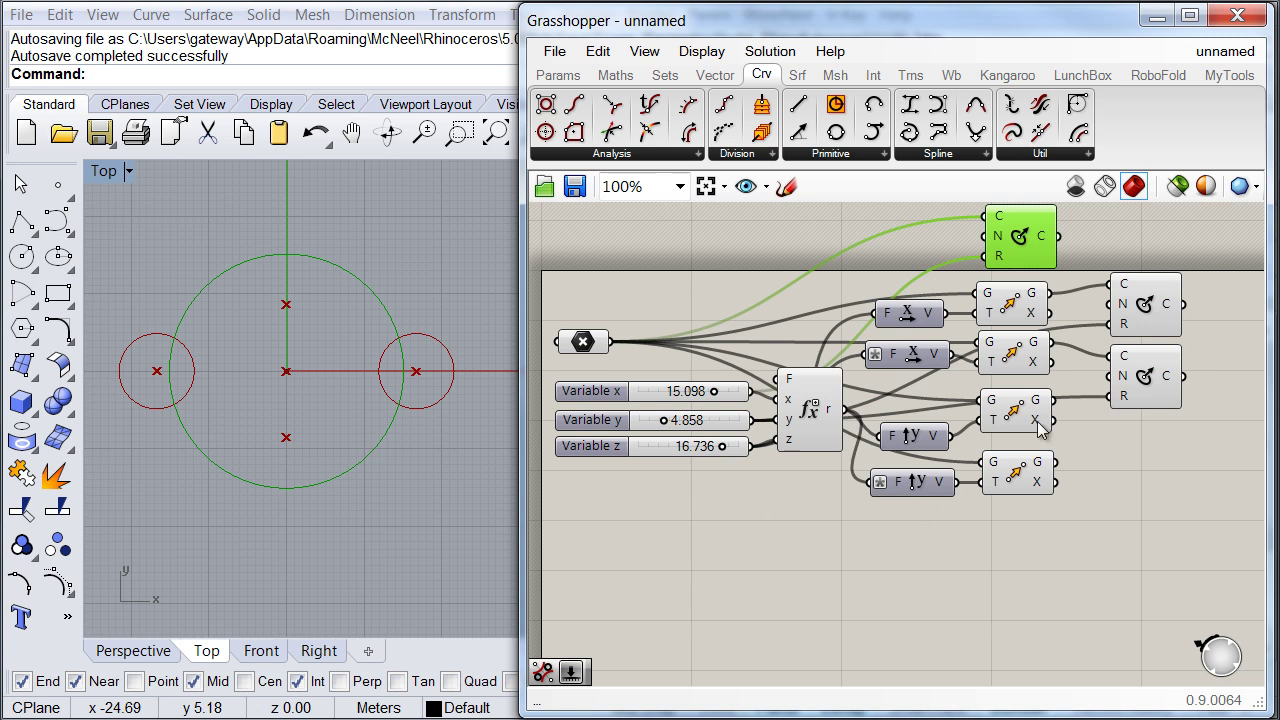
drag(1030, 250, 1024, 254)
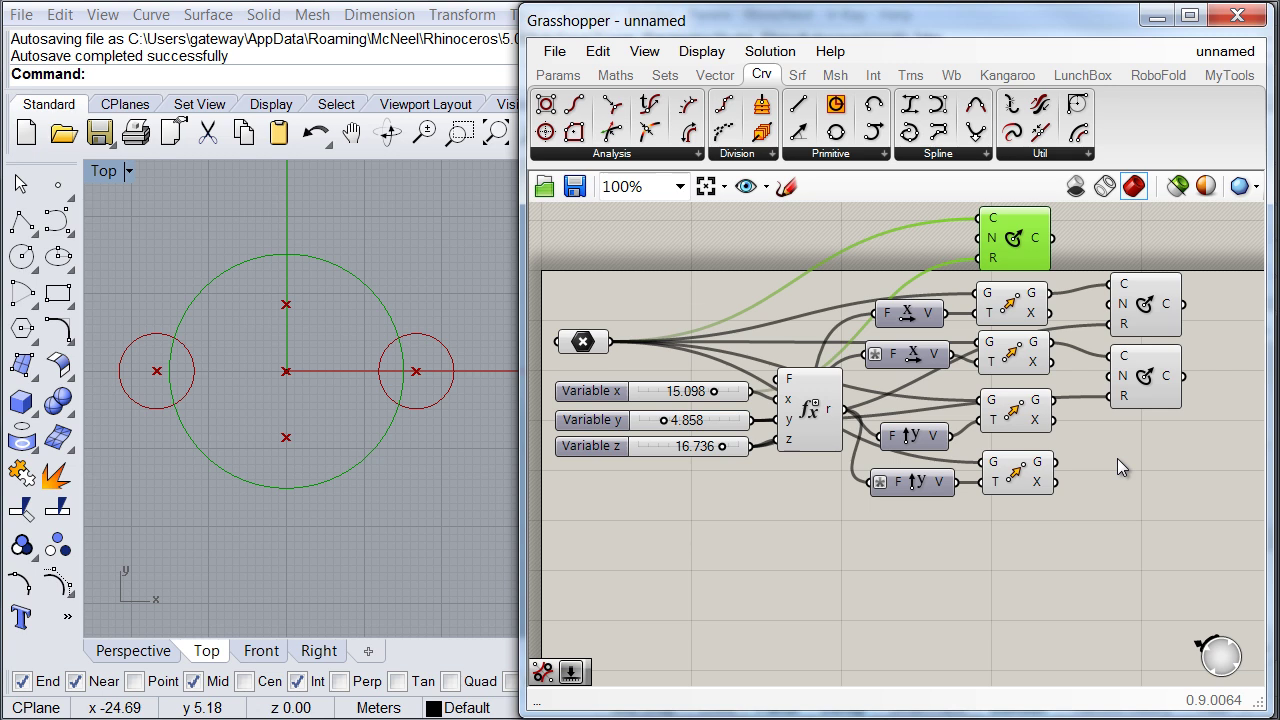
Step: Duplicate another circle of radius 4.858 and centre it on the upper moved point
click(1140, 383)
drag(1140, 383, 1135, 478)
shift+drag(1053, 462, 1128, 461)
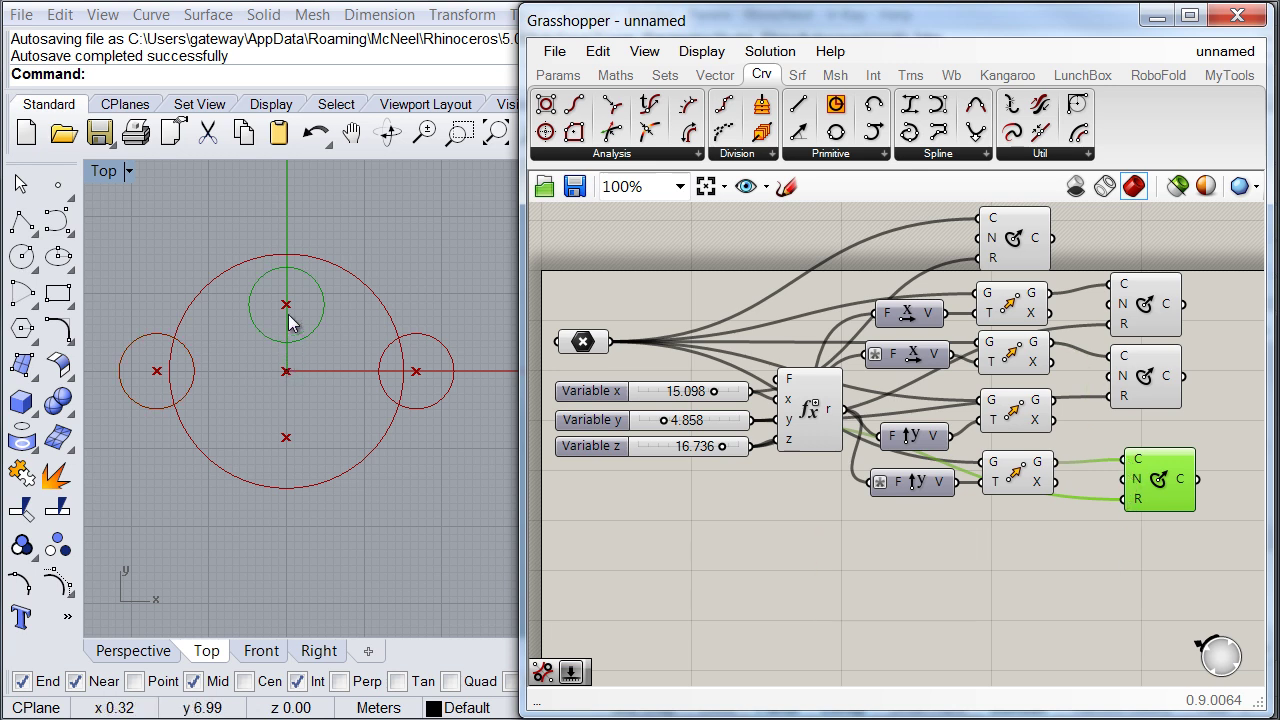
click(815, 415)
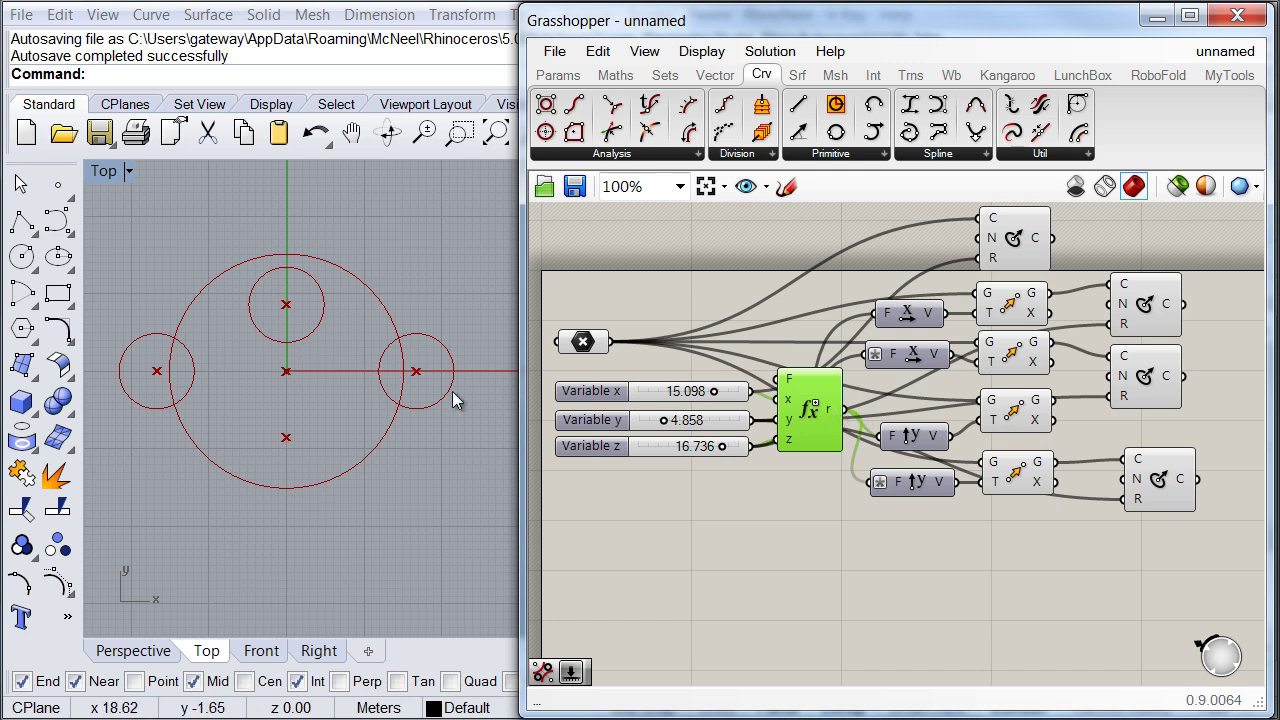
Step: Add an Addition component from Maths and wire a value into its A input
double_click(814, 495)
click(616, 76)
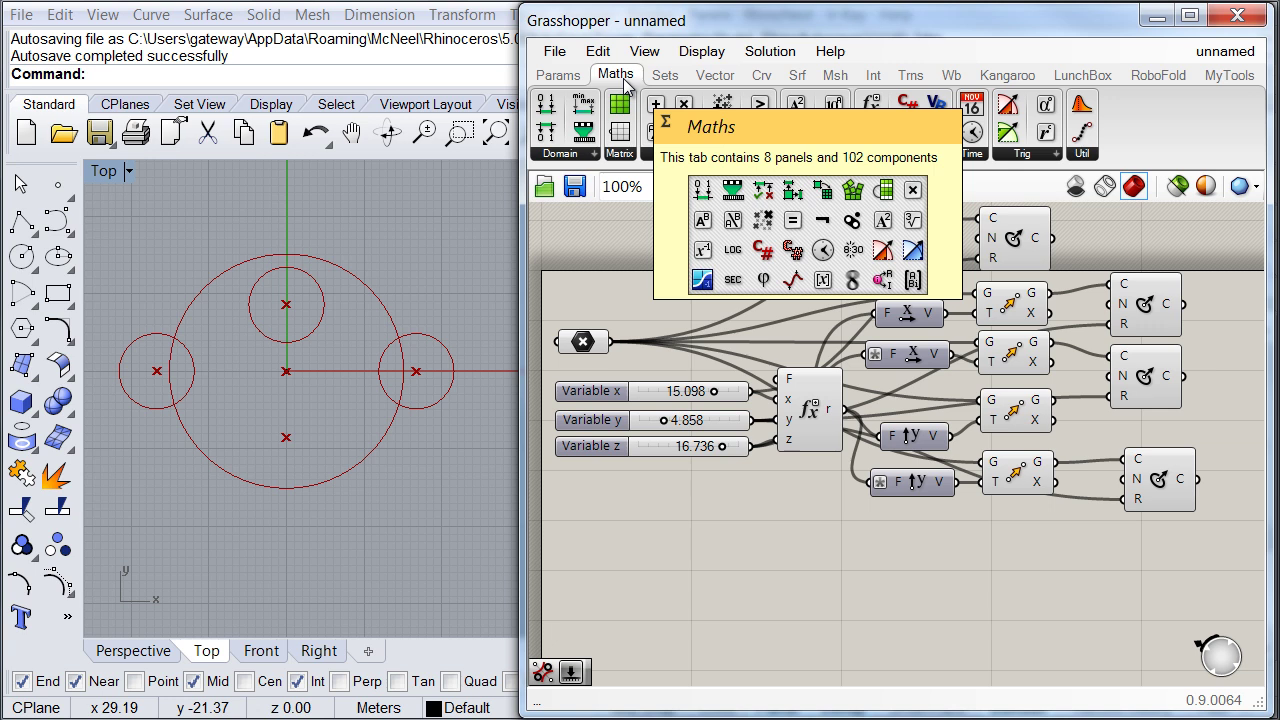
drag(656, 104, 935, 600)
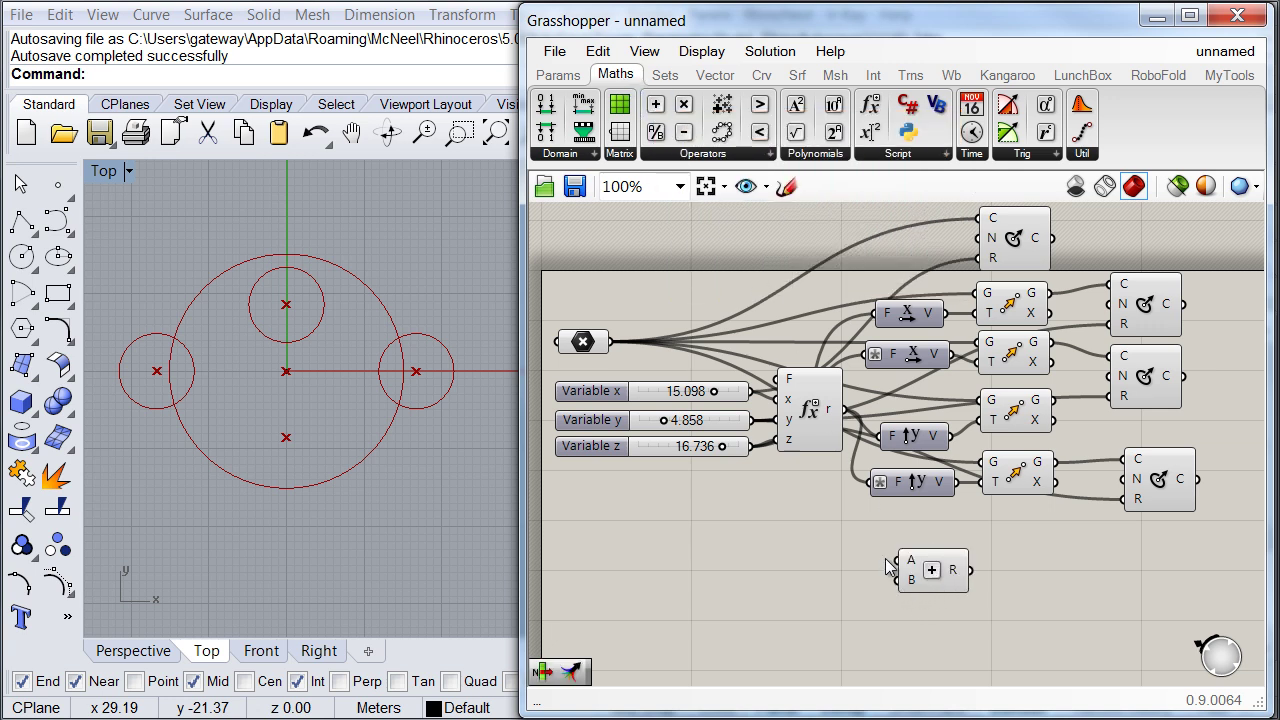
drag(897, 561, 750, 398)
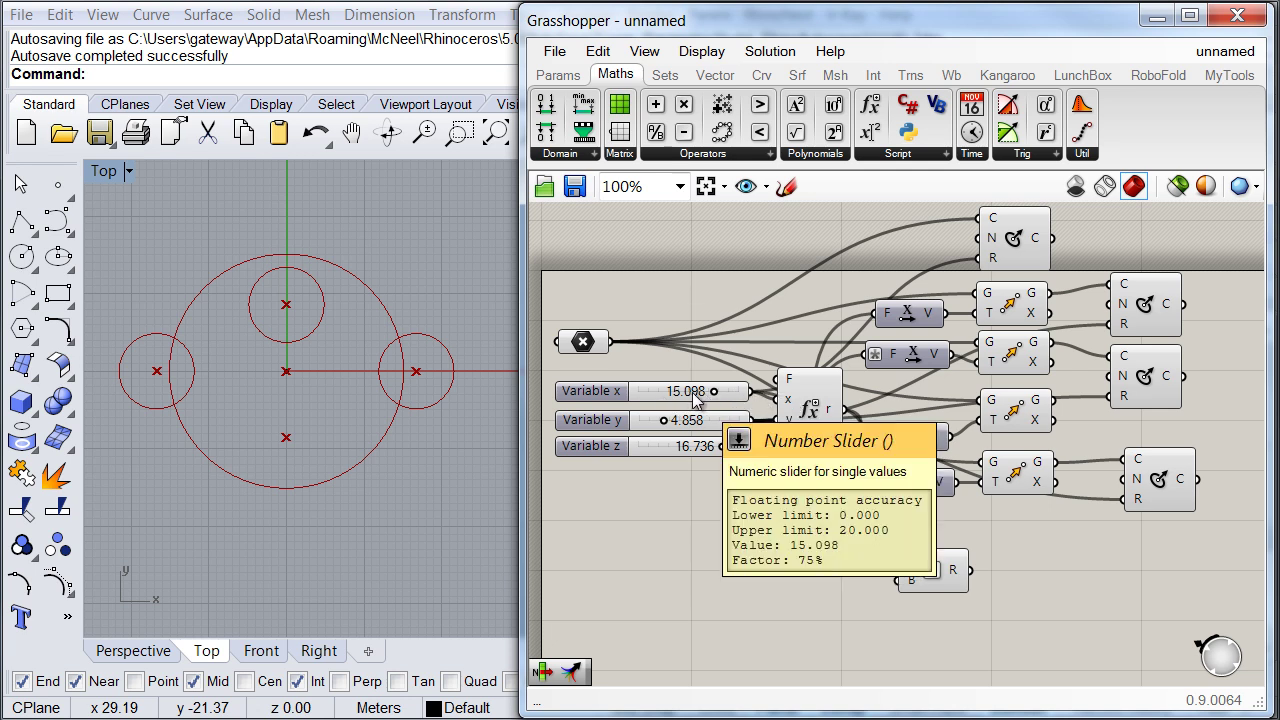
drag(936, 586, 956, 589)
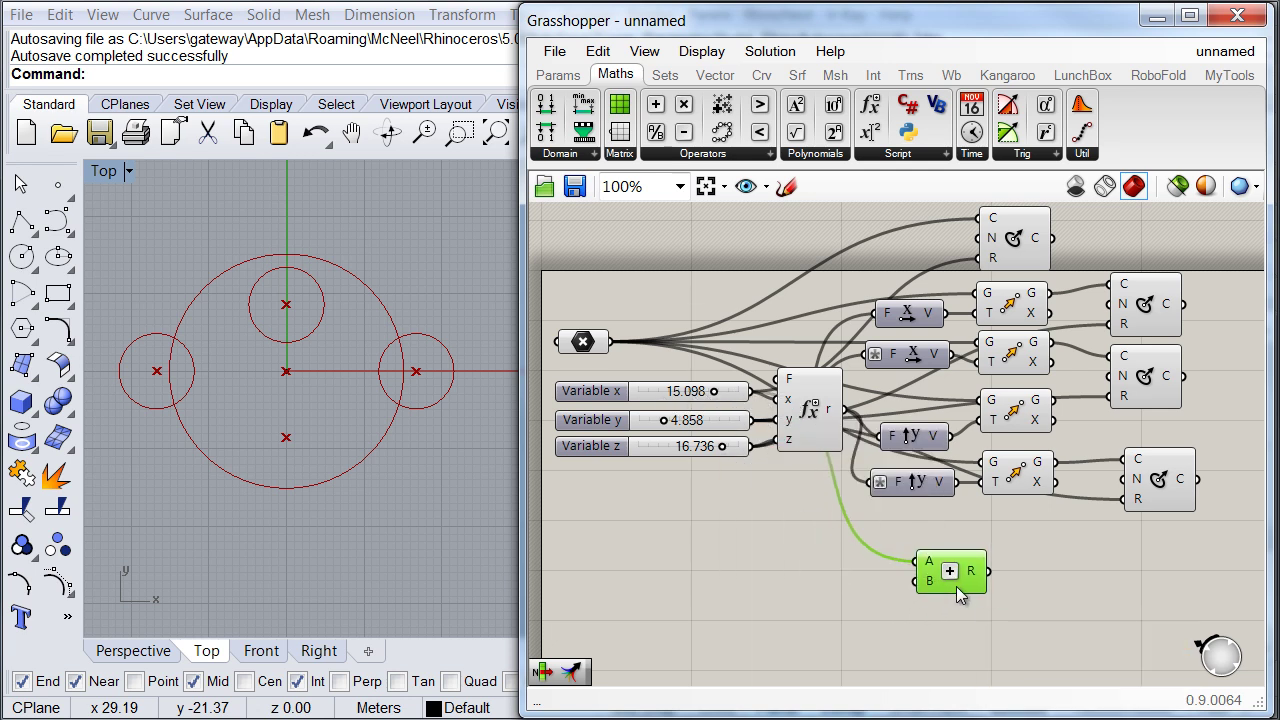
Step: Feed a Multiplication by -1 into the Addition's B input, and route the sum to the lower circle's radius
mouse_move(830, 409)
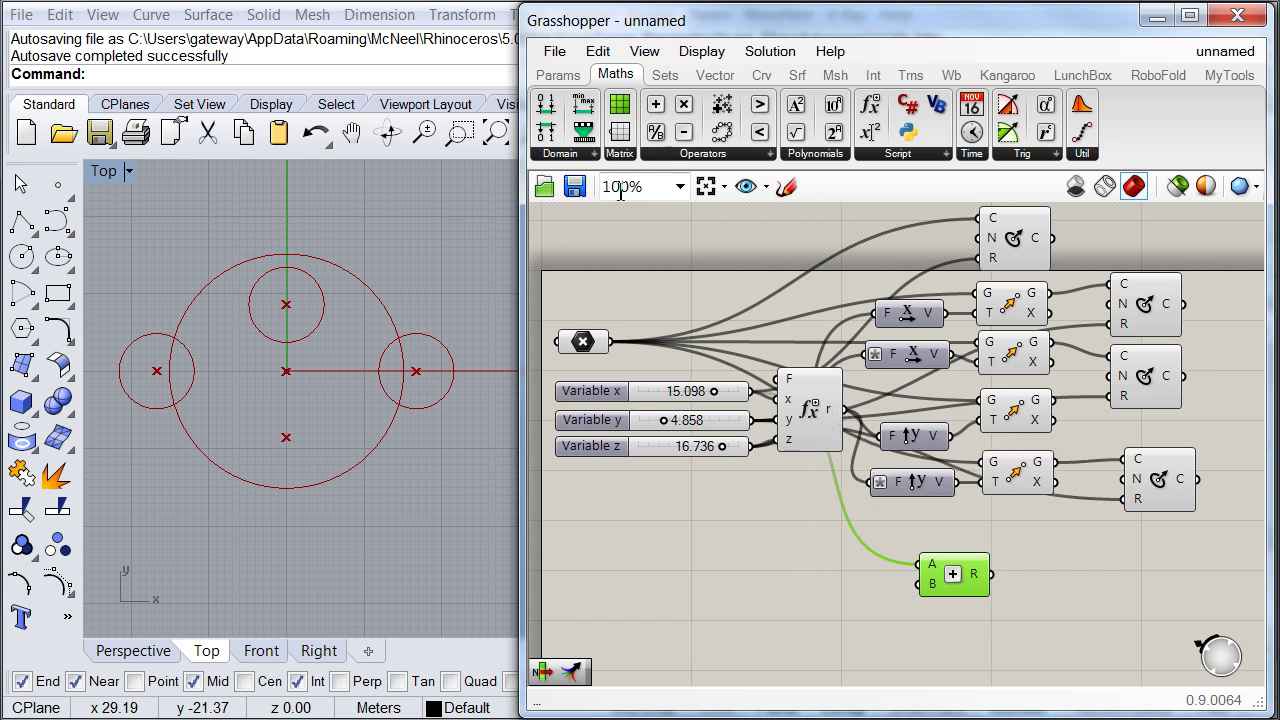
drag(685, 107, 843, 409)
right_click(817, 614)
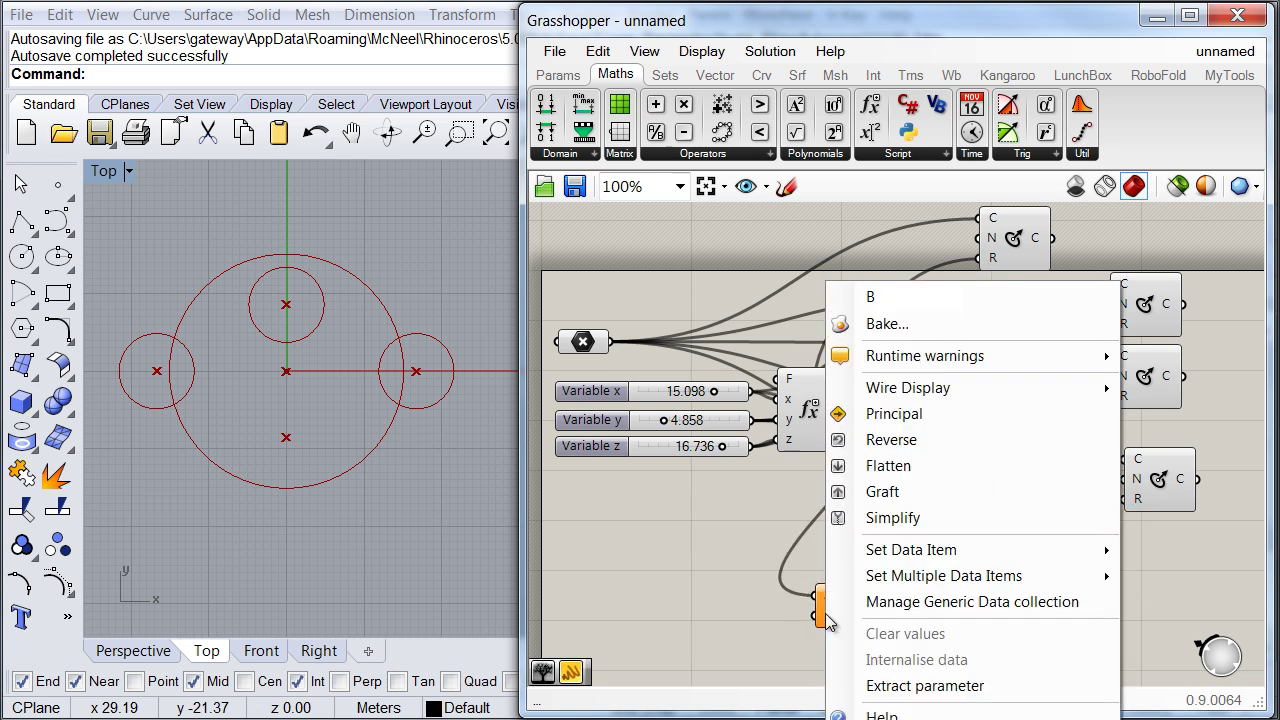
mouse_move(930, 553)
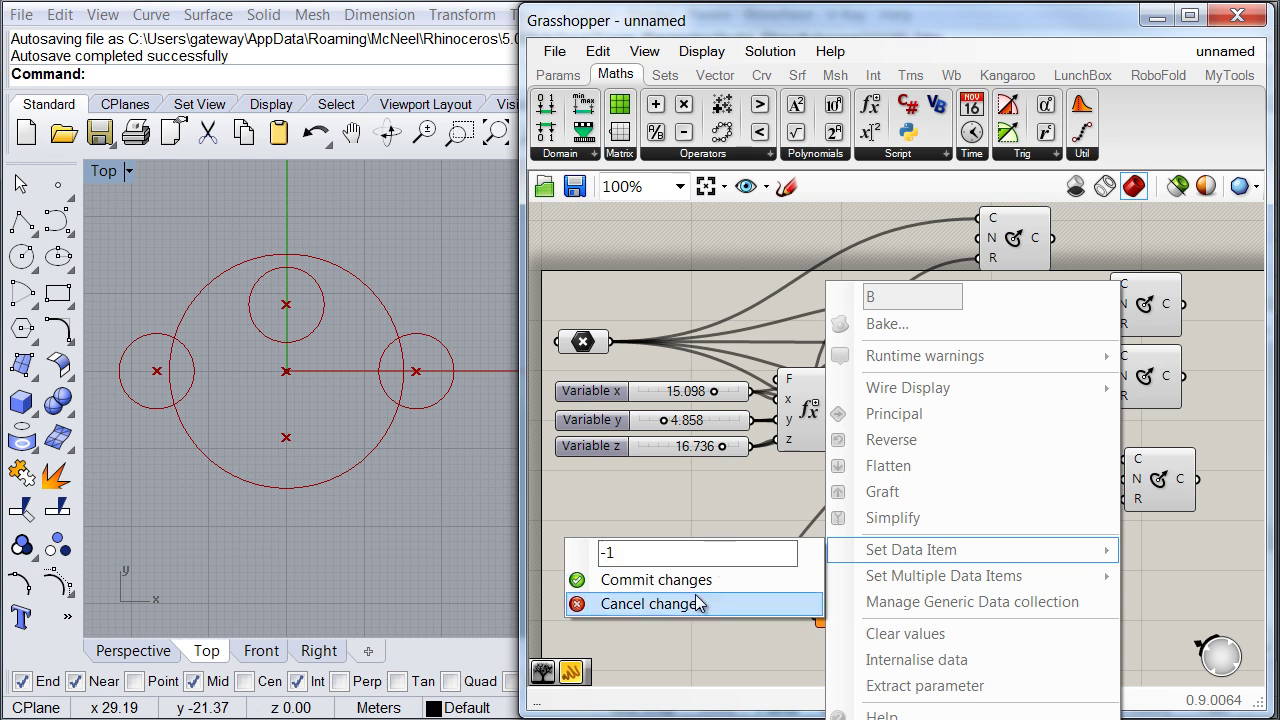
click(700, 581)
drag(876, 606, 921, 585)
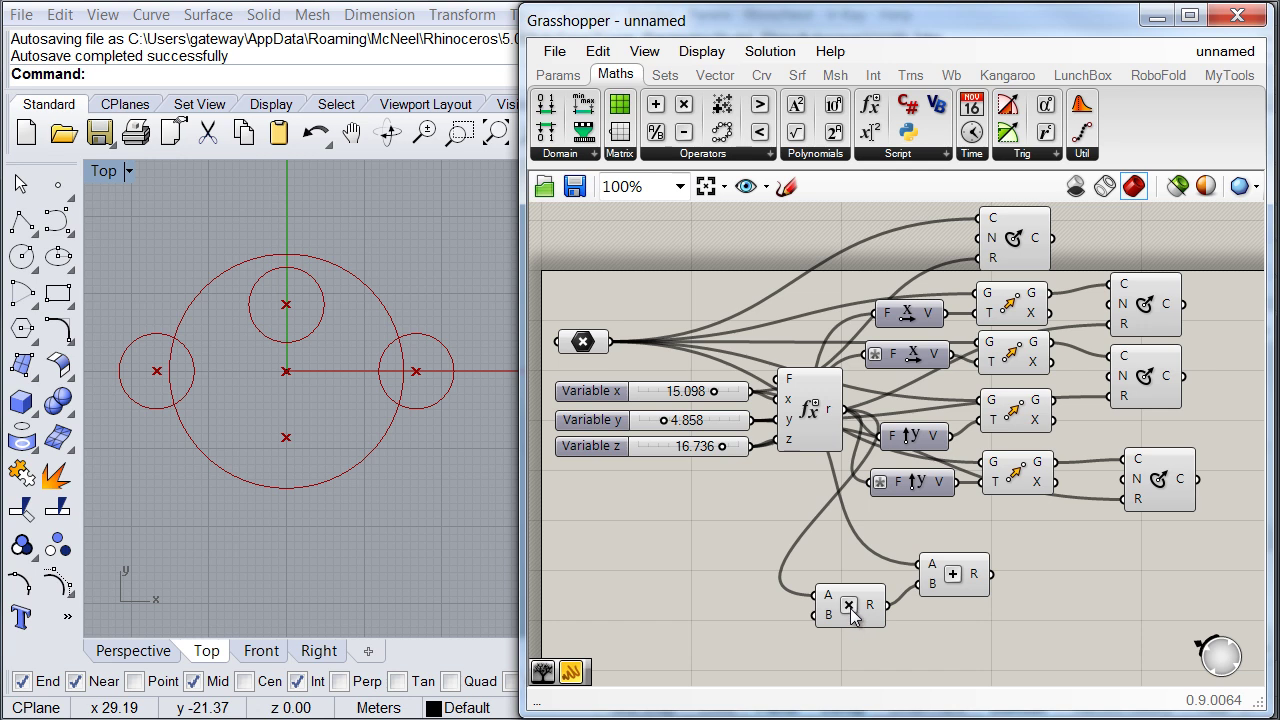
drag(850, 606, 857, 588)
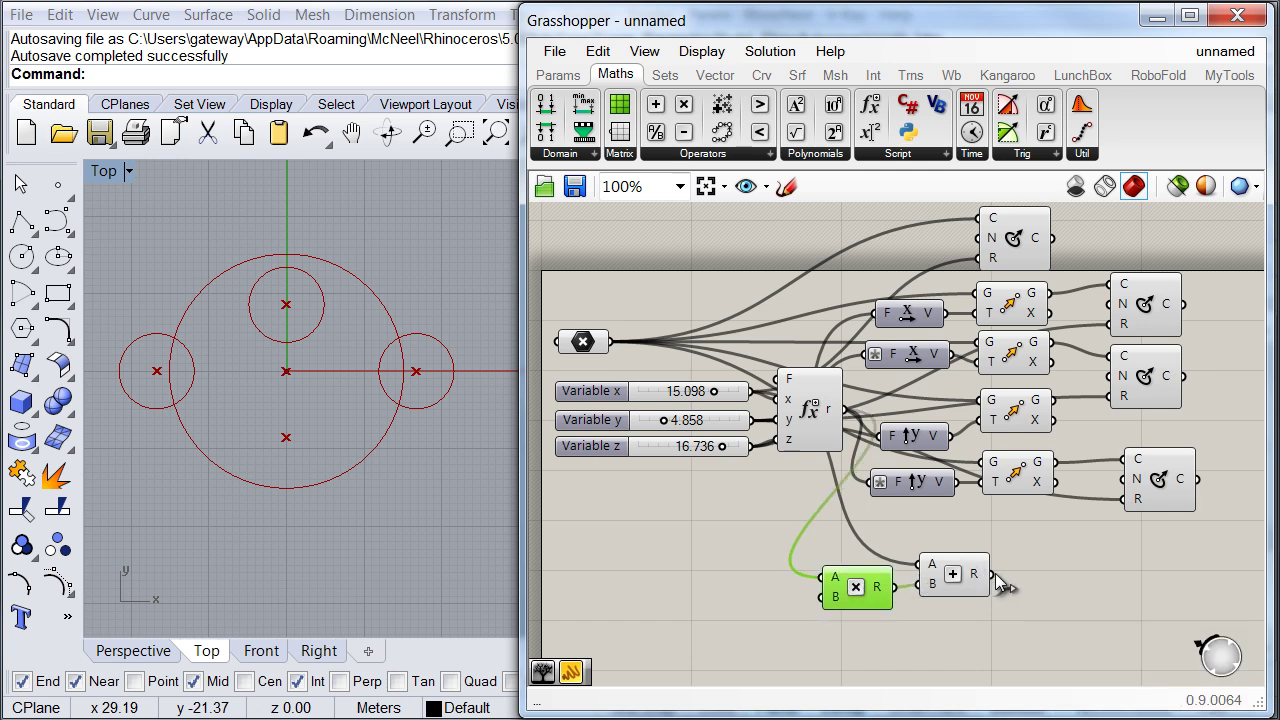
drag(993, 576, 1112, 499)
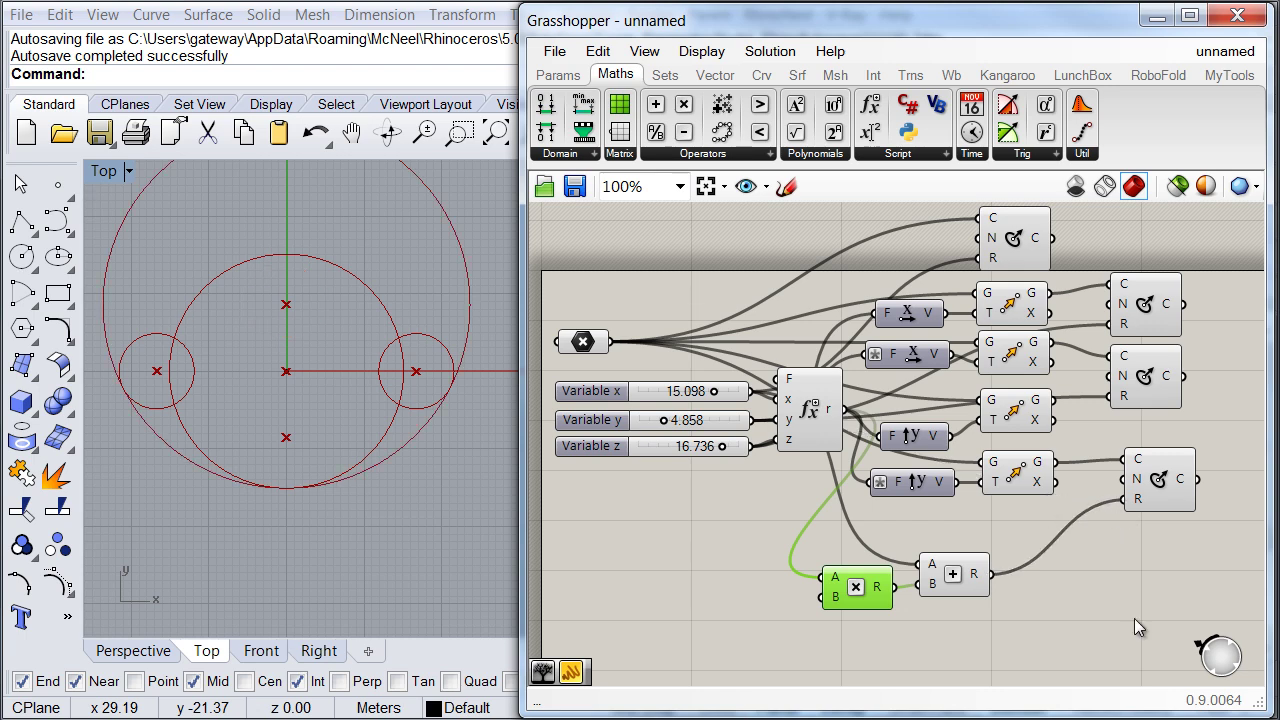
Step: Duplicate the lower Circle CNR and centre the copy on the third Move's point
scroll(1147, 610, down, 1)
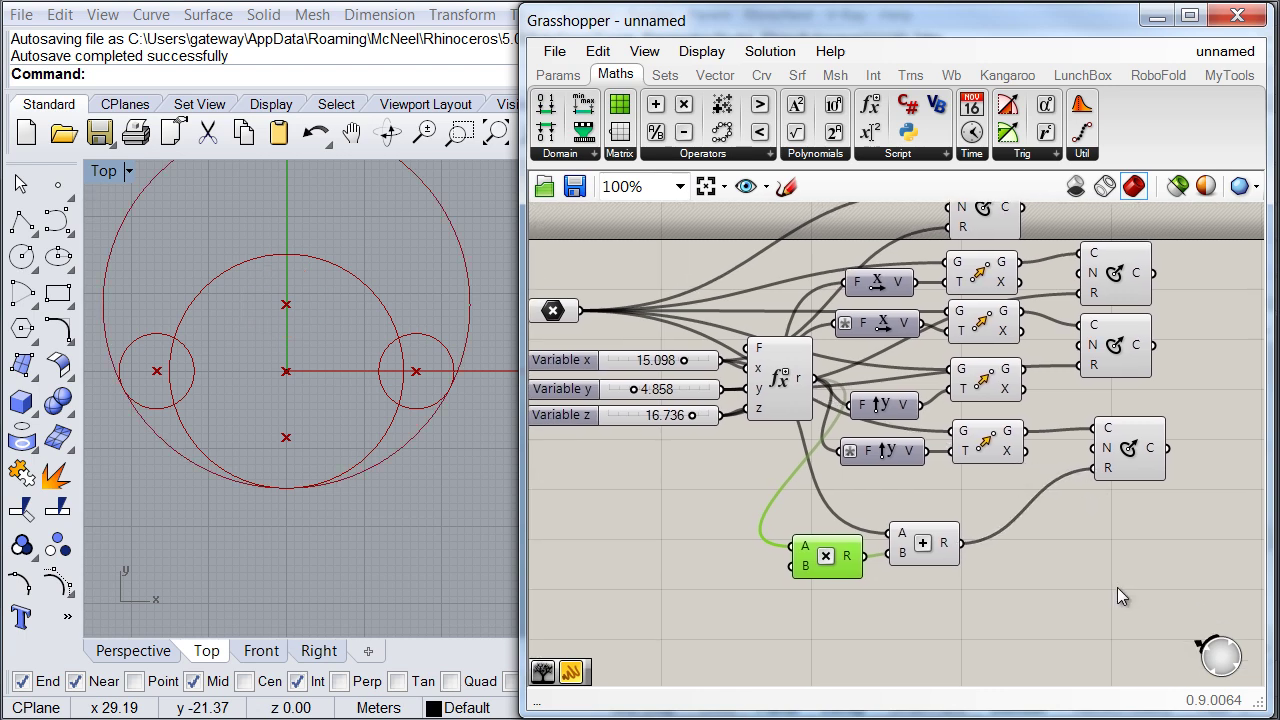
click(1021, 431)
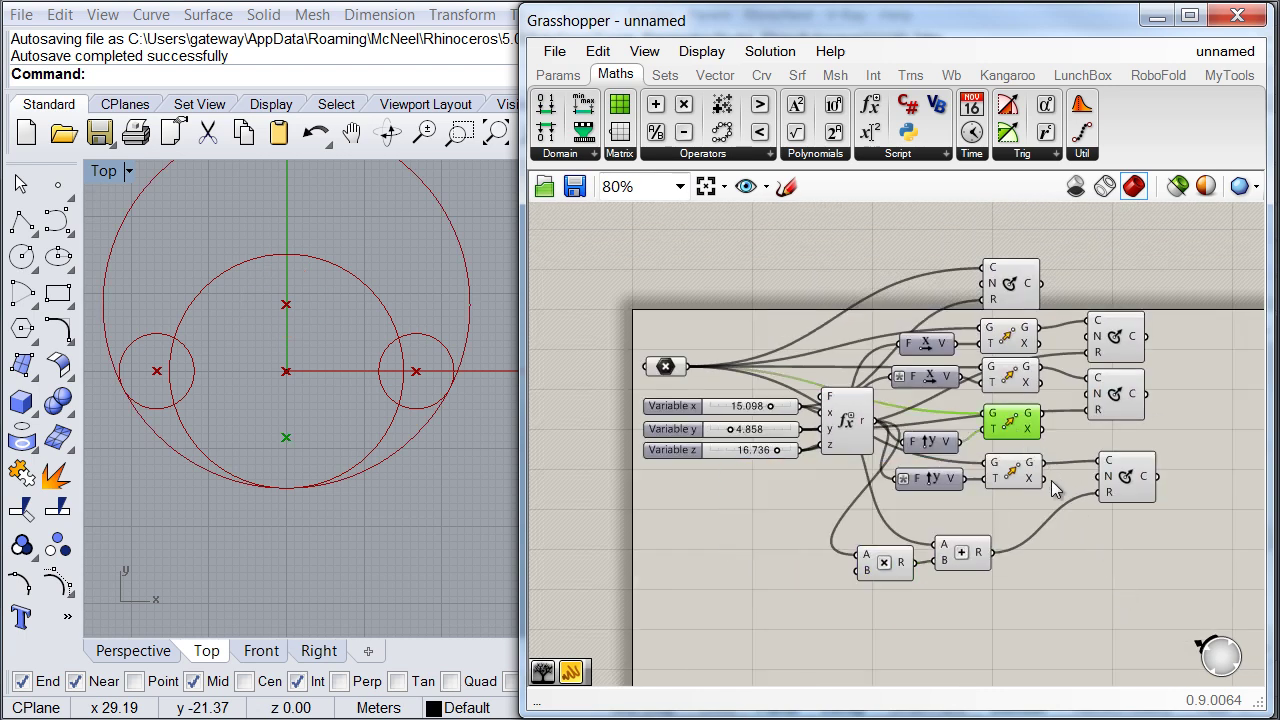
drag(1123, 484, 1127, 520)
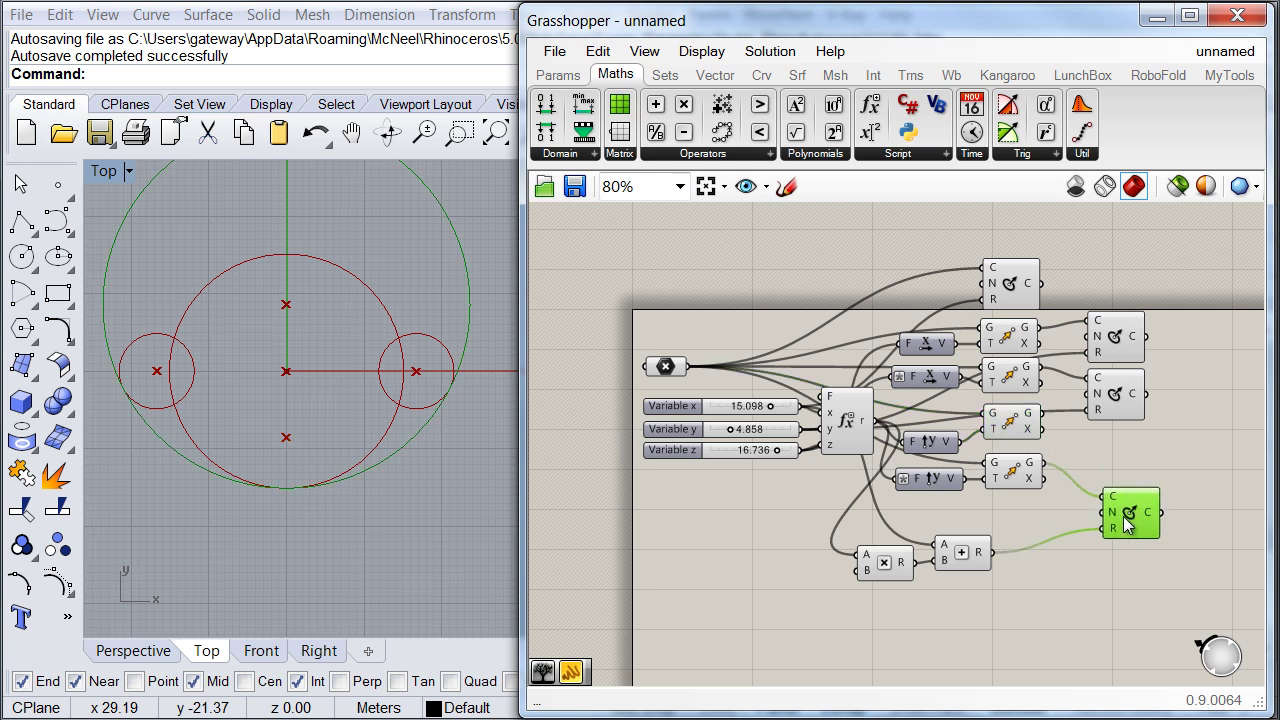
key(ctrl+c)
key(ctrl+v)
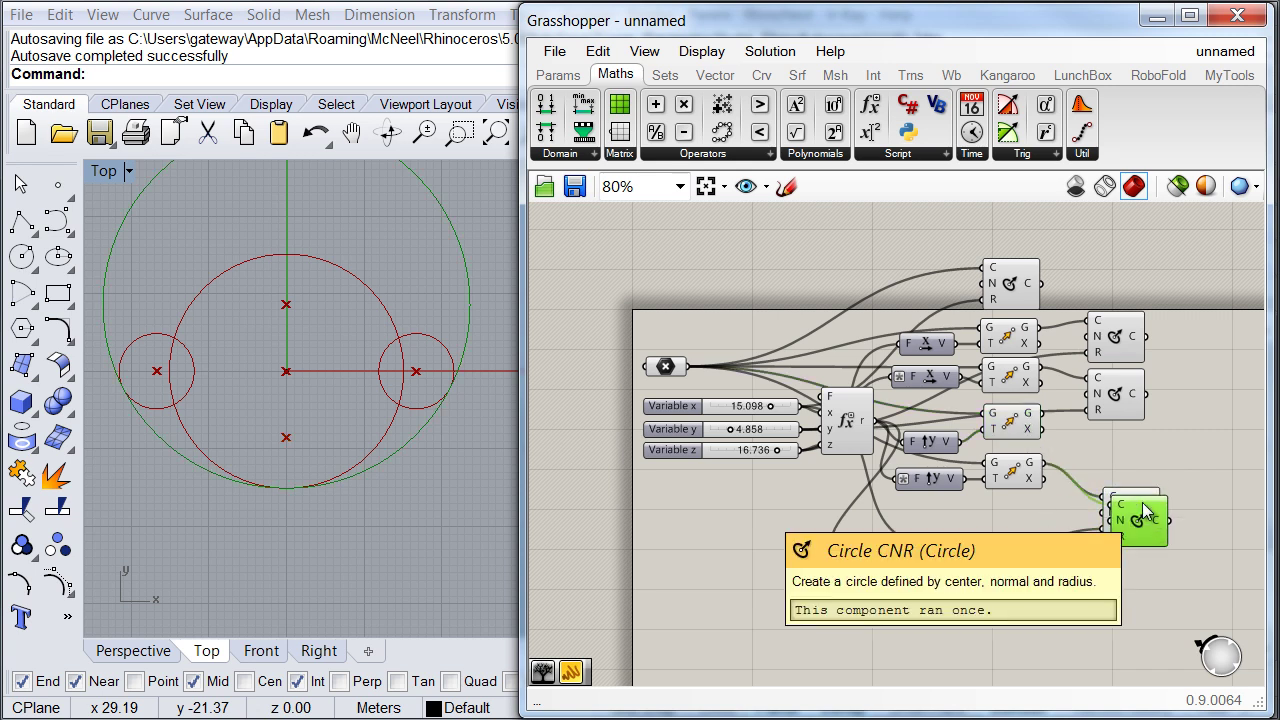
alt+drag(1143, 505, 1046, 420)
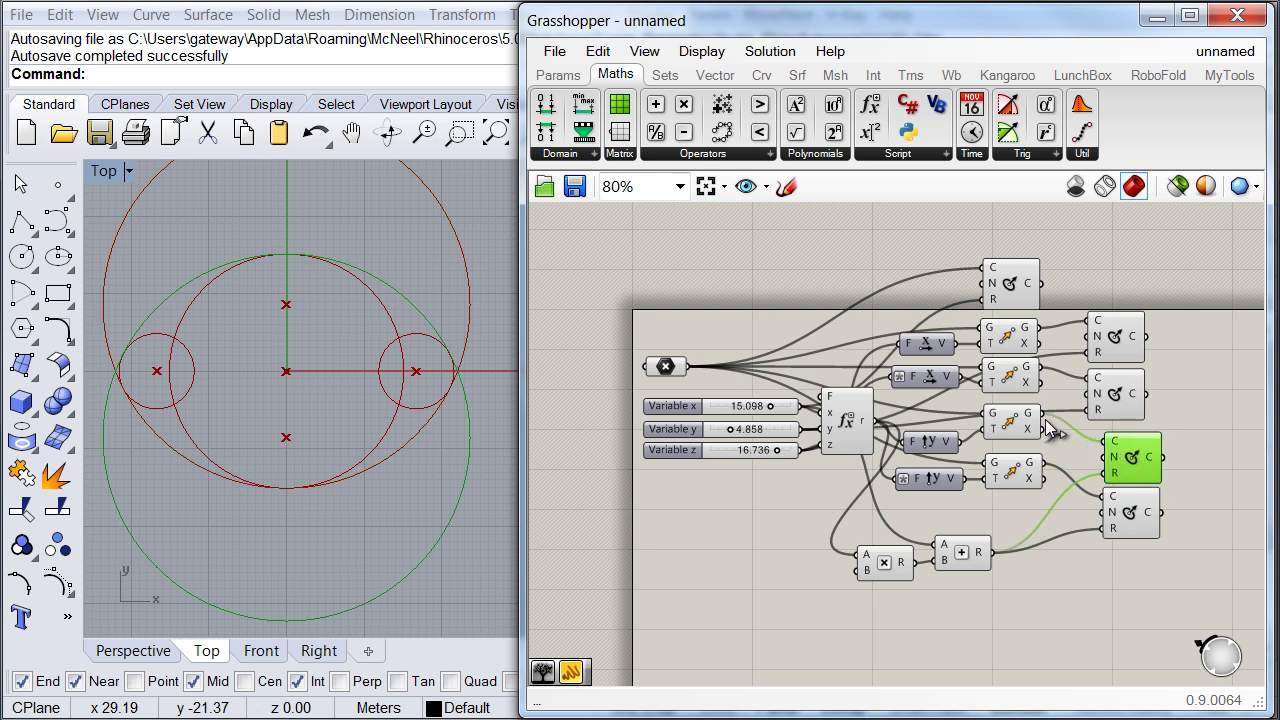
Step: Align the four circle components in one column beside the Move components
click(1213, 553)
drag(1207, 558, 1075, 296)
click(1123, 298)
drag(1133, 345, 1127, 318)
click(1180, 505)
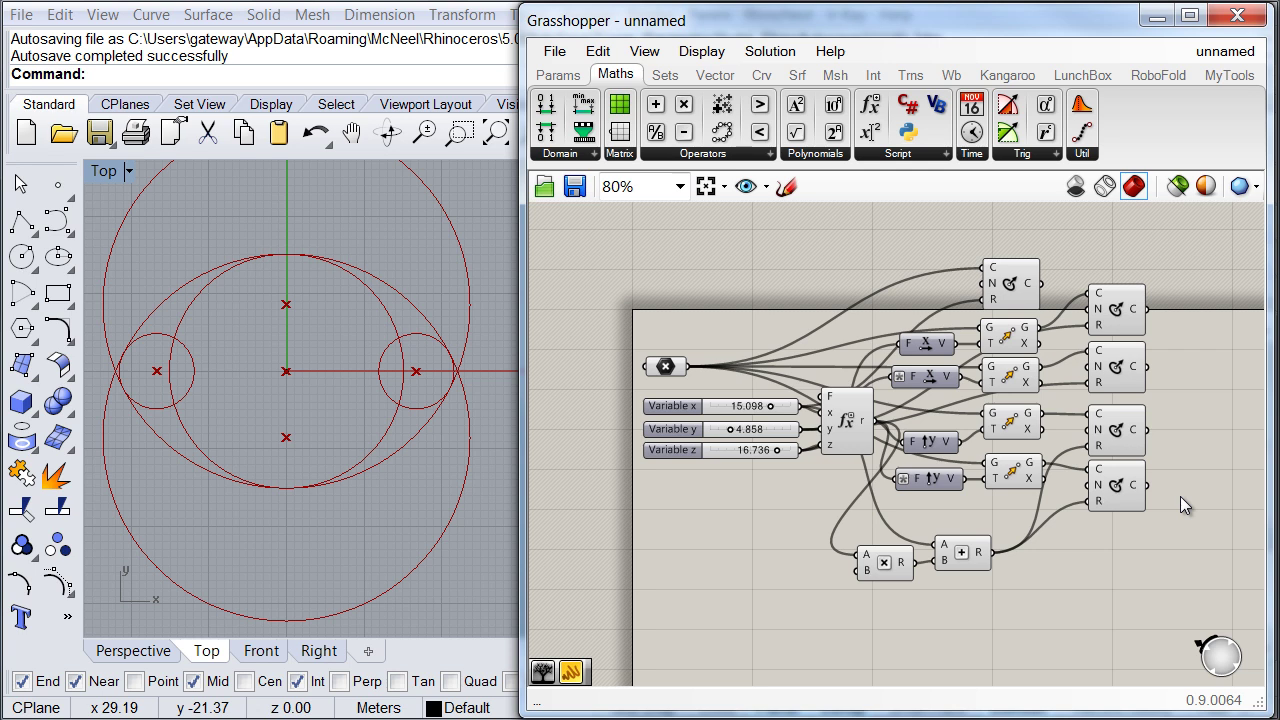
right_drag(1180, 496, 846, 432)
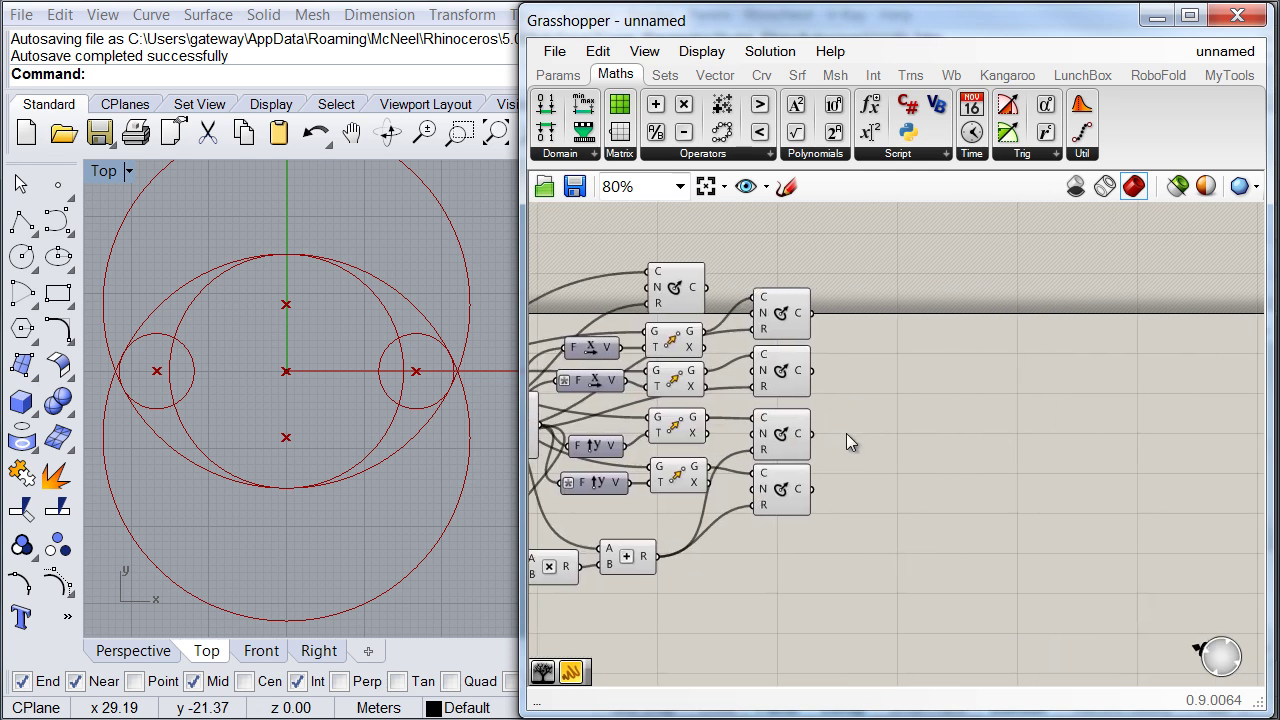
Step: Add a Curve|Curve intersection between the top circle and the third circle
click(874, 76)
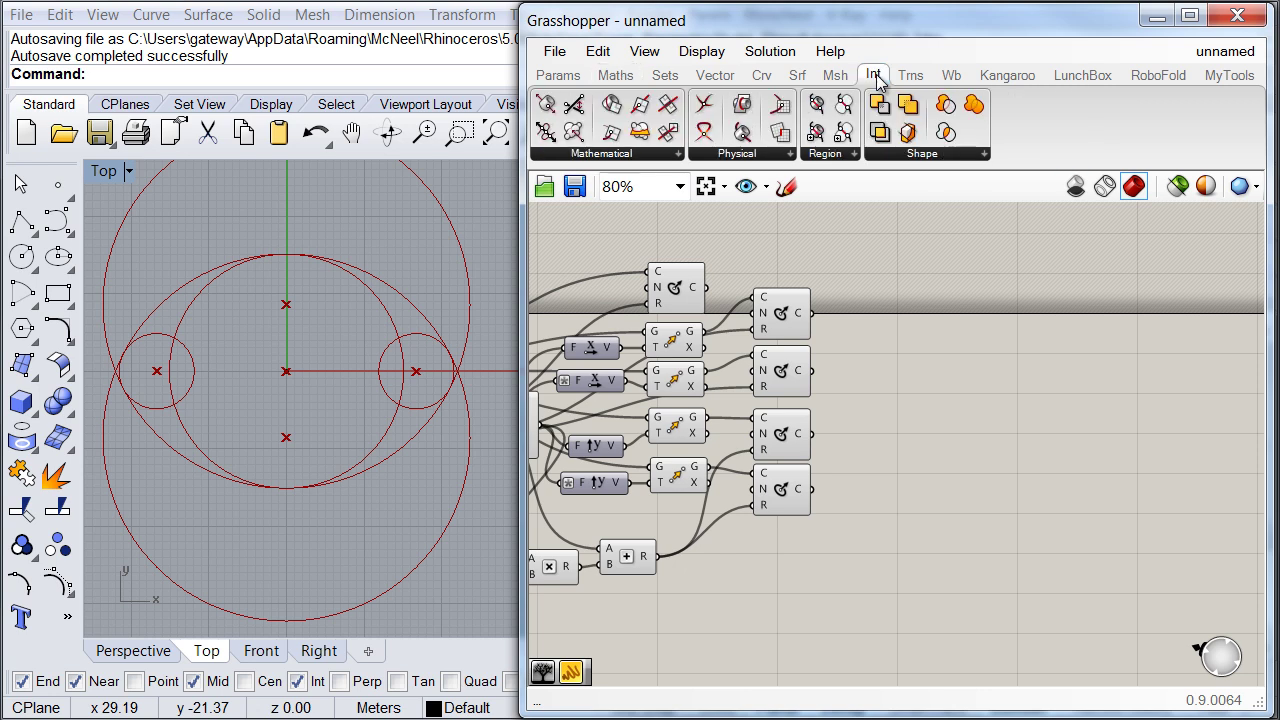
drag(707, 108, 888, 280)
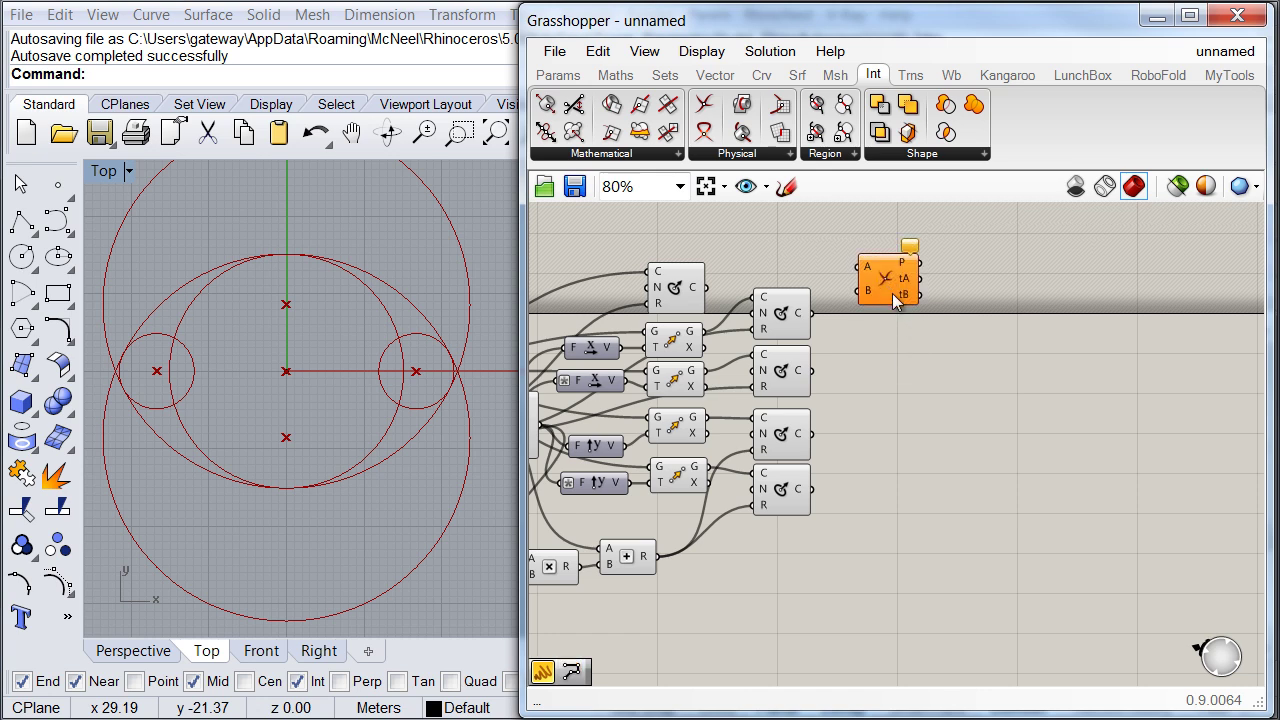
drag(887, 284, 893, 285)
click(790, 318)
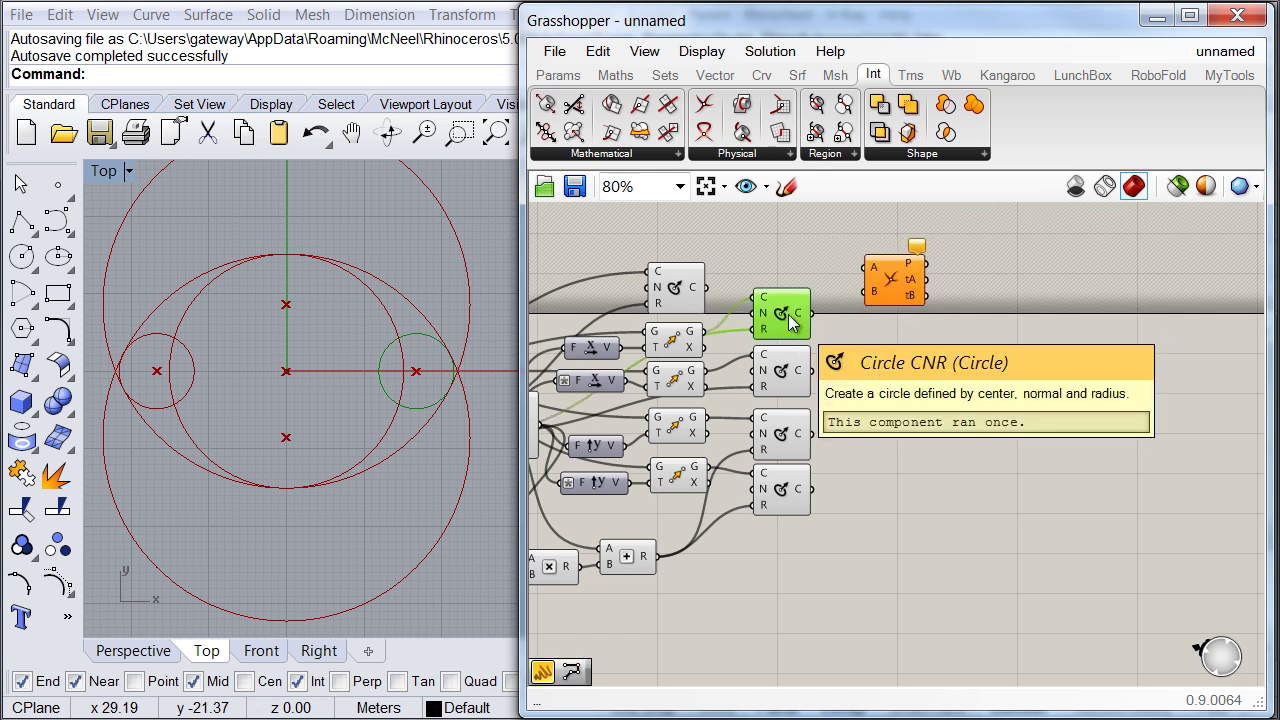
click(788, 440)
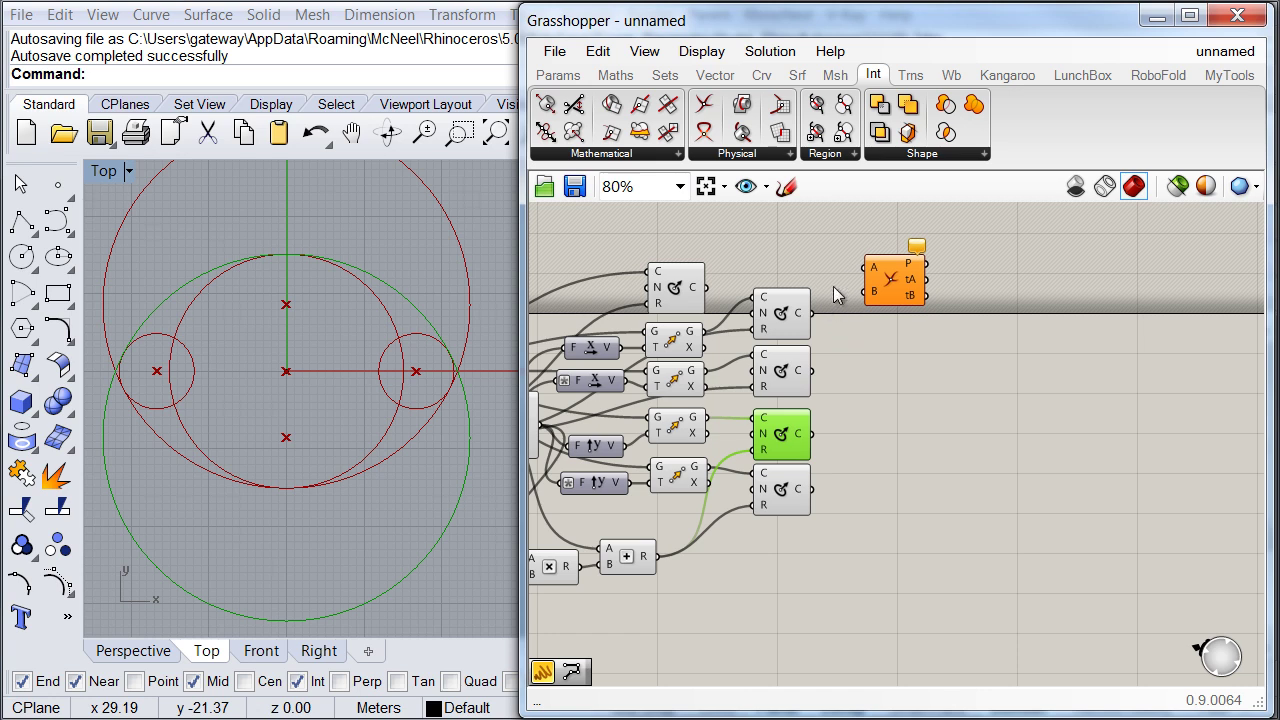
drag(866, 293, 819, 425)
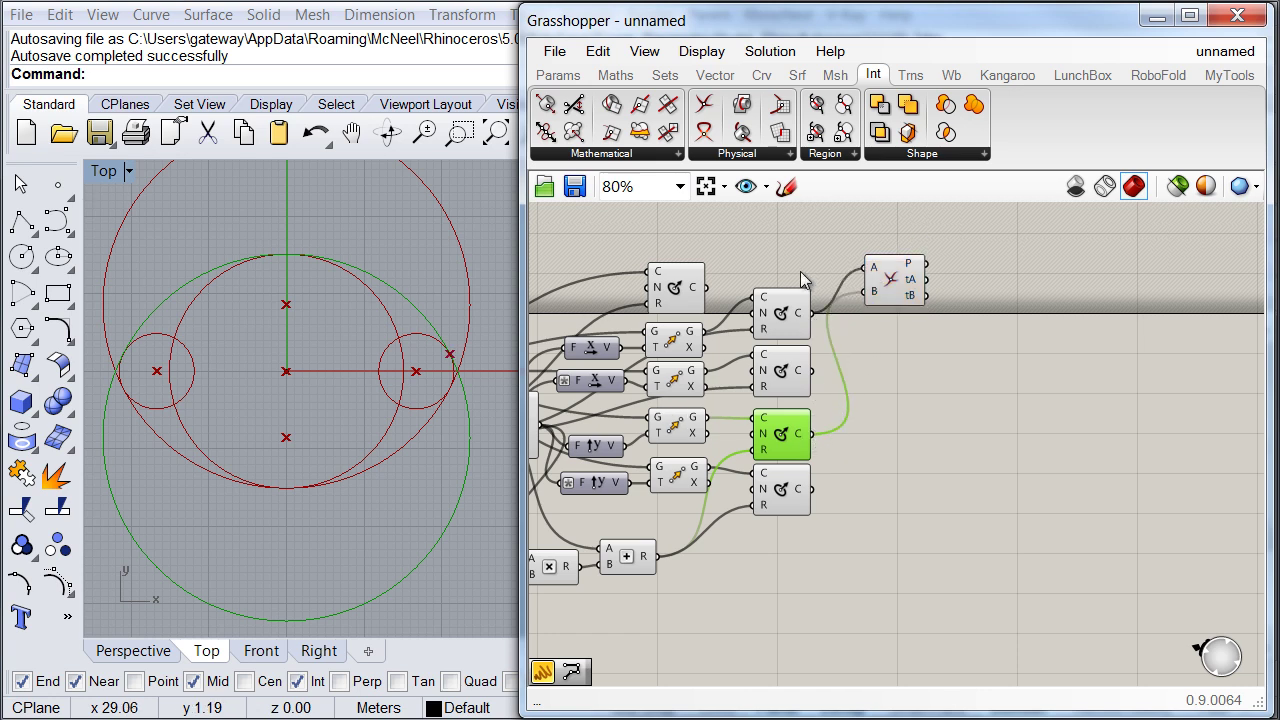
click(884, 282)
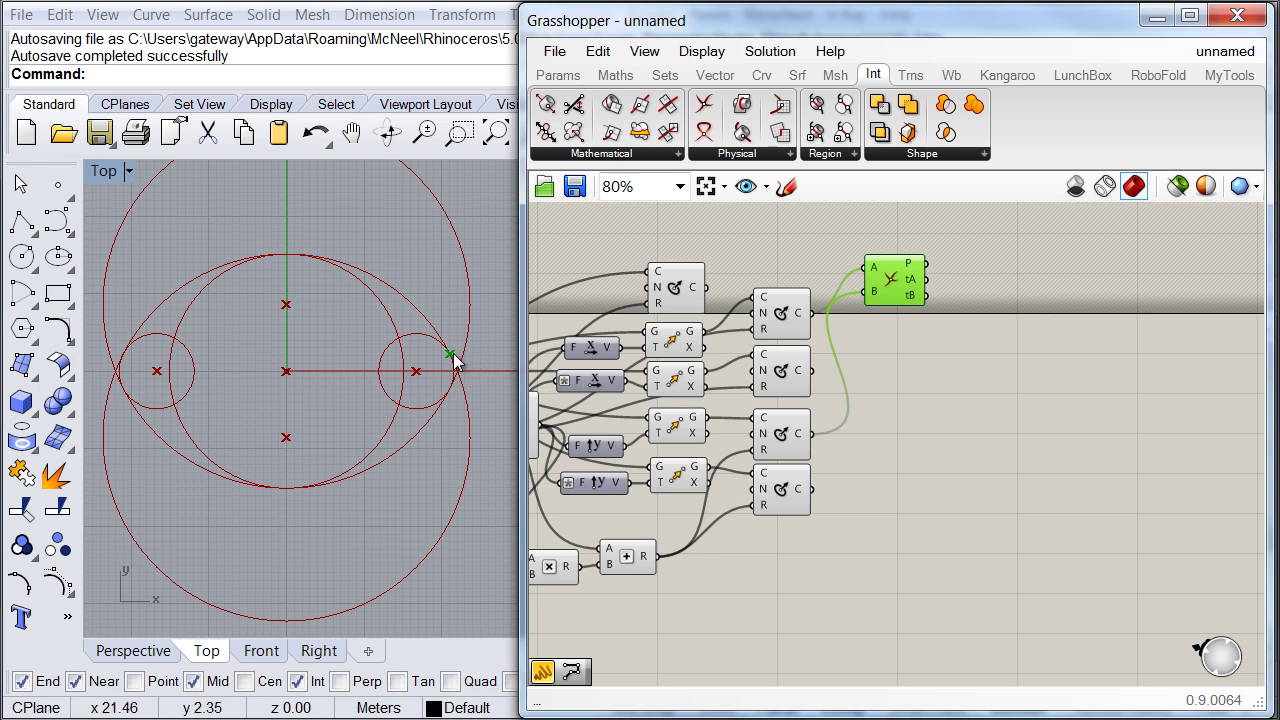
drag(893, 292, 895, 316)
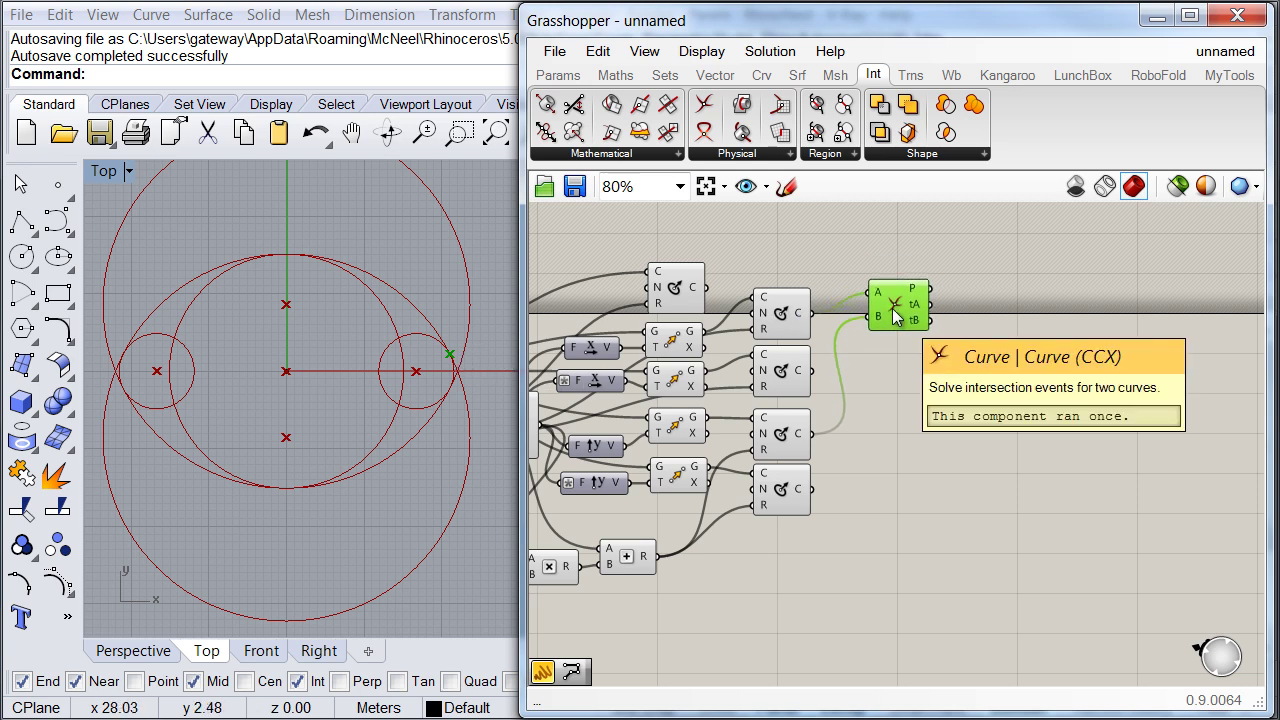
Step: Duplicate the intersection component and wire a copy with the second and third circles
alt+drag(895, 316, 816, 490)
drag(910, 383, 903, 365)
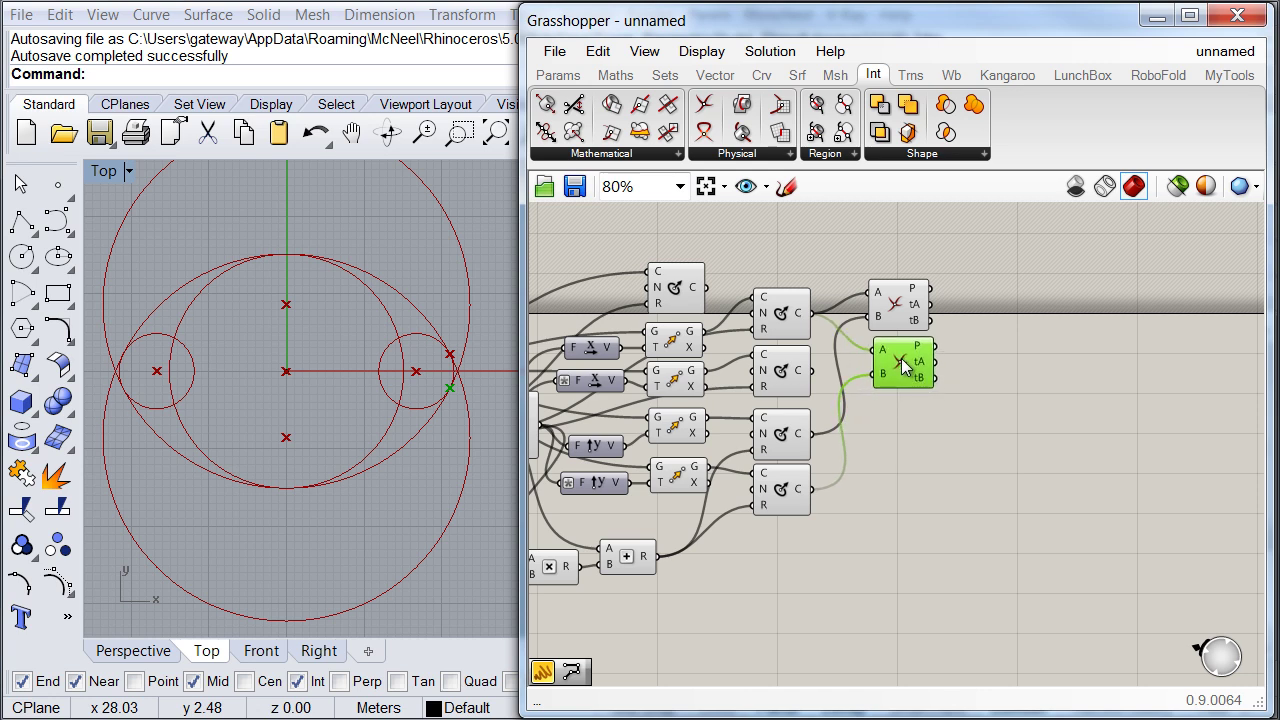
key(ctrl+v)
drag(877, 420, 812, 371)
drag(876, 448, 813, 434)
Step: Make a fourth intersection copy and align all four in a column
click(908, 444)
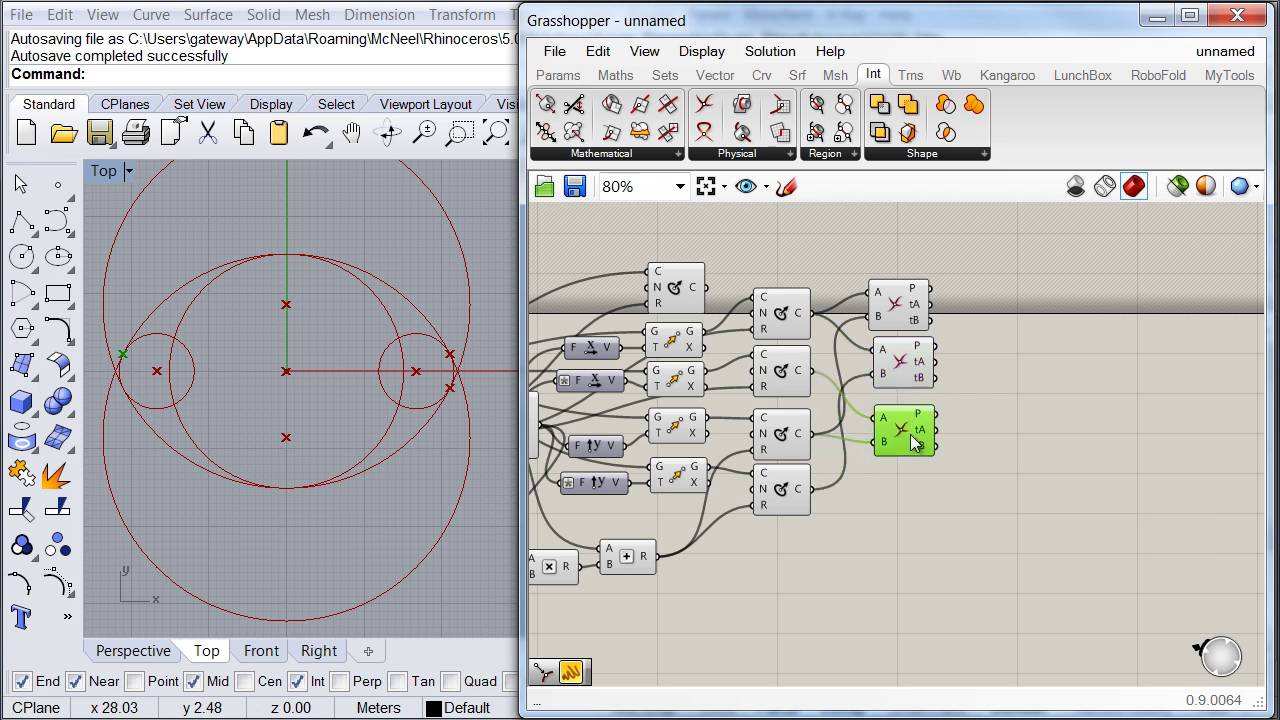
alt+drag(913, 444, 880, 254)
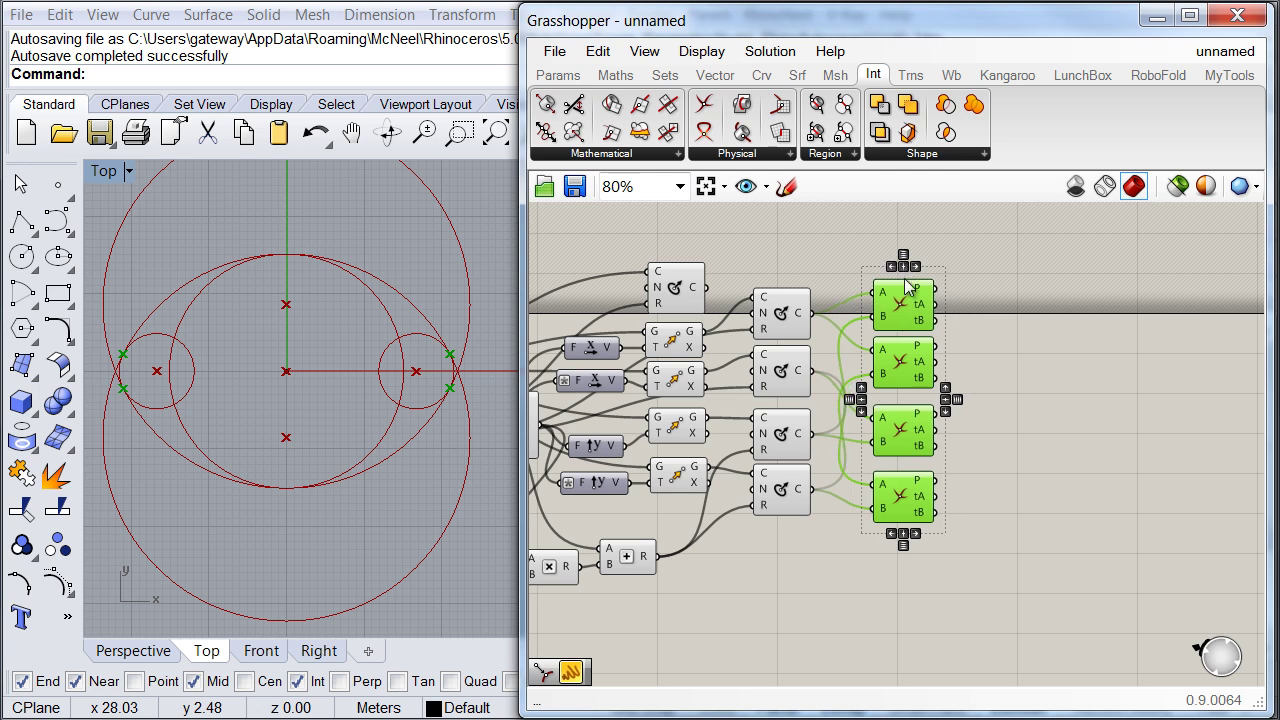
click(891, 266)
click(956, 387)
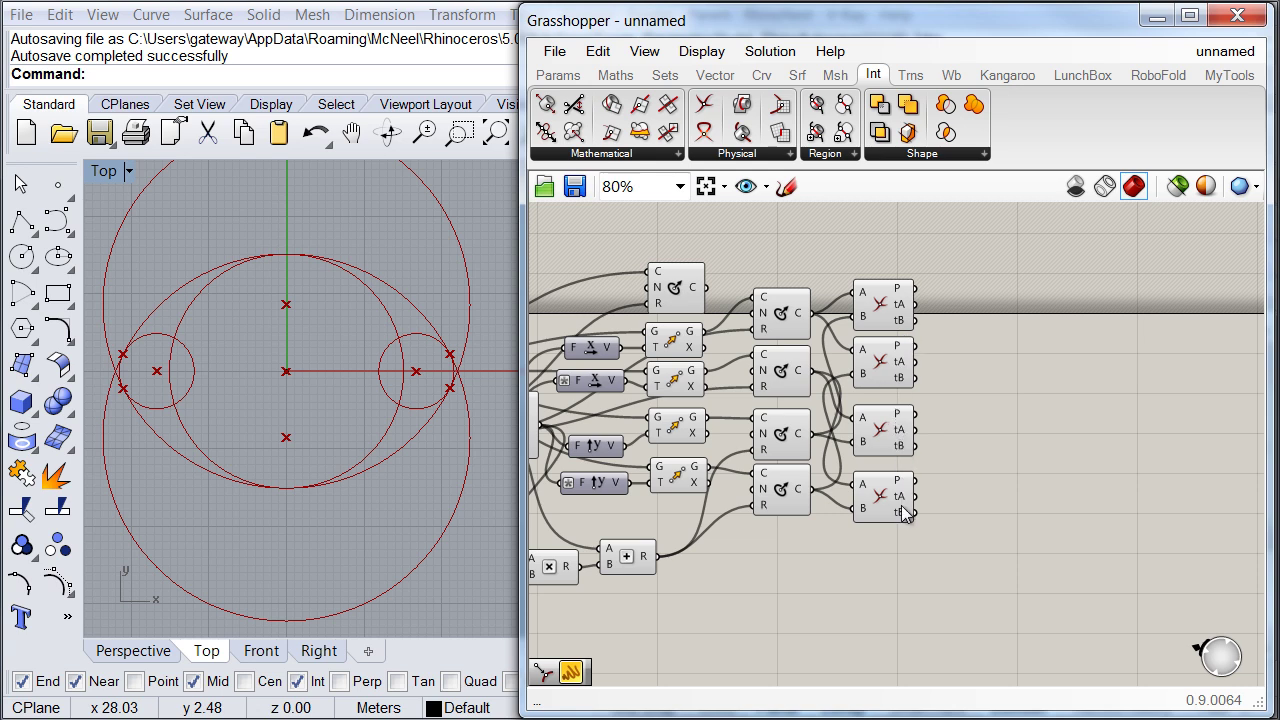
mouse_move(903, 515)
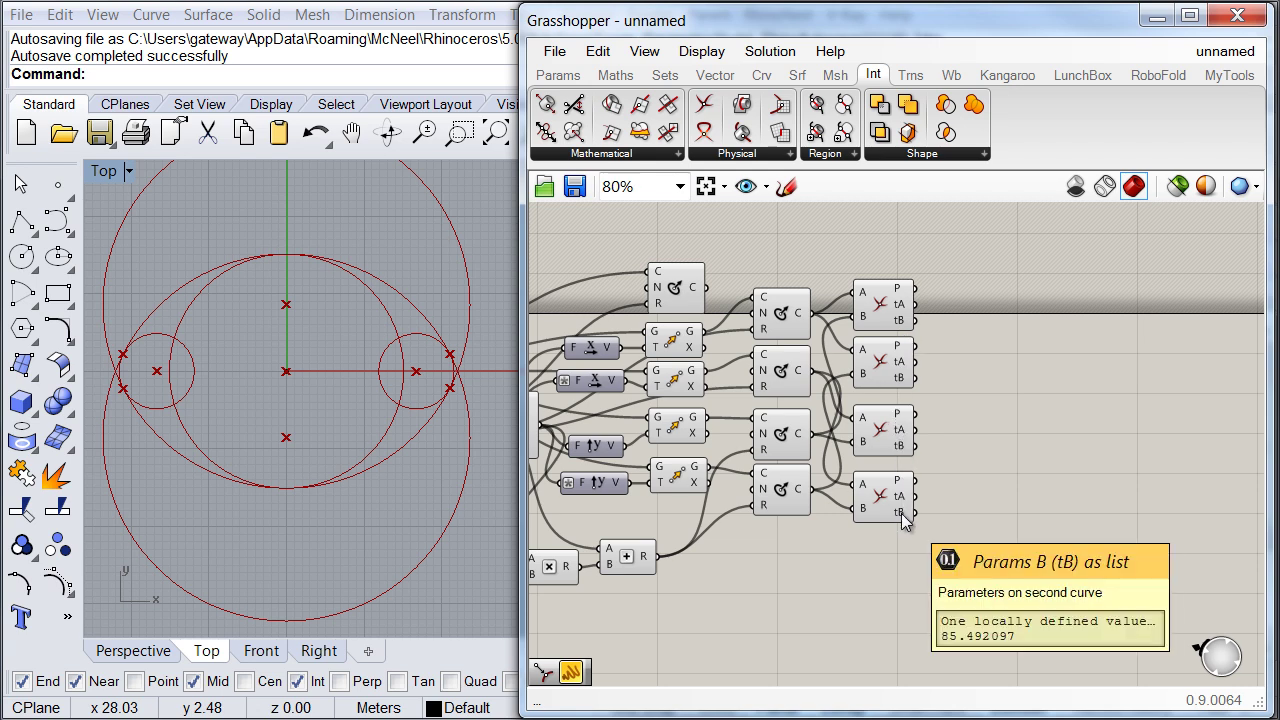
click(761, 77)
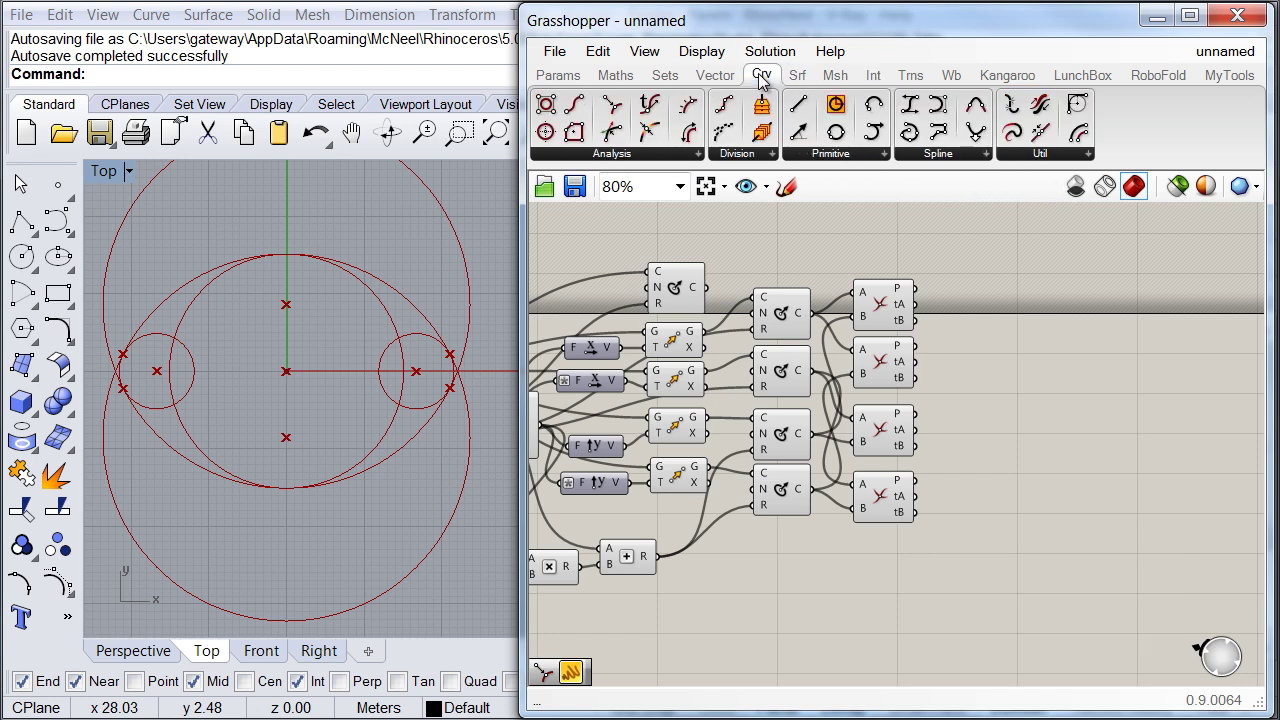
Step: Add a Shatter that splits the top circle at the first two intersections' parameters
click(738, 158)
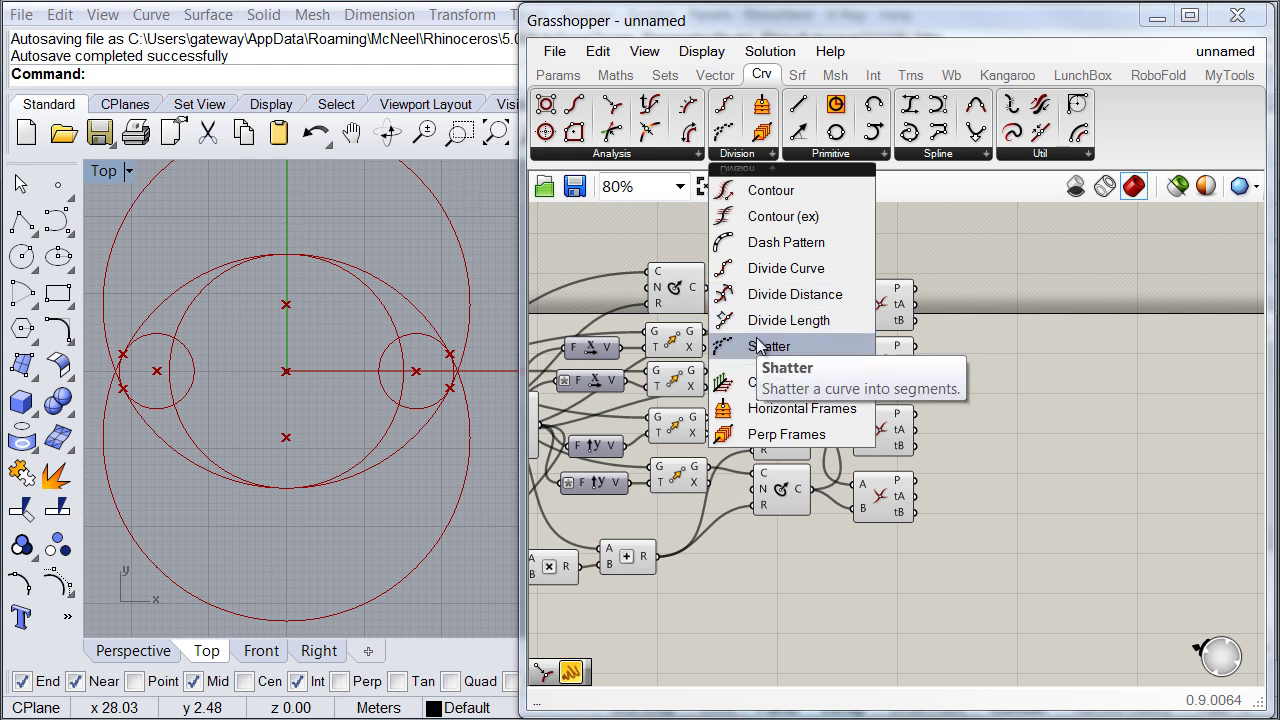
drag(769, 350, 1000, 316)
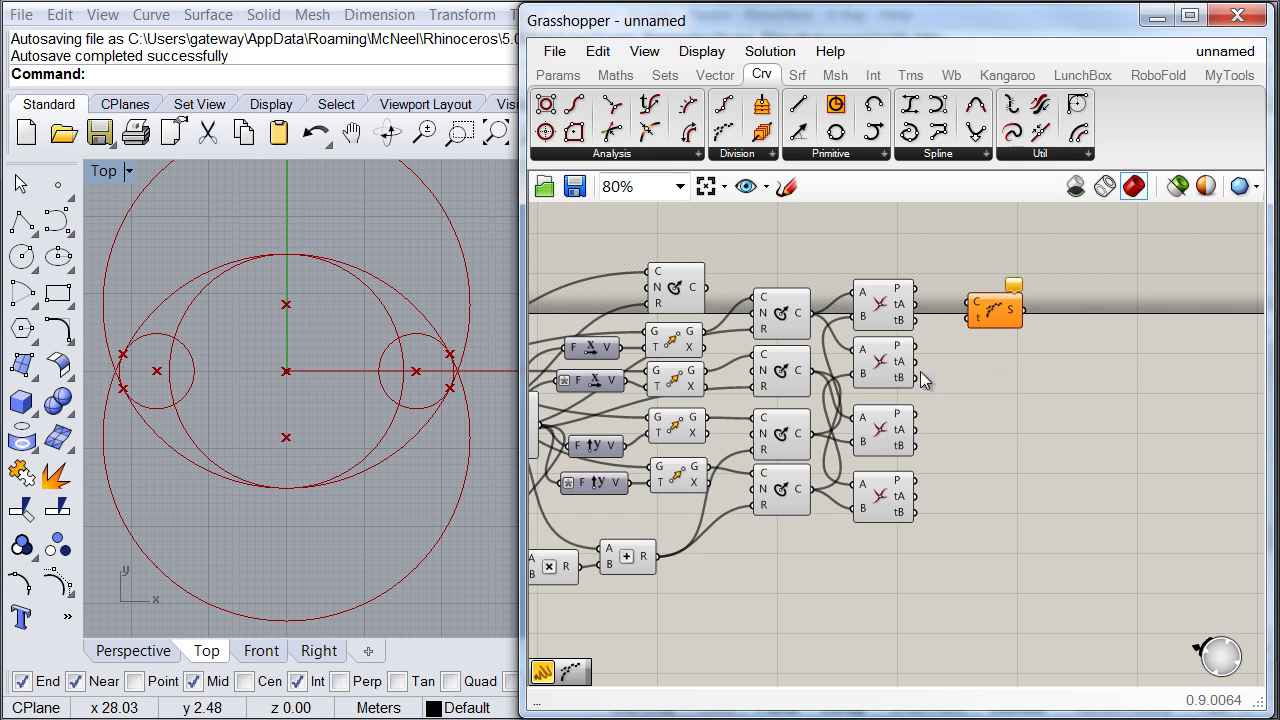
drag(970, 310, 814, 314)
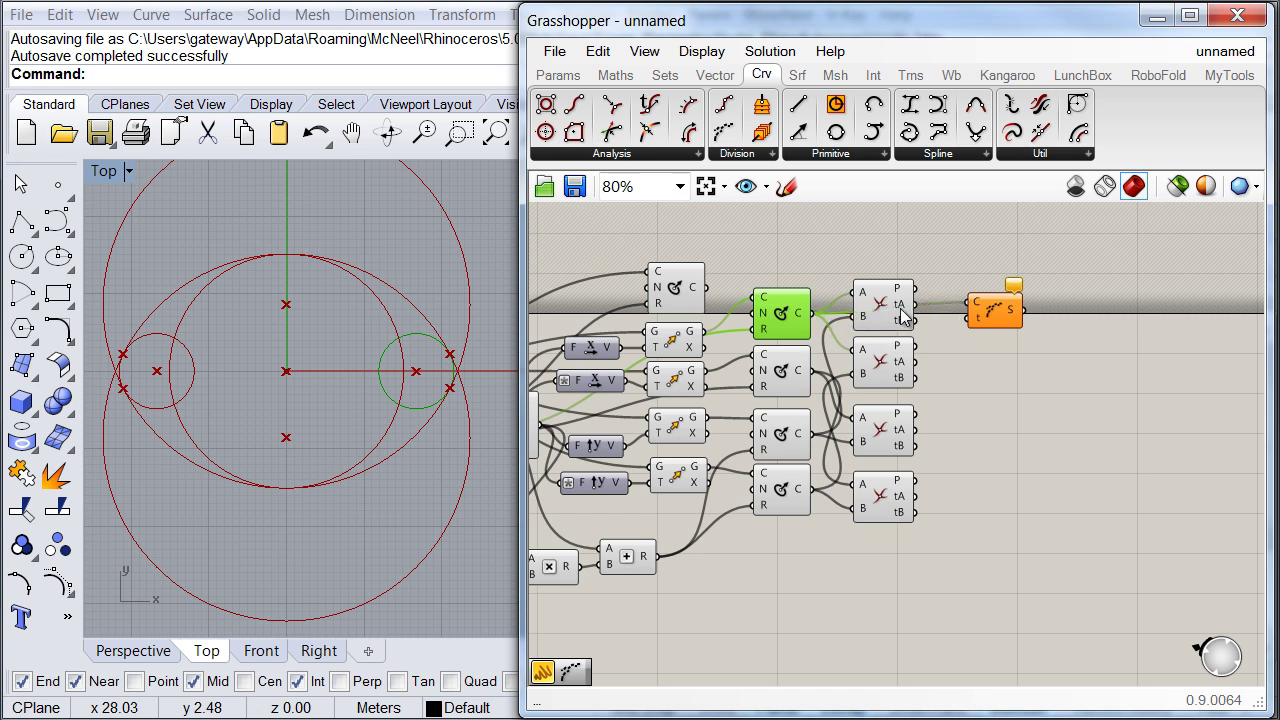
click(888, 308)
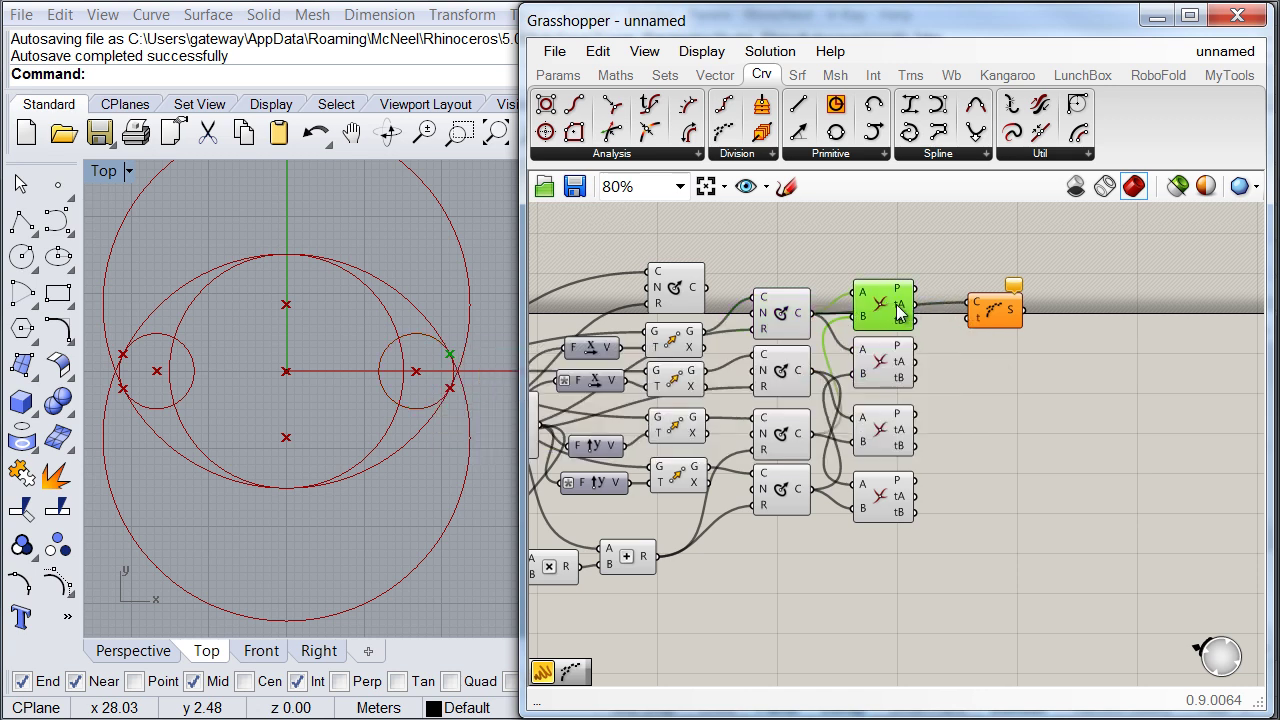
mouse_move(904, 314)
drag(964, 317, 915, 304)
drag(990, 314, 979, 303)
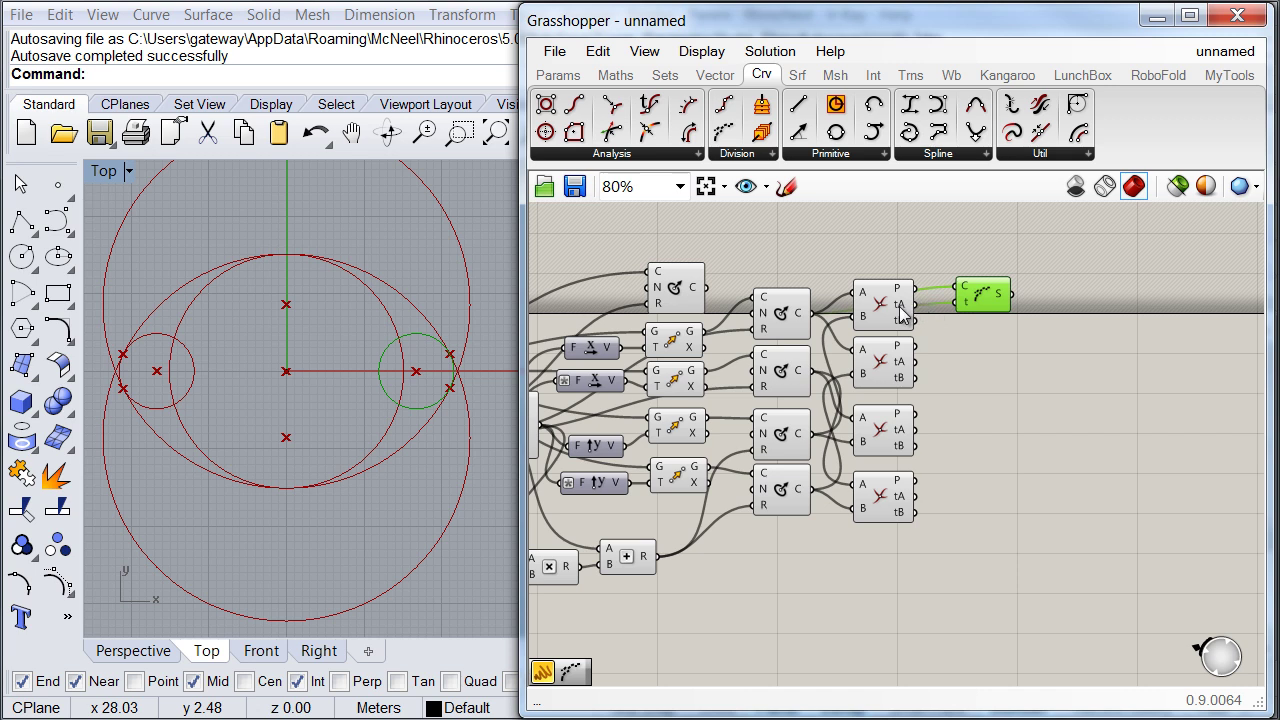
click(903, 370)
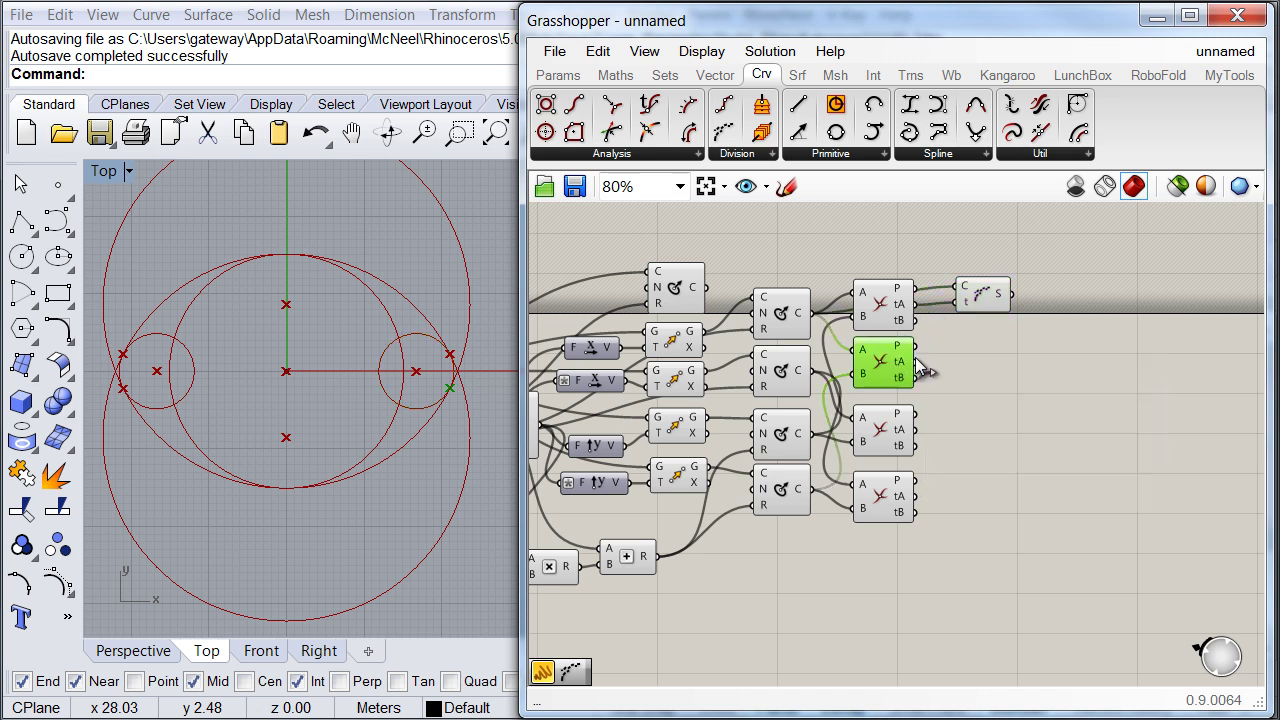
drag(918, 368, 960, 303)
click(983, 302)
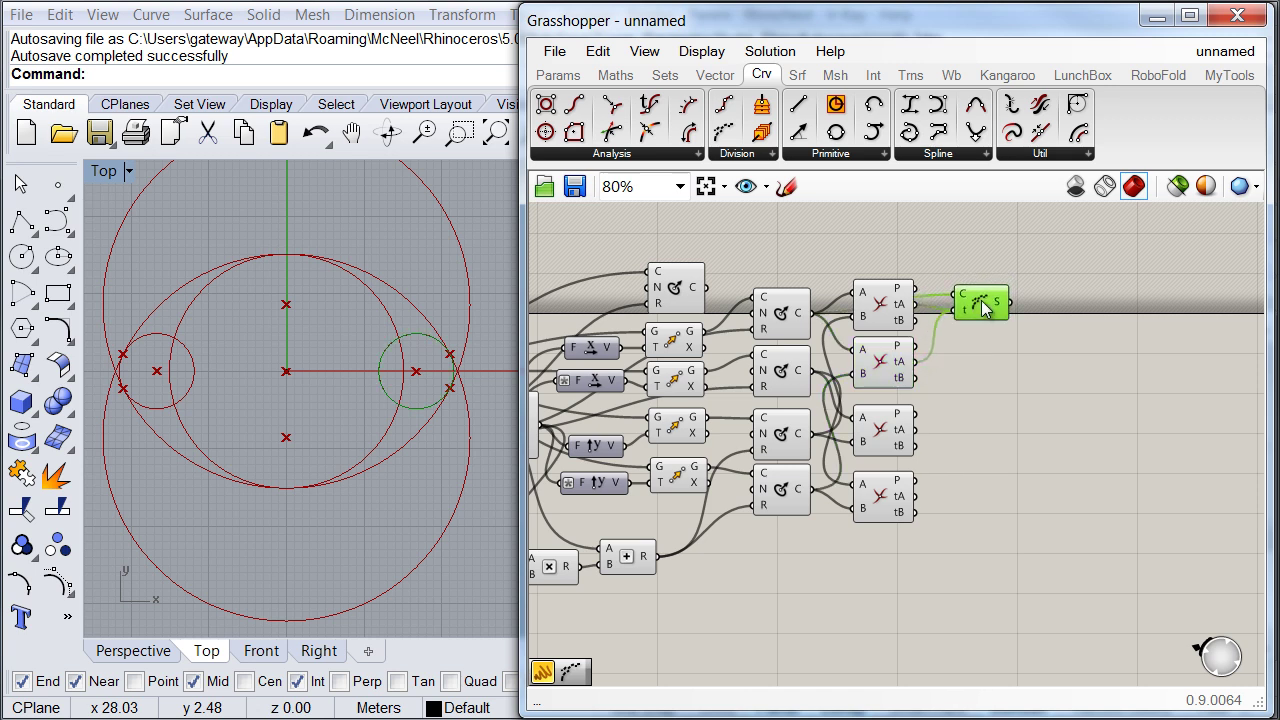
Step: Add a second Shatter cutting the second circle at tA values from two intersections
double_click(972, 379)
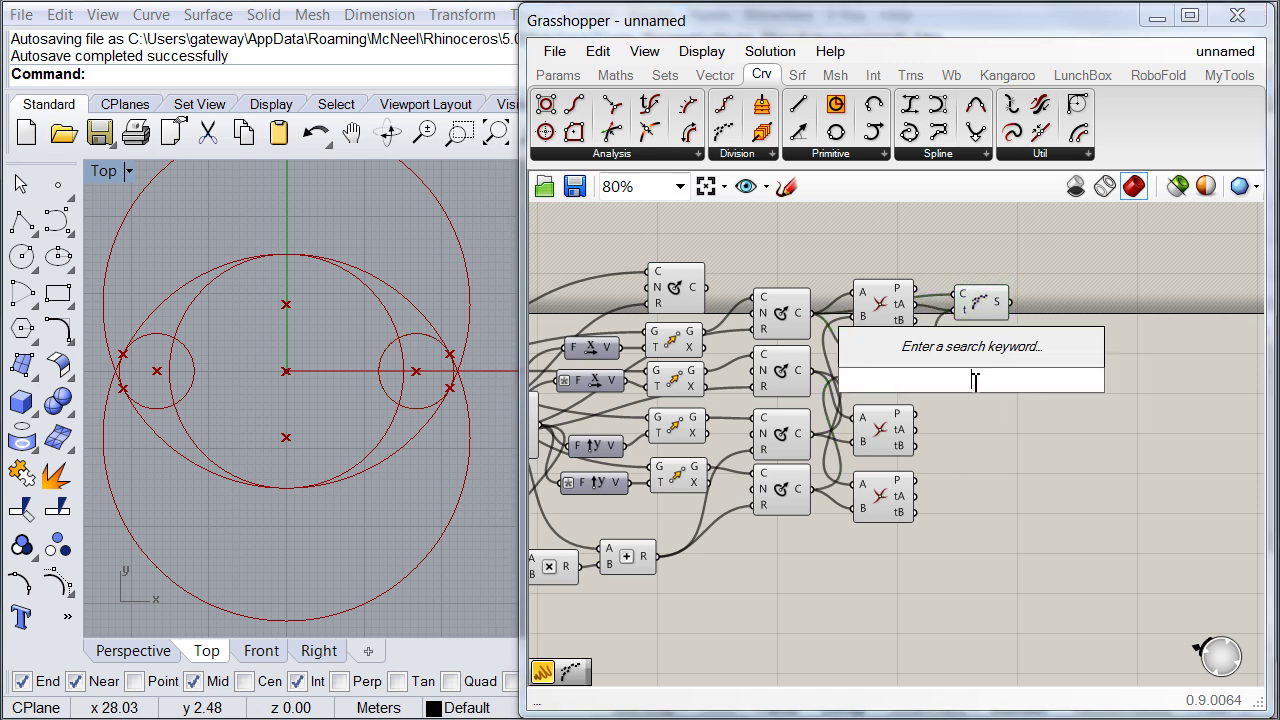
text(Sh)
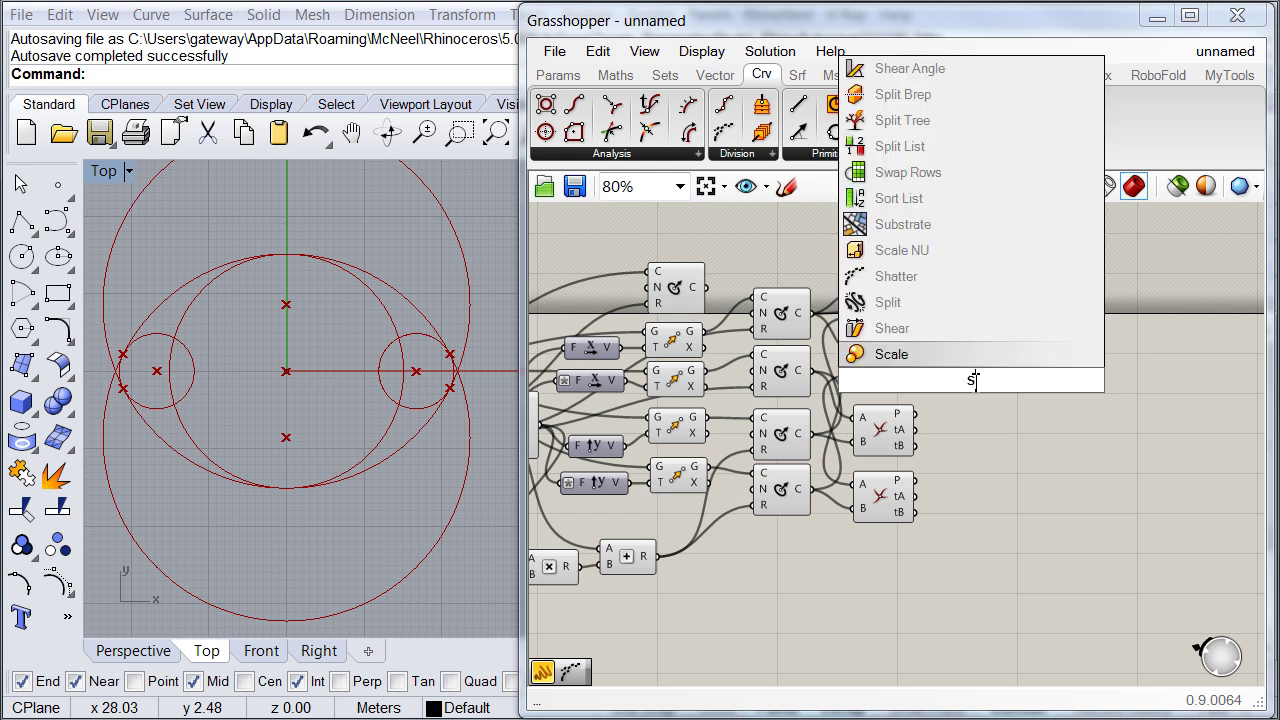
text(atter)
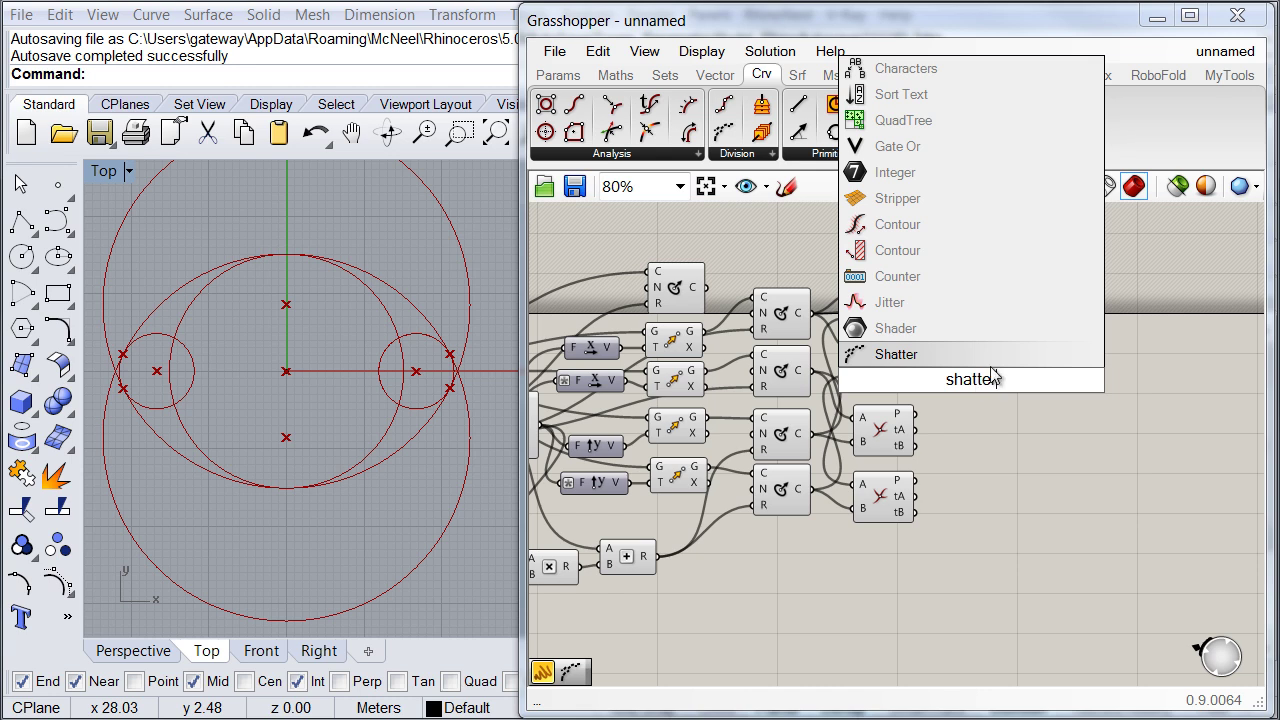
click(895, 354)
click(783, 372)
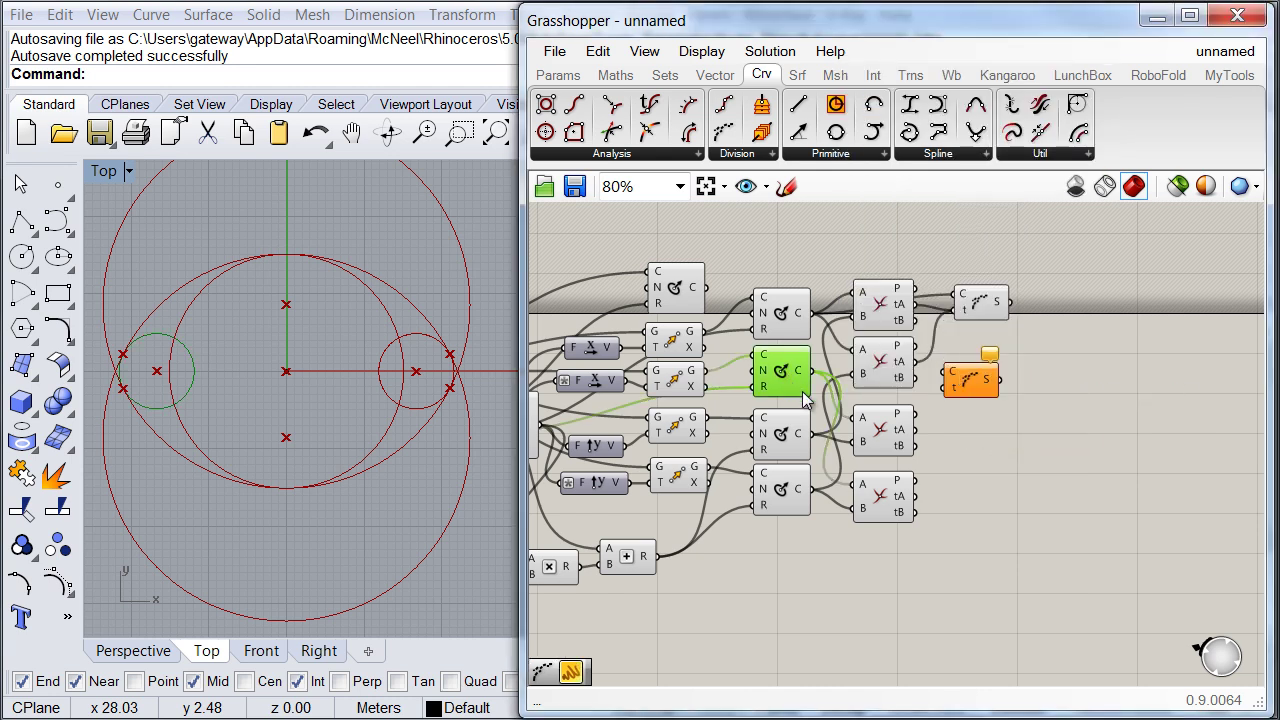
drag(950, 372, 812, 371)
click(968, 390)
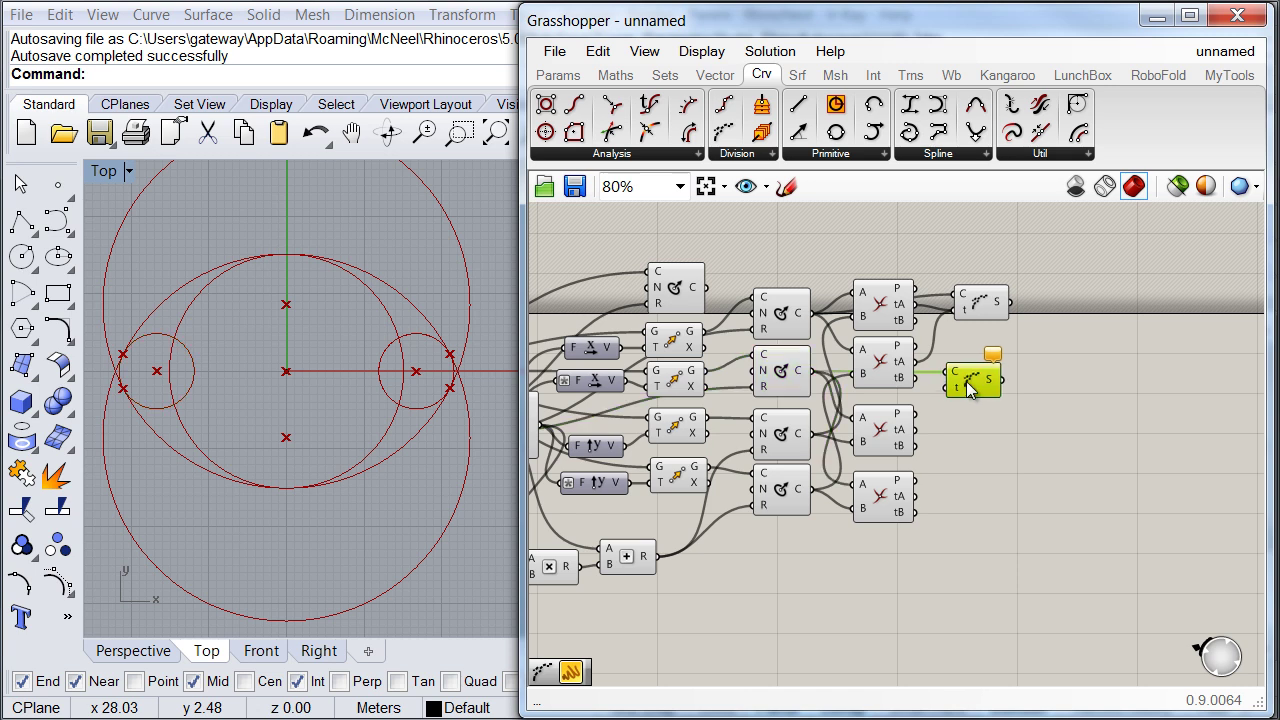
click(895, 438)
drag(916, 431, 955, 388)
click(903, 508)
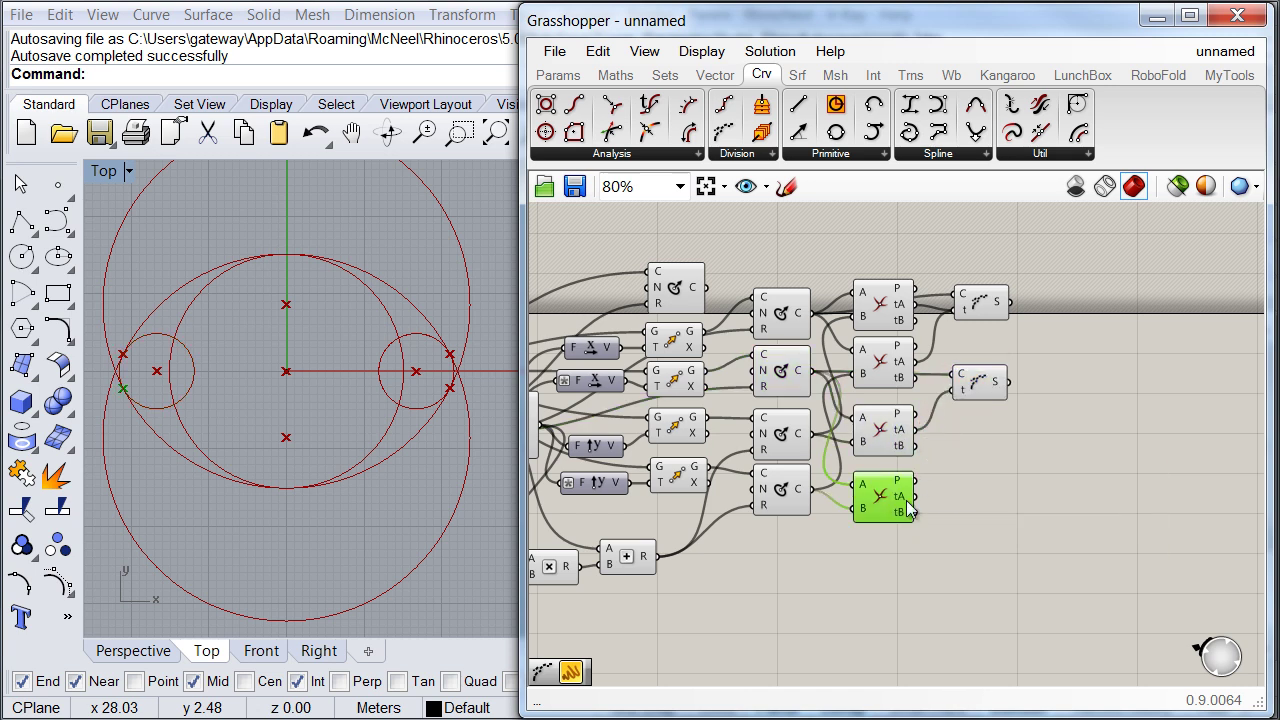
drag(910, 498, 982, 370)
click(960, 420)
Step: Add a third Shatter wired with tB parameters from the top and third intersections
click(793, 443)
click(787, 505)
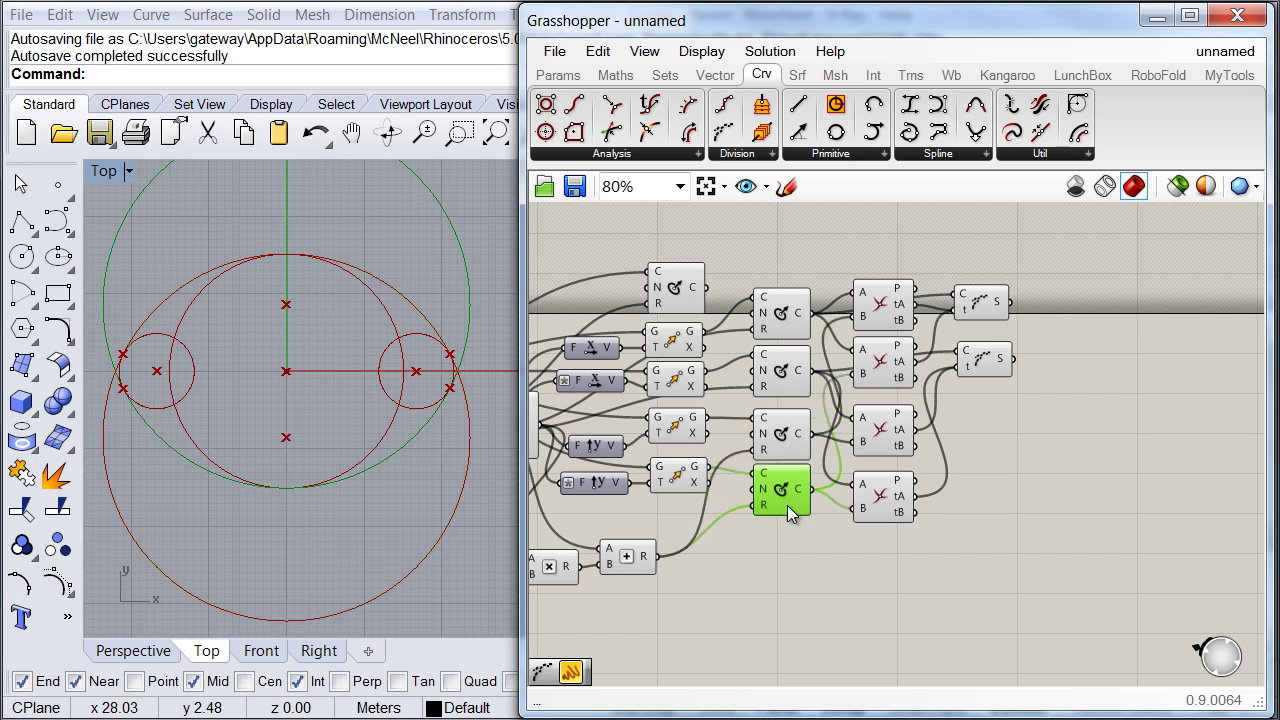
double_click(990, 457)
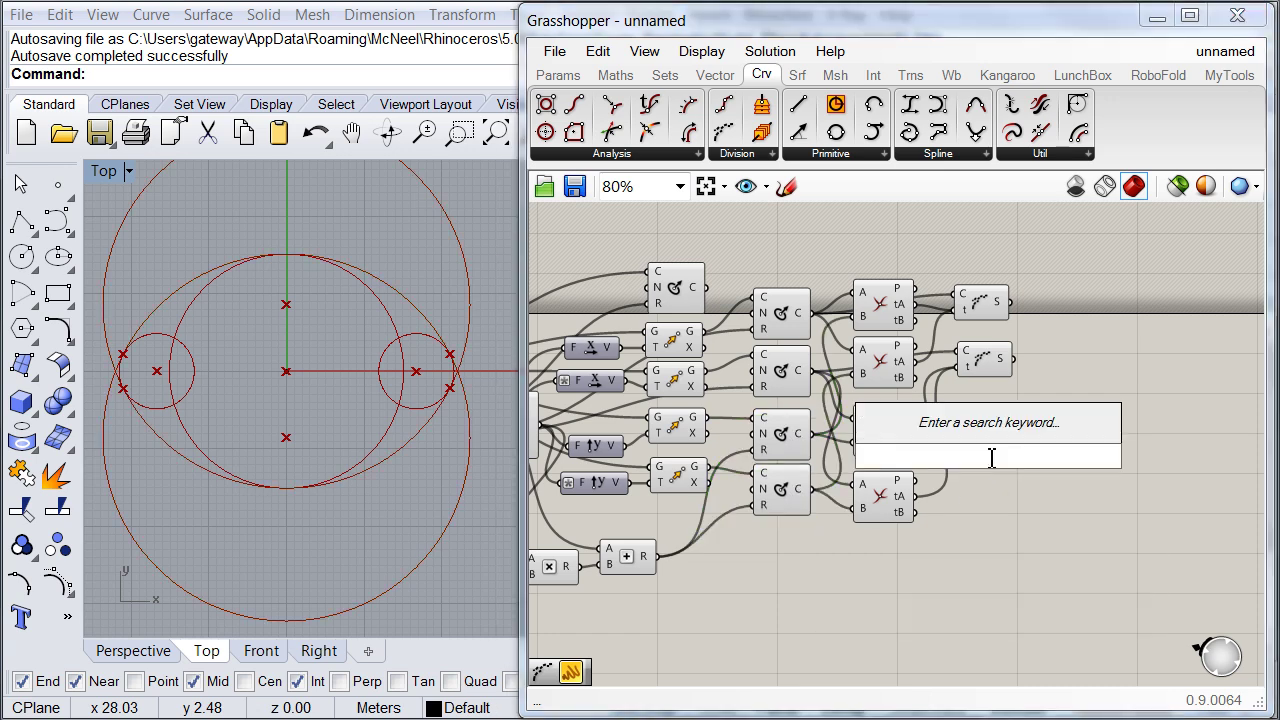
text(sh)
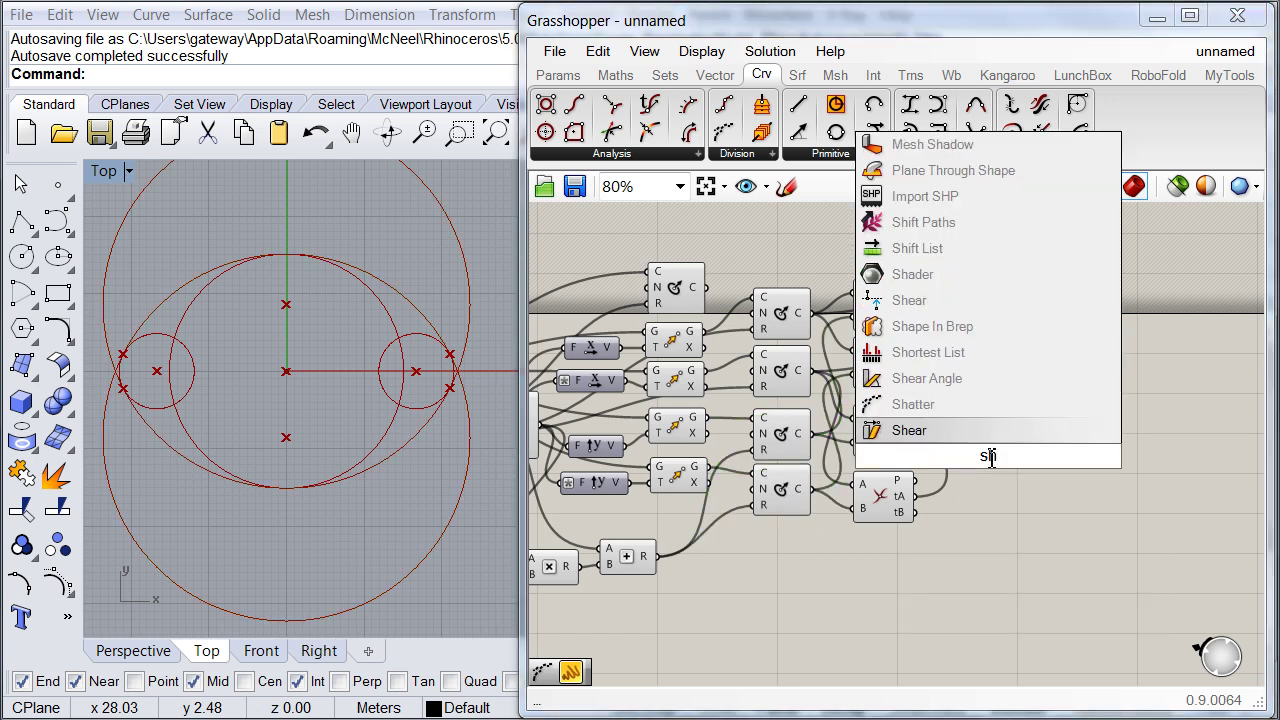
text(ater)
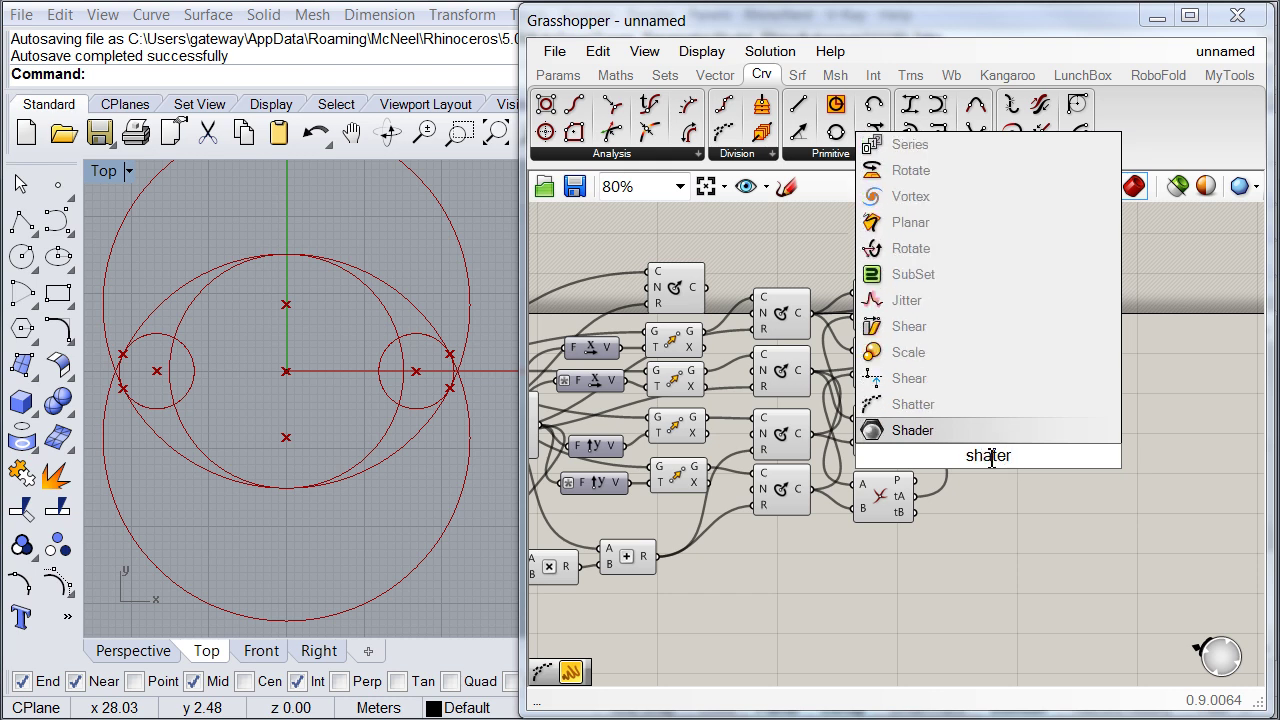
key(Up)
key(Return)
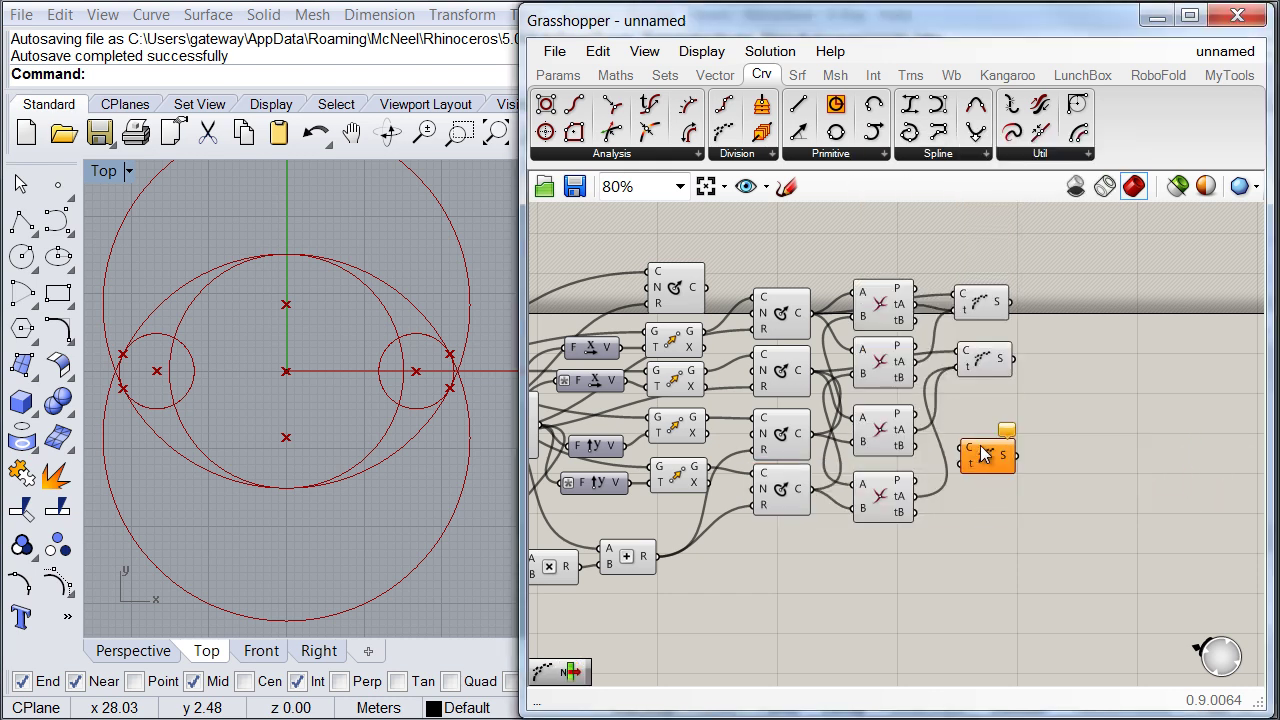
drag(985, 454, 816, 440)
click(884, 321)
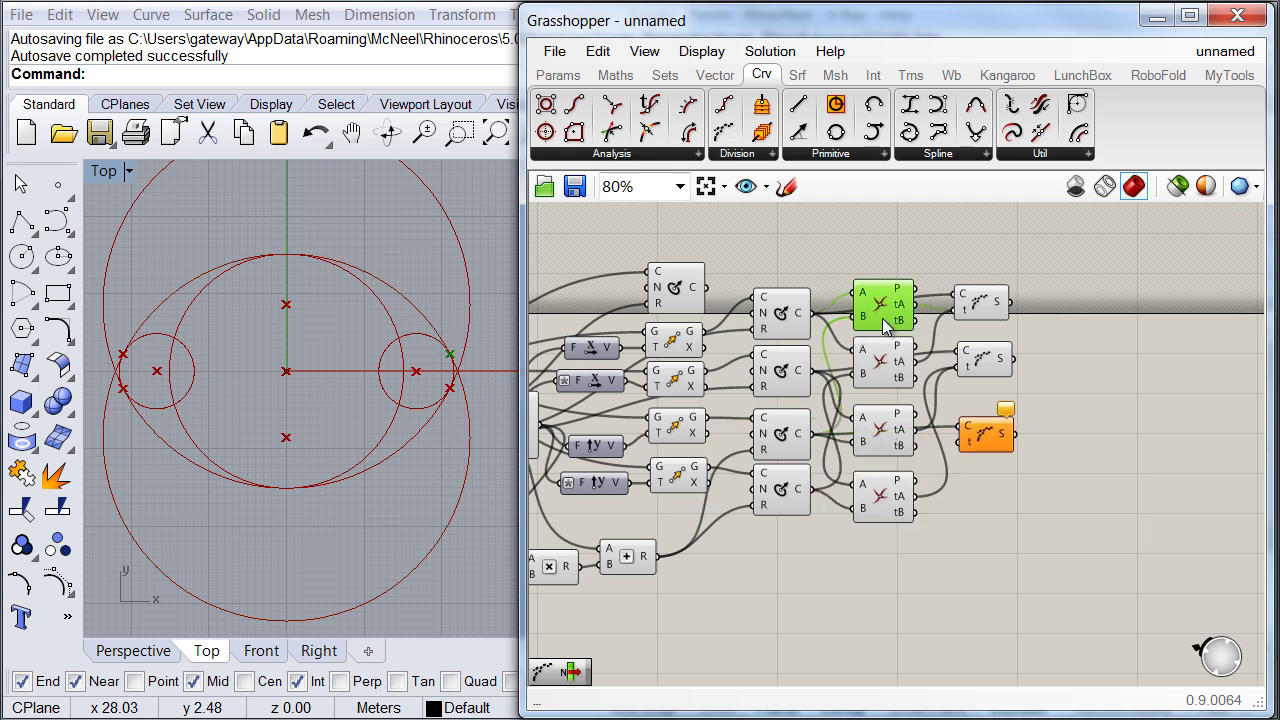
drag(914, 322, 963, 441)
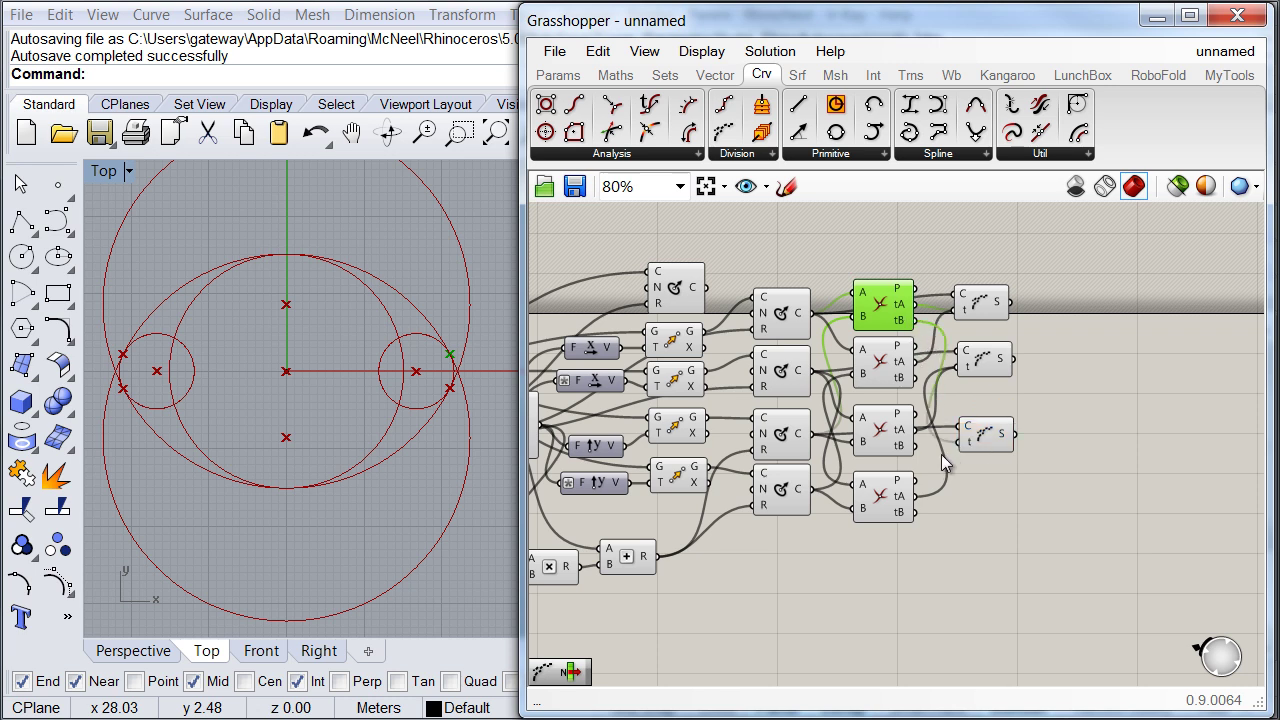
click(882, 440)
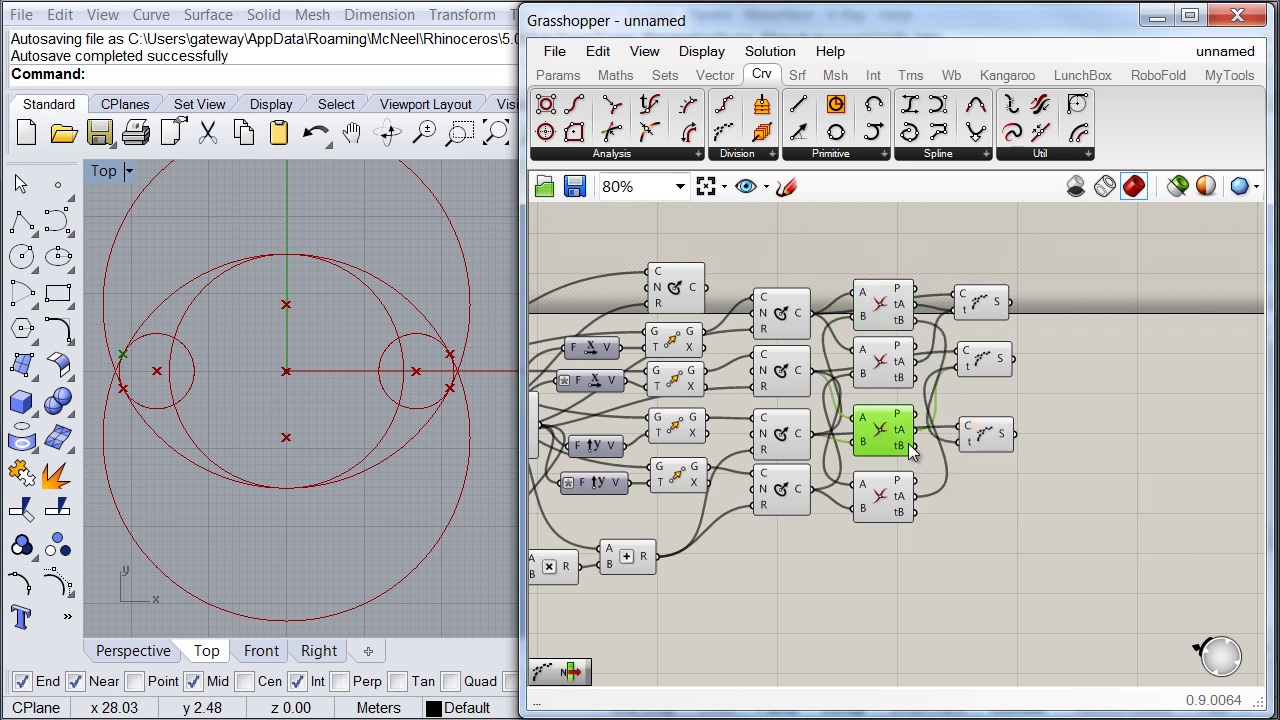
drag(912, 446, 990, 422)
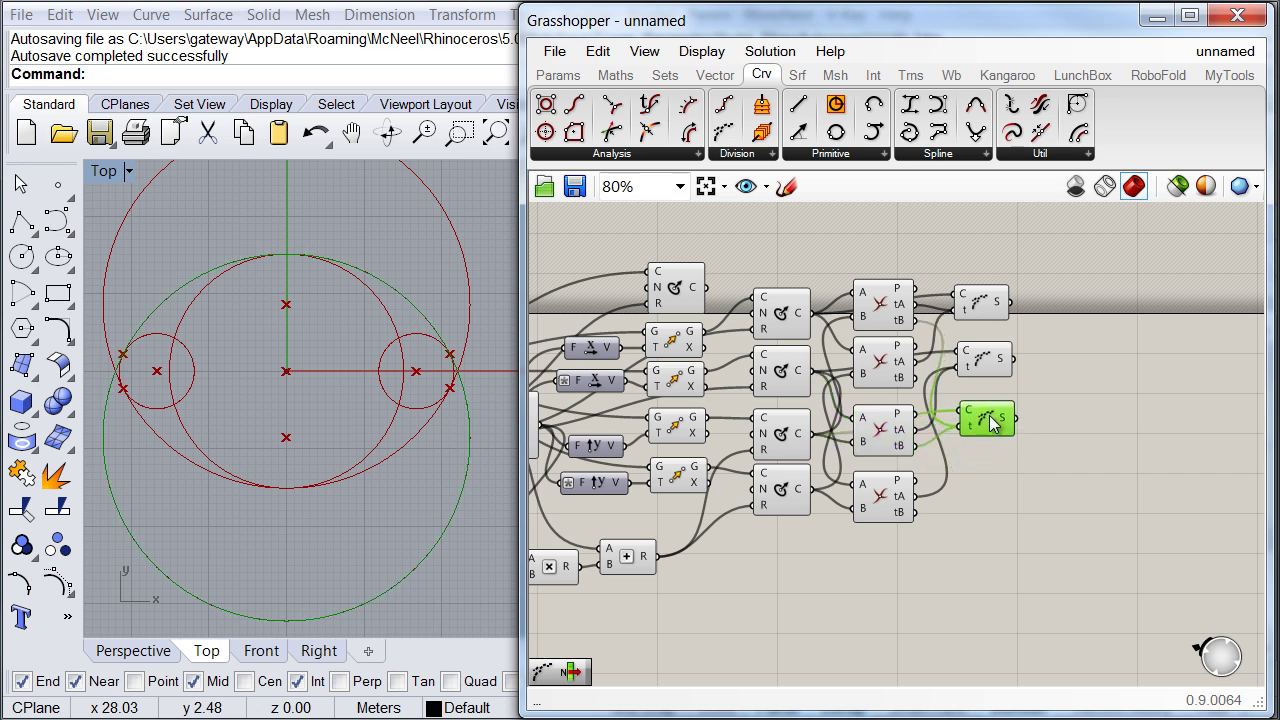
Step: Add a fourth Shatter for the bottom circle with tB from the bottom and second intersections
double_click(980, 495)
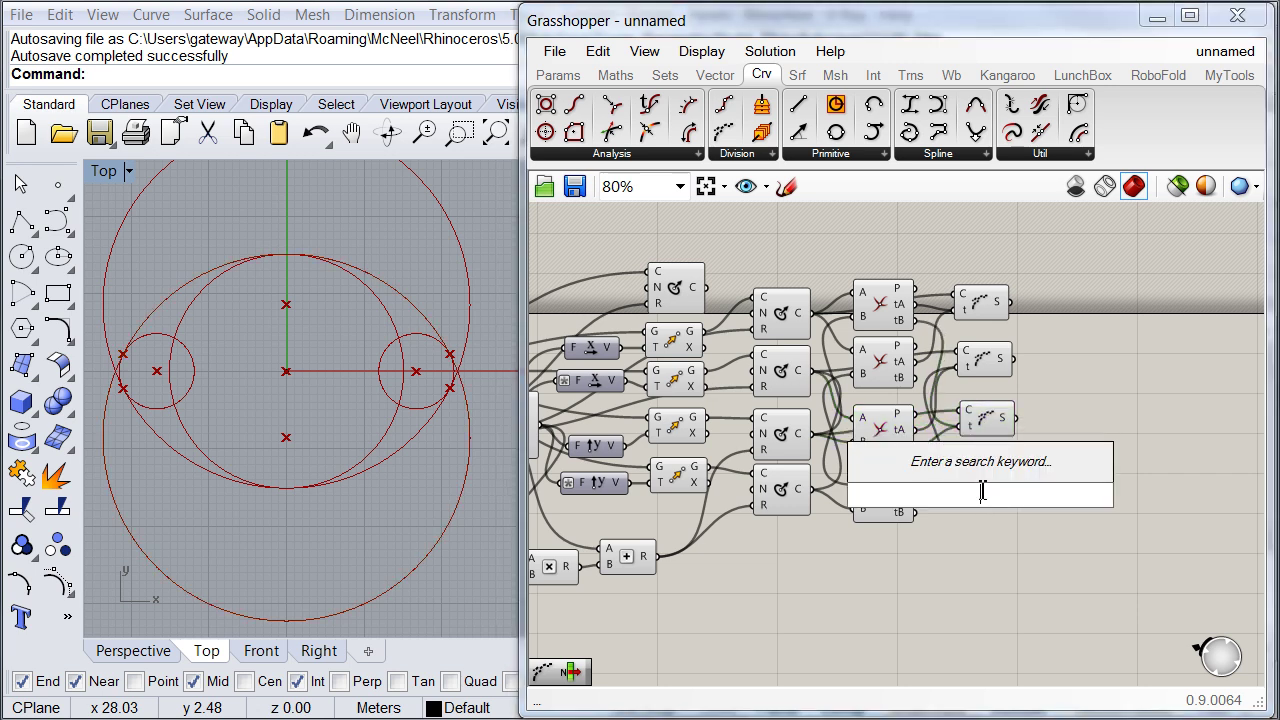
text(sha)
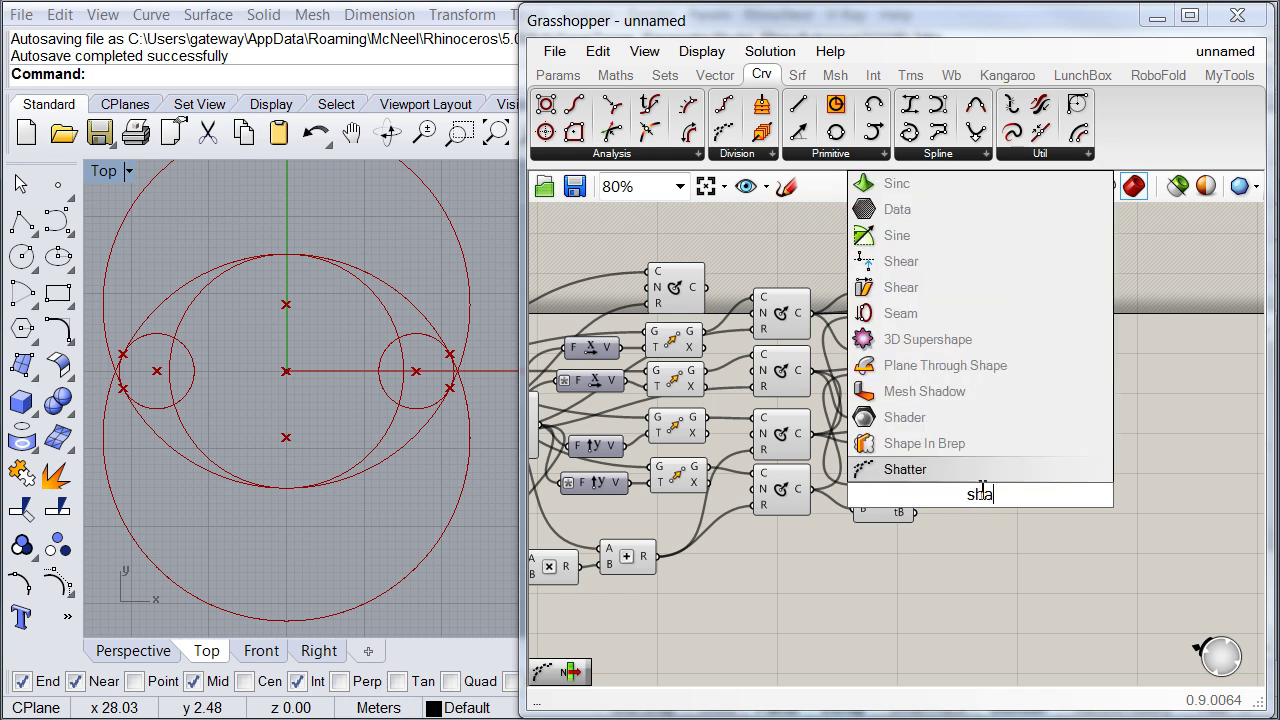
text(tter)
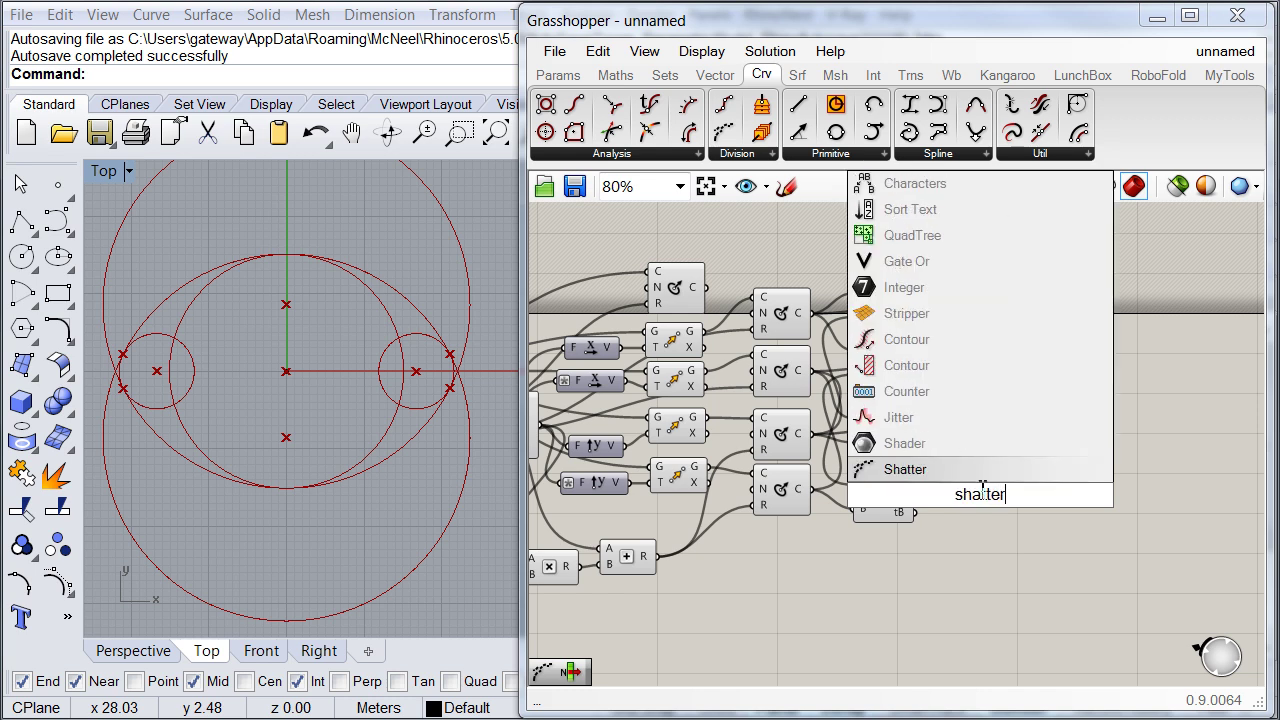
click(916, 469)
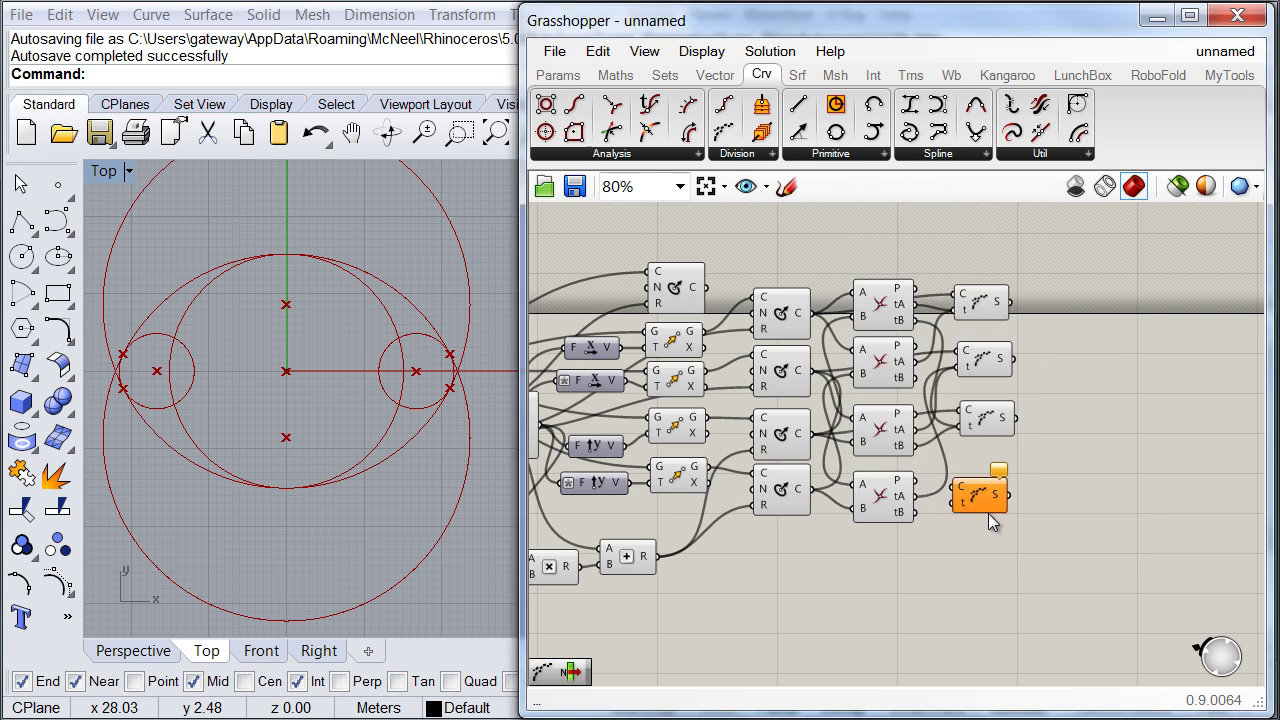
click(800, 502)
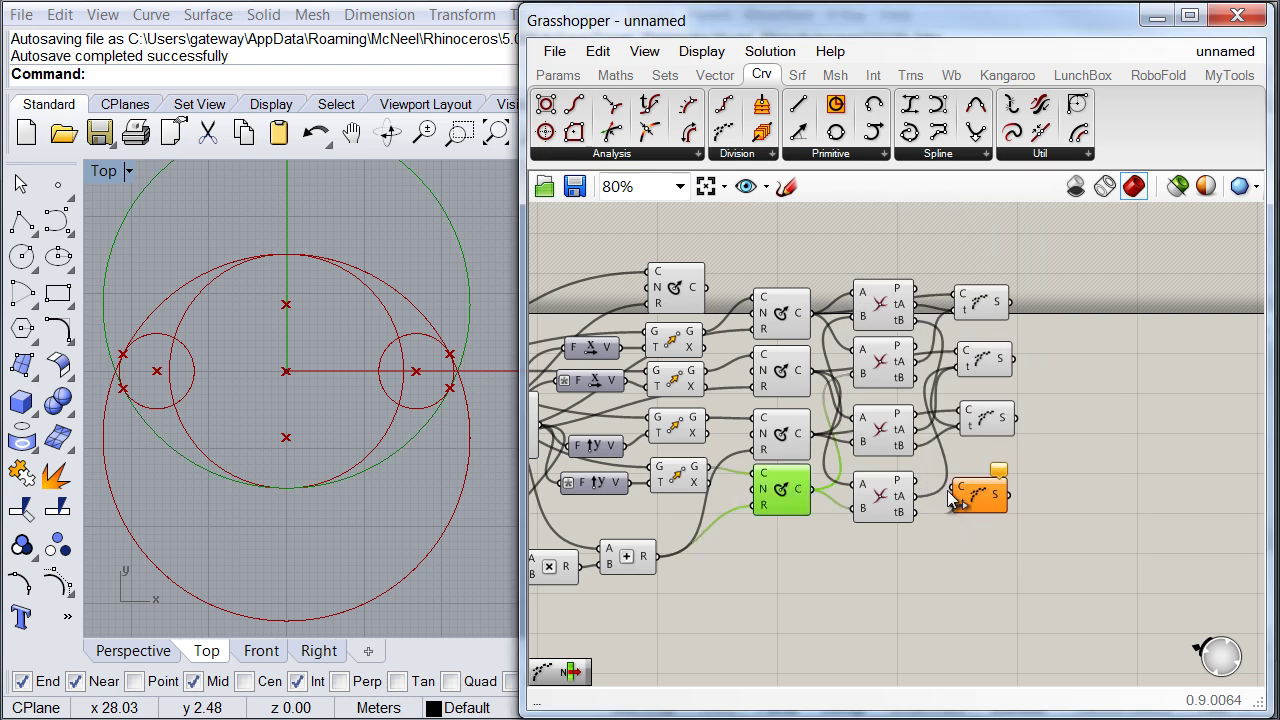
drag(954, 486, 812, 489)
drag(971, 494, 988, 486)
click(888, 505)
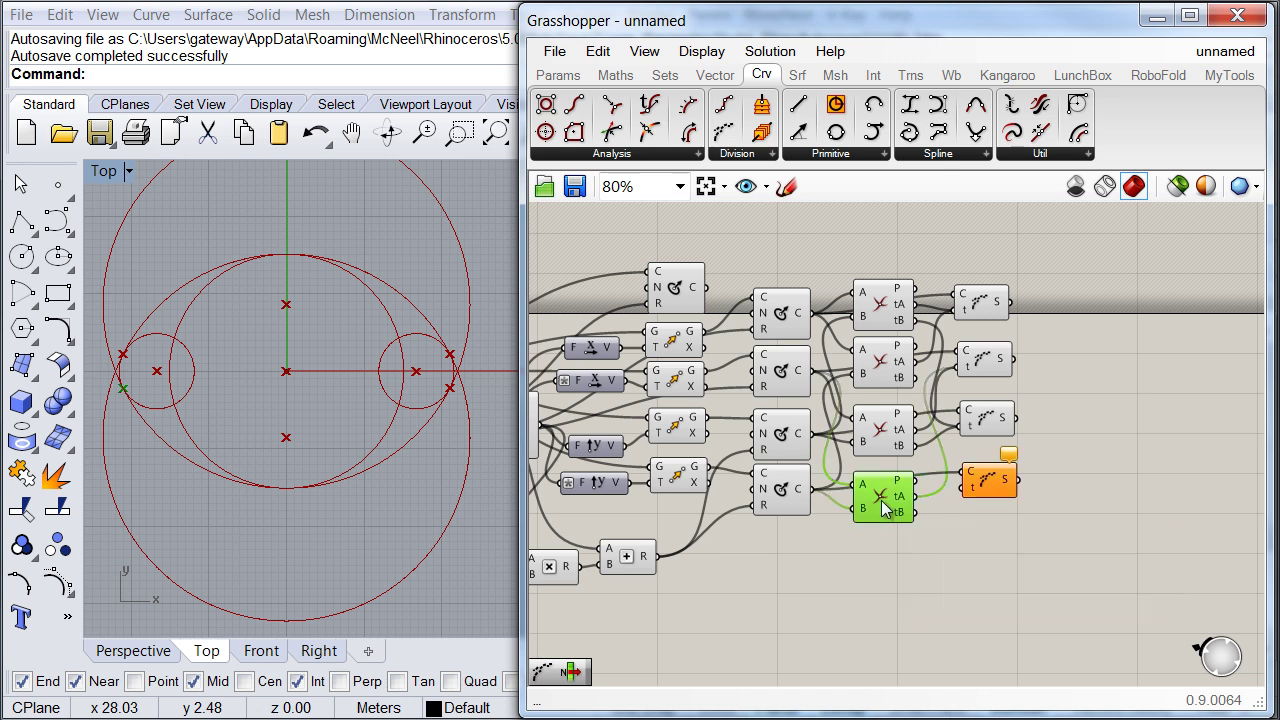
drag(913, 512, 965, 488)
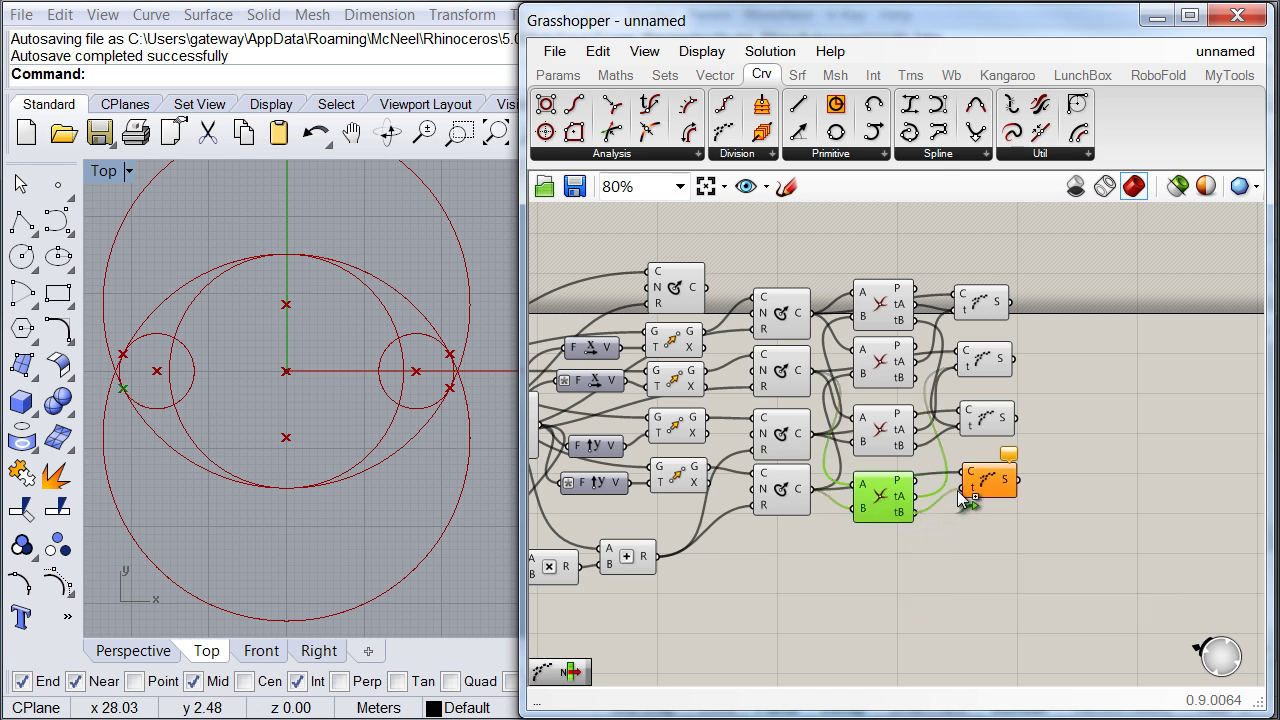
click(899, 442)
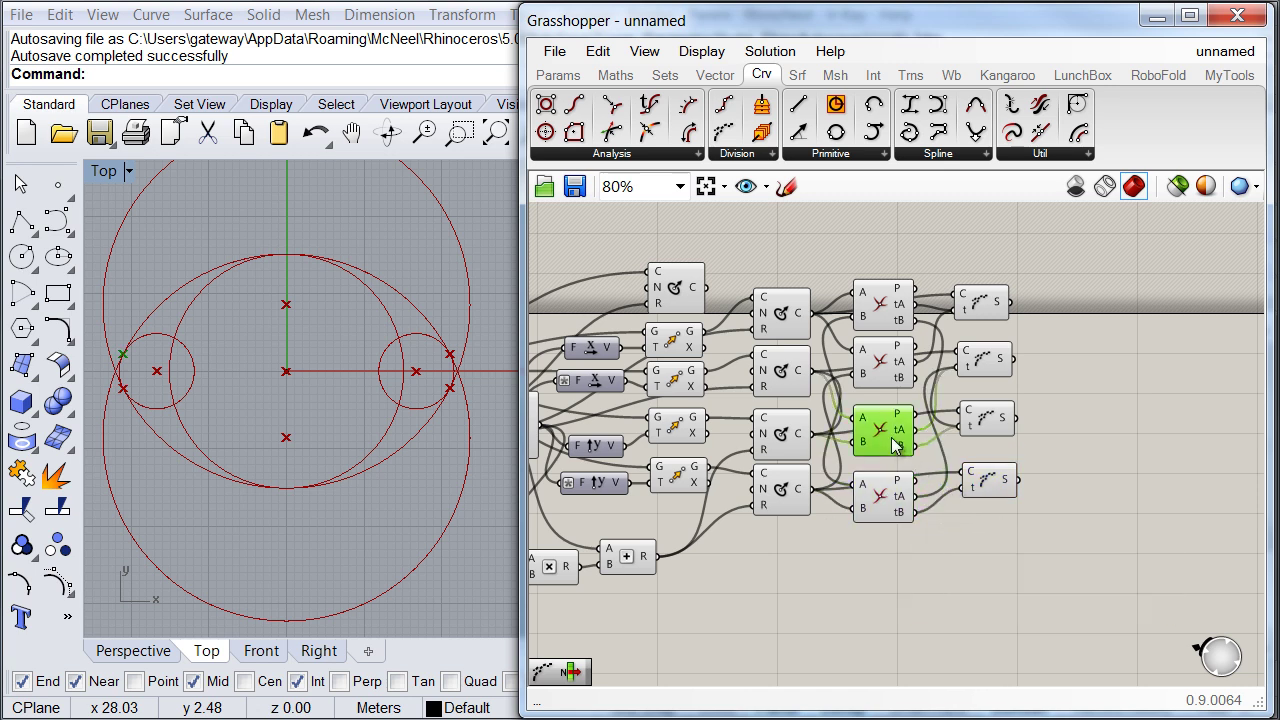
click(884, 373)
drag(913, 377, 966, 487)
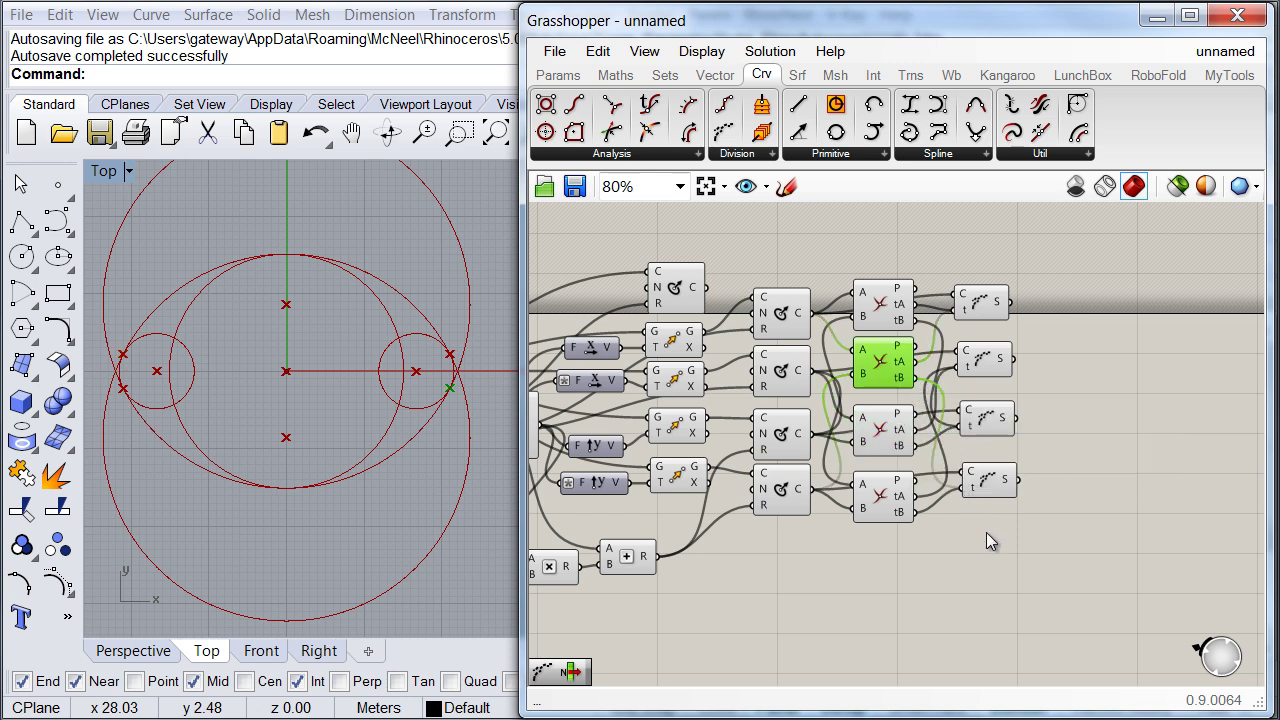
drag(1043, 545, 978, 274)
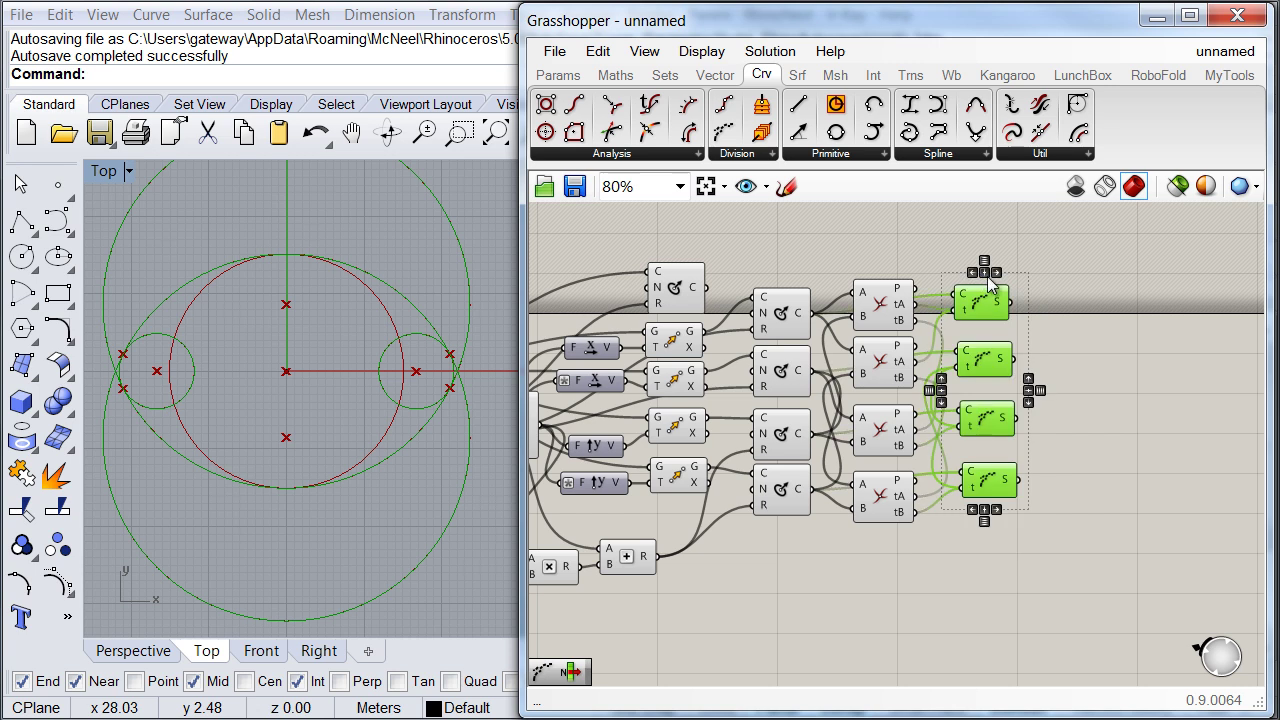
click(1043, 393)
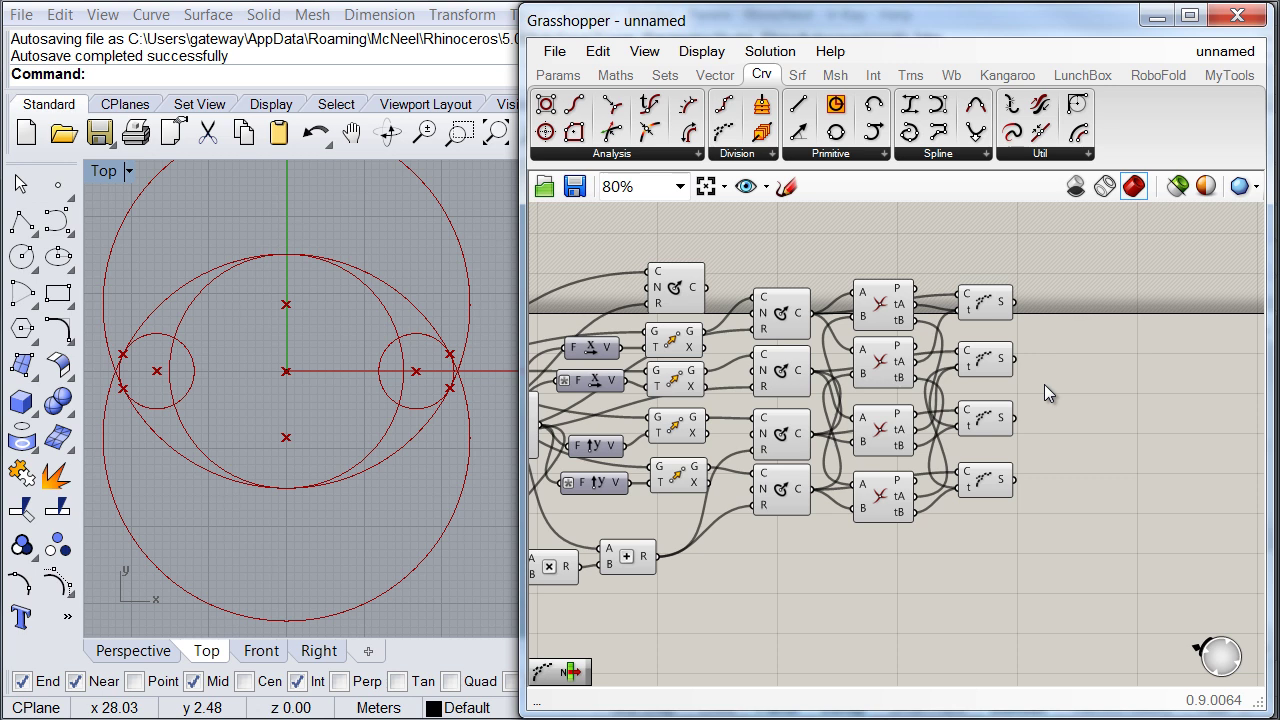
right_drag(1133, 405, 982, 382)
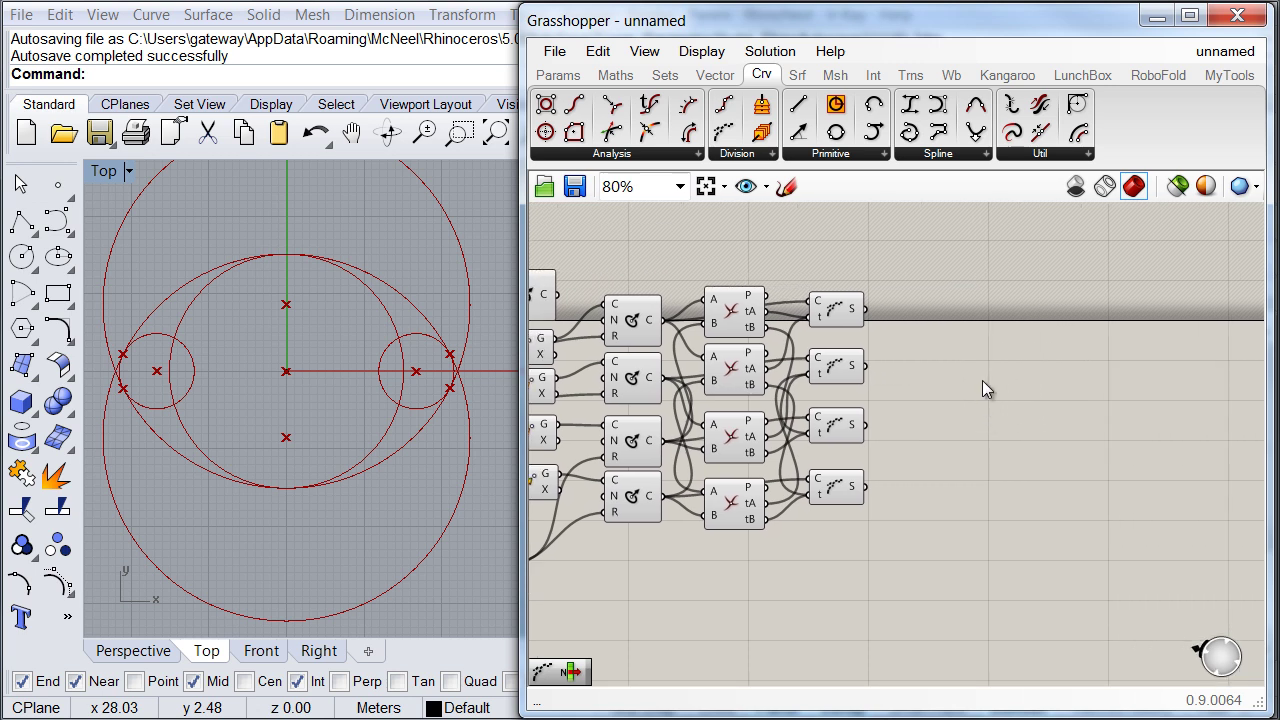
Step: Add a List Item component fed by the first Shatter's segments
double_click(956, 311)
text(it)
key(Up)
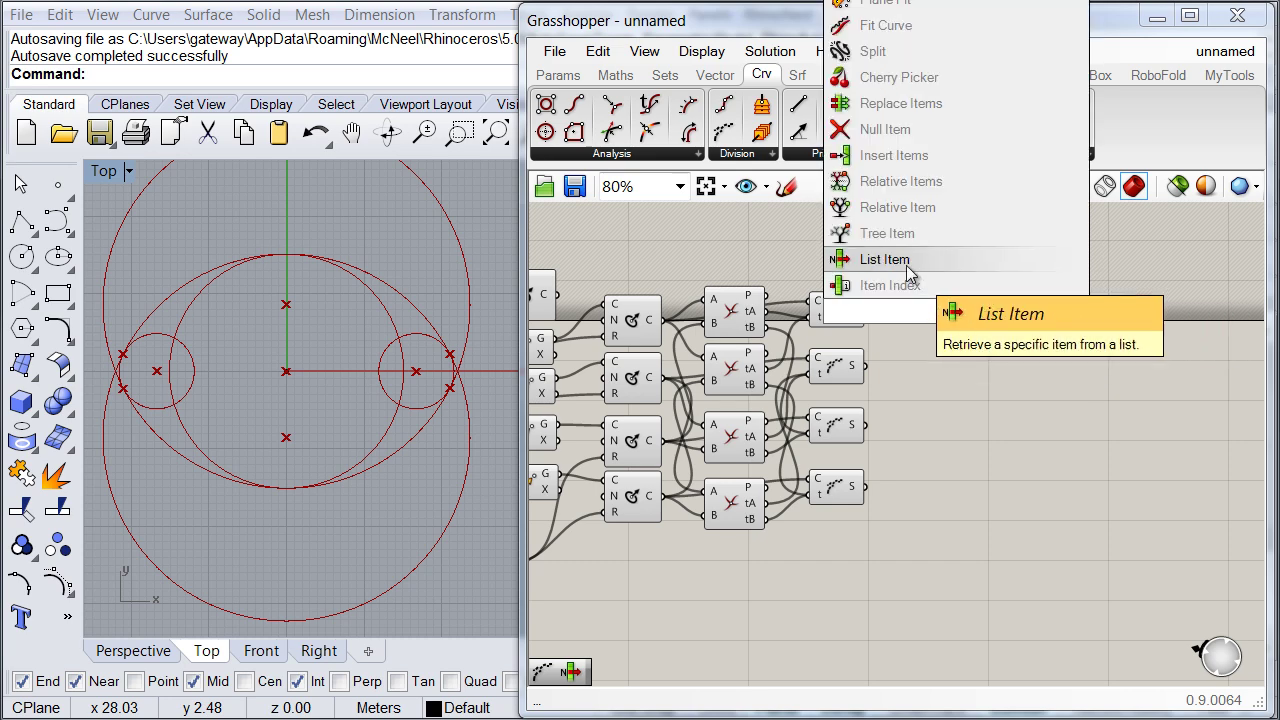
key(Return)
scroll(938, 417, up, 3)
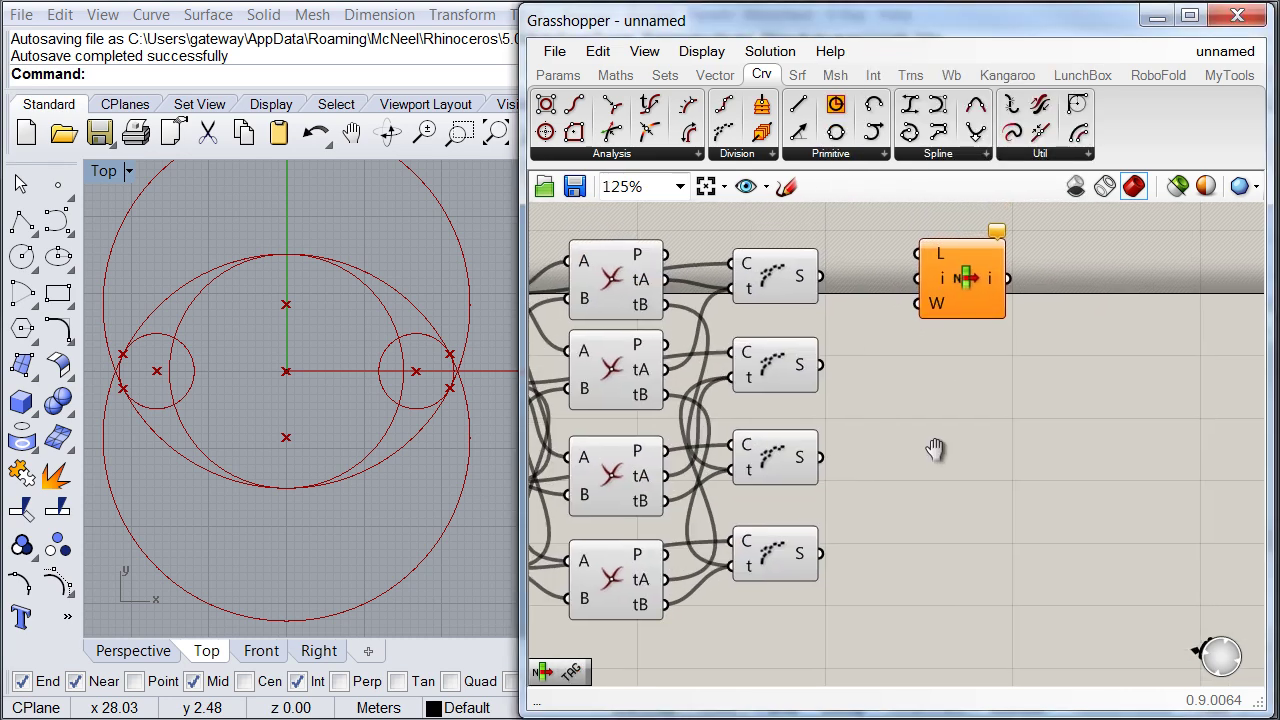
right_drag(895, 387, 1063, 409)
drag(1038, 258, 947, 281)
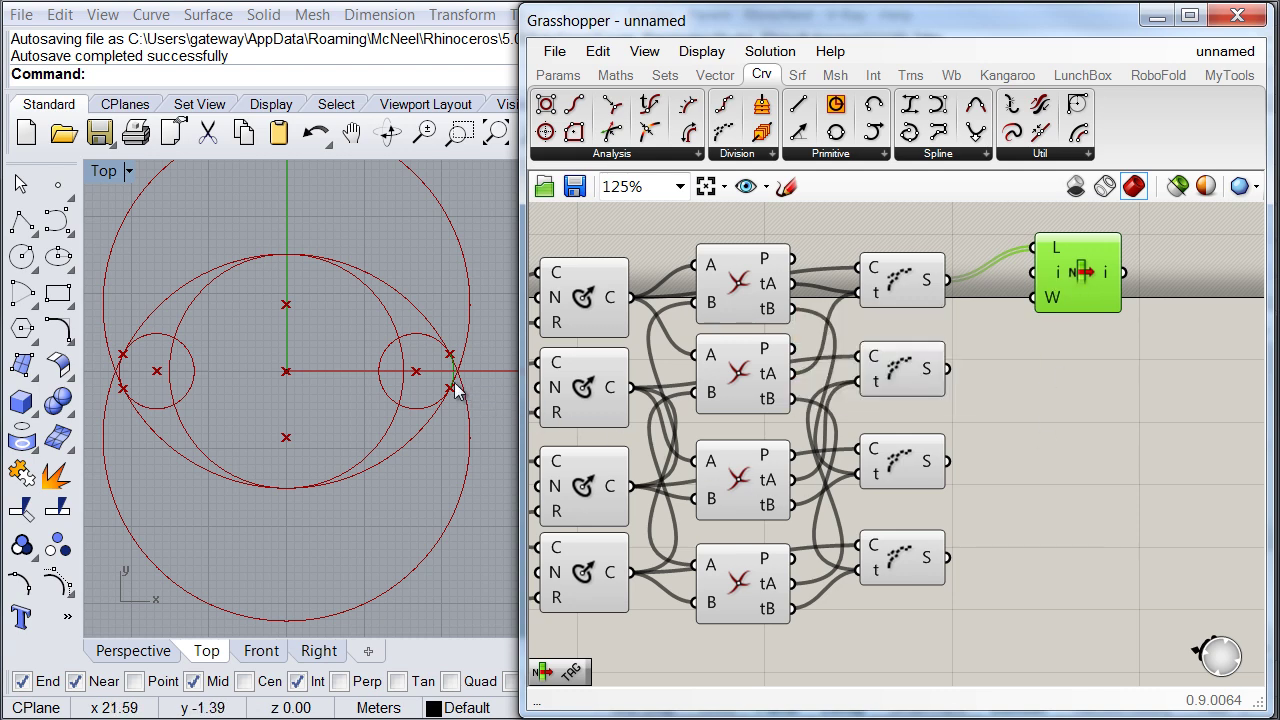
scroll(410, 390, up, 4)
scroll(410, 386, up, 2)
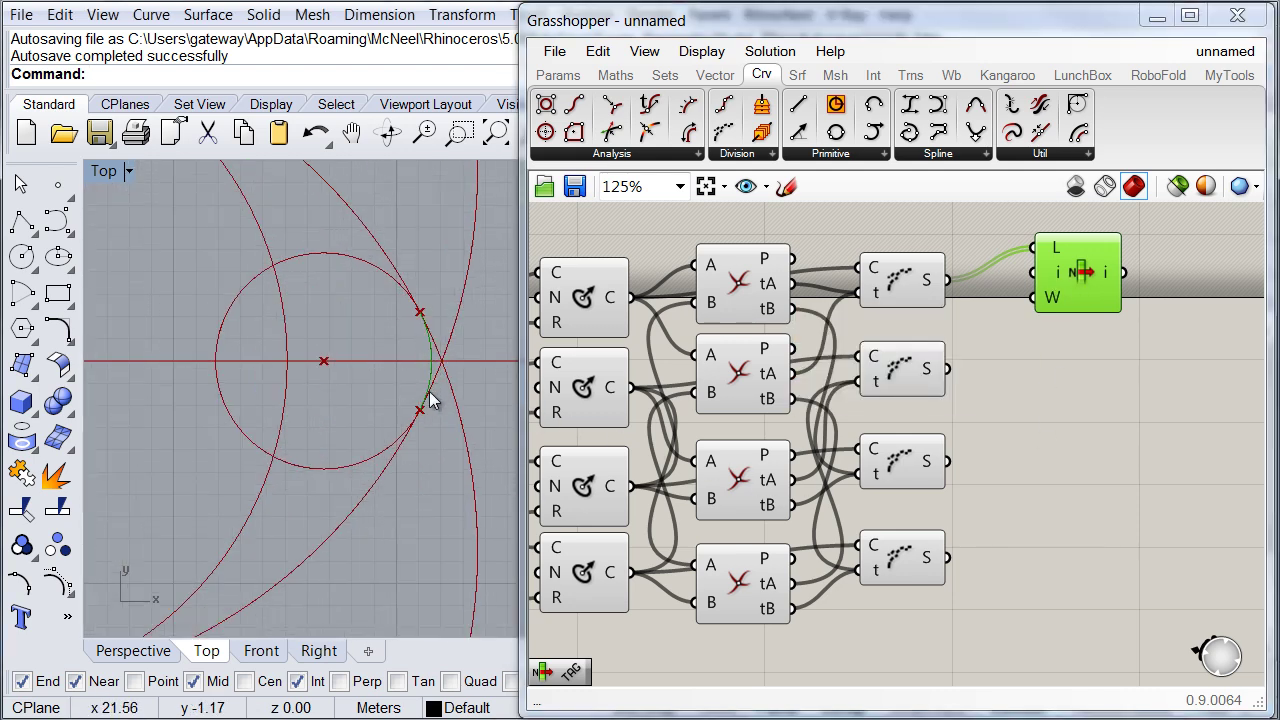
scroll(412, 355, down, 4)
right_drag(283, 348, 350, 355)
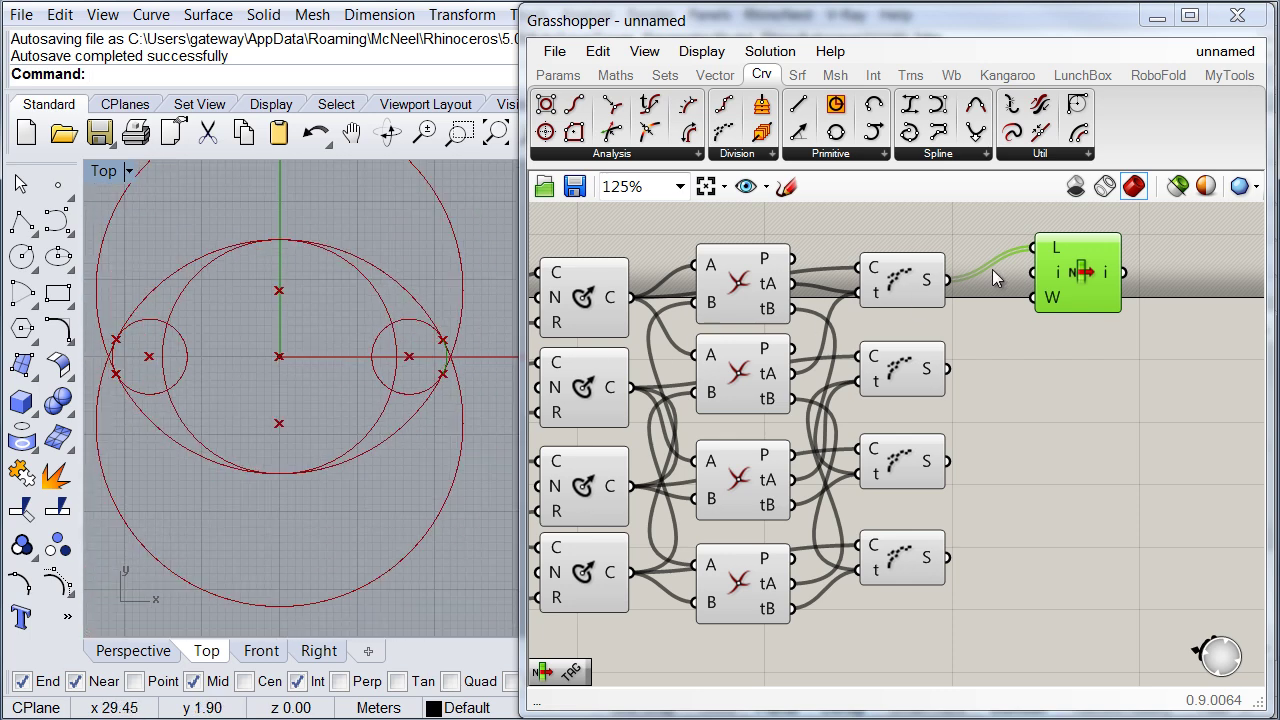
Step: Paste a List Item copy on the second Shatter output with item index 0
key(ctrl+v)
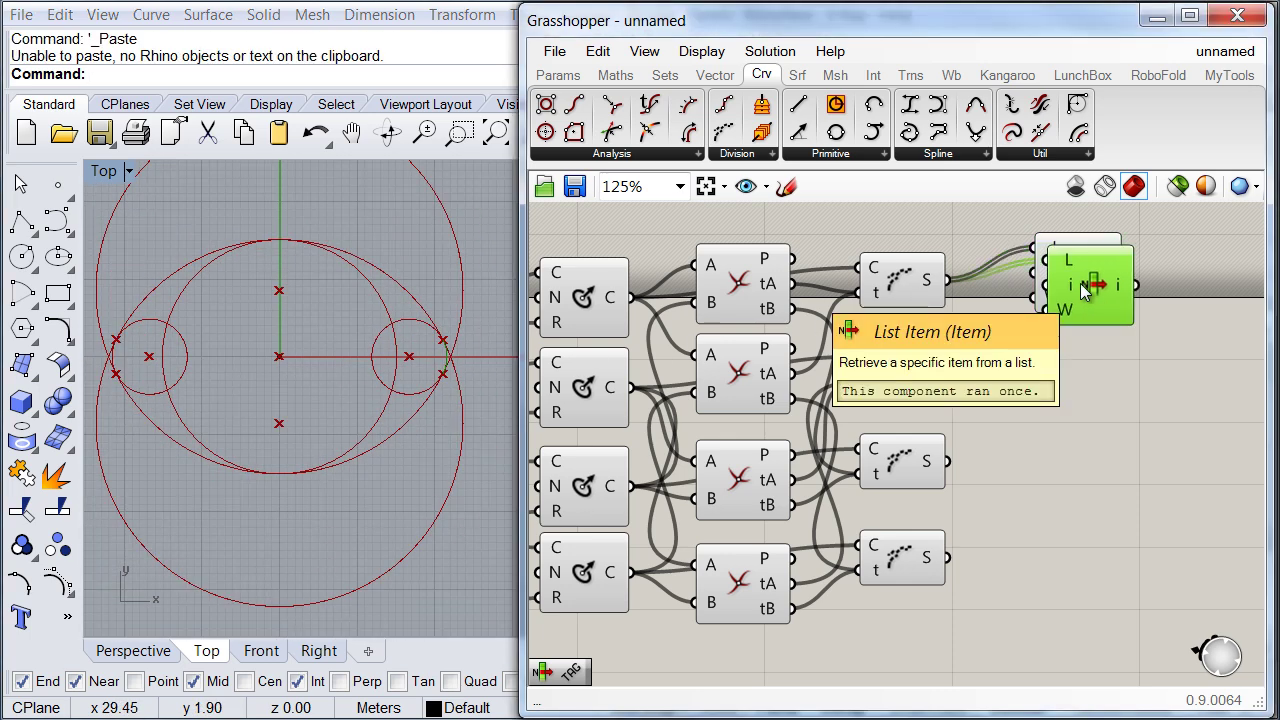
drag(1085, 287, 946, 369)
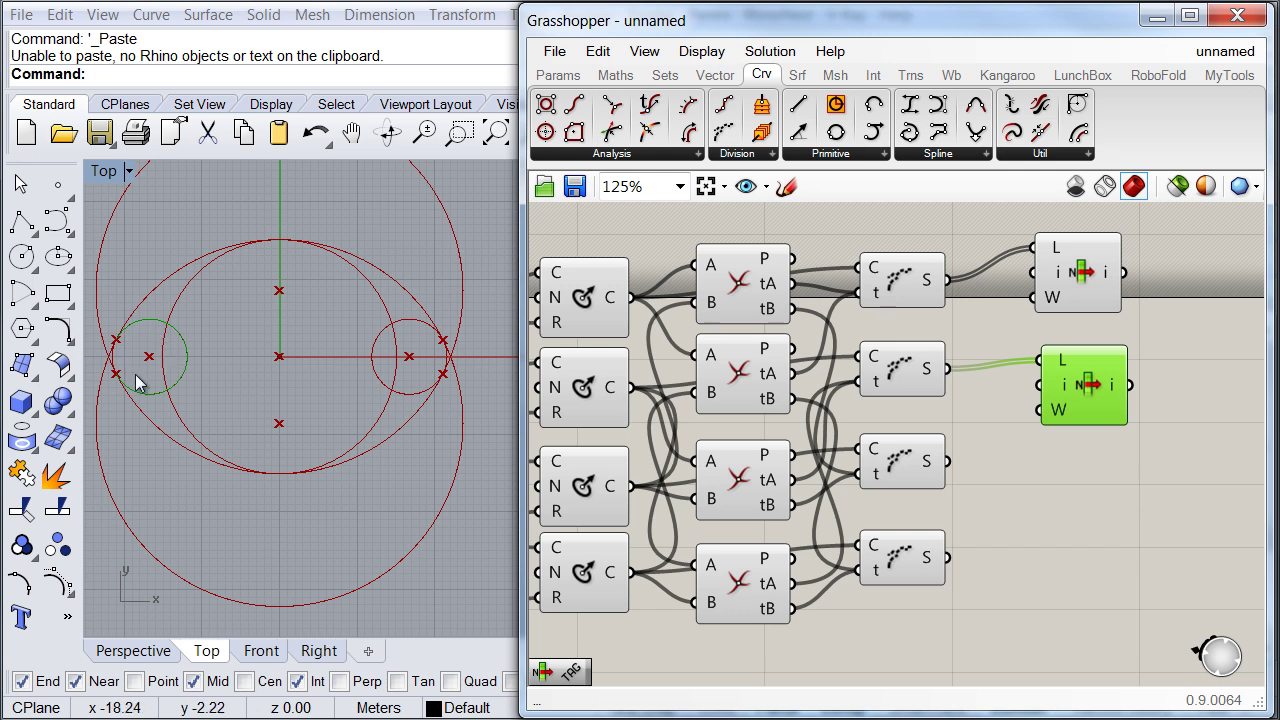
right_click(1066, 390)
mouse_move(1126, 563)
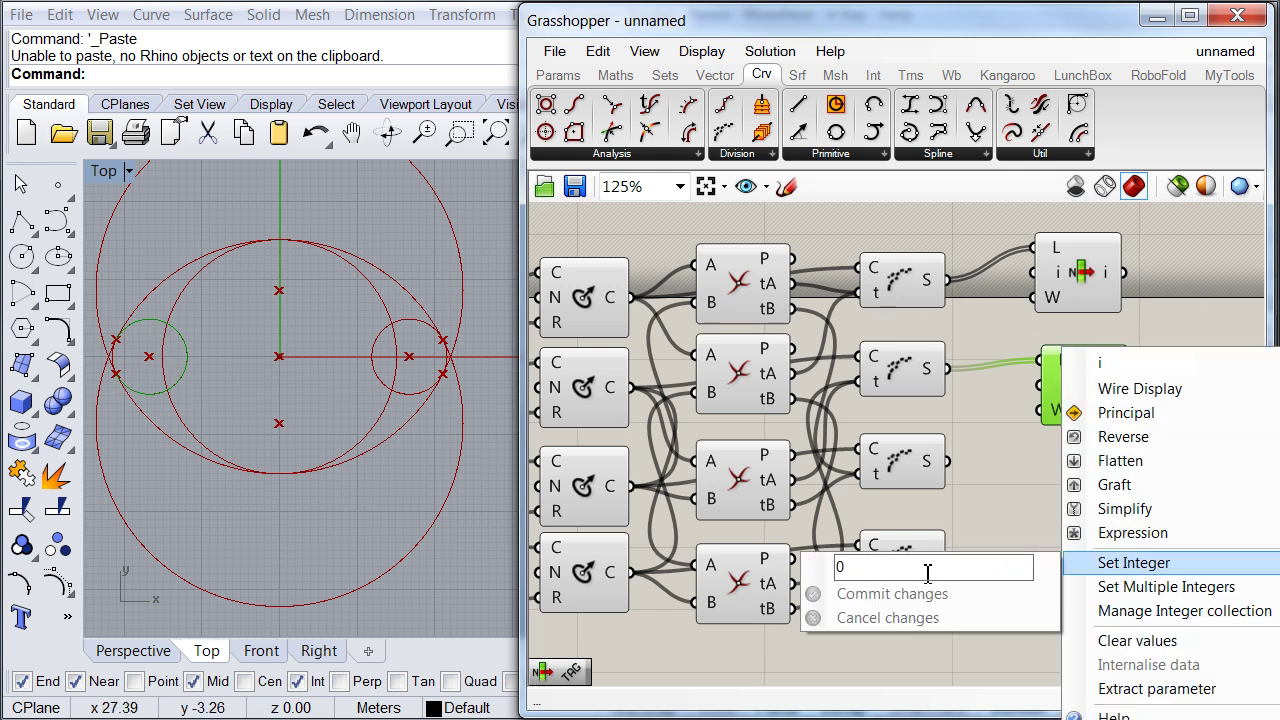
click(815, 596)
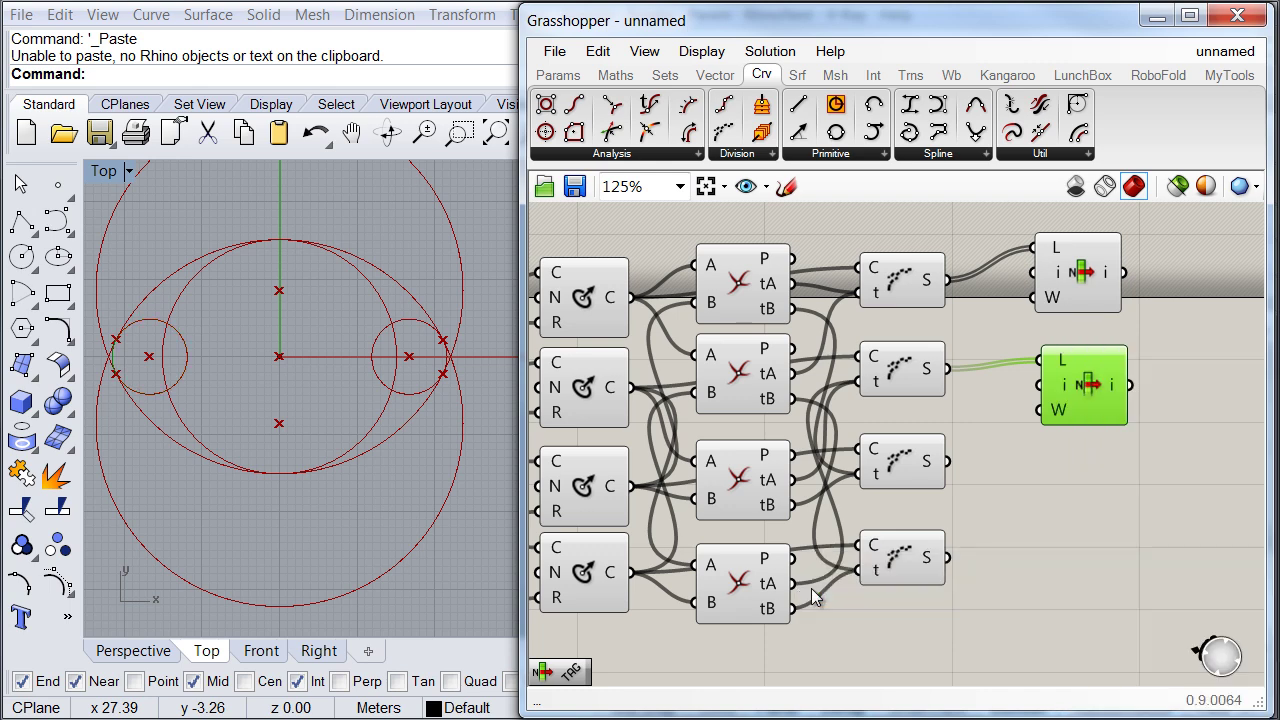
scroll(120, 362, up, 4)
scroll(147, 370, up, 2)
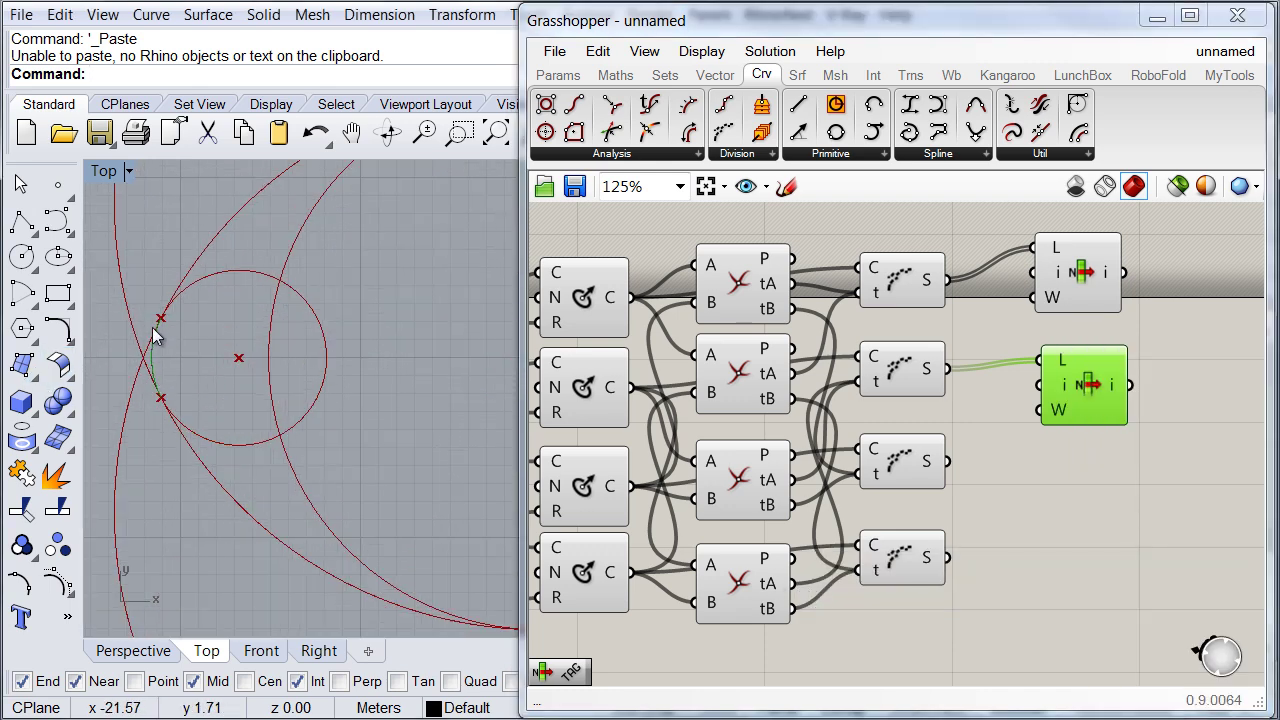
scroll(192, 358, down, 6)
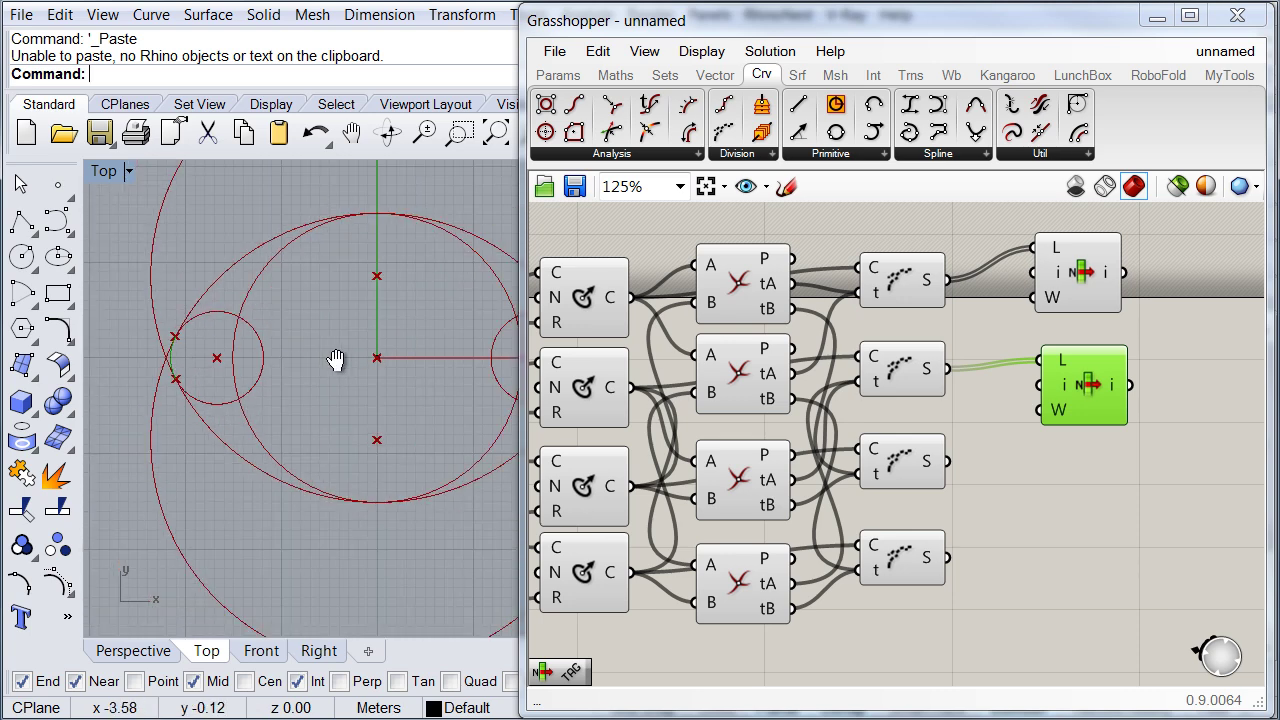
scroll(259, 364, down, 1)
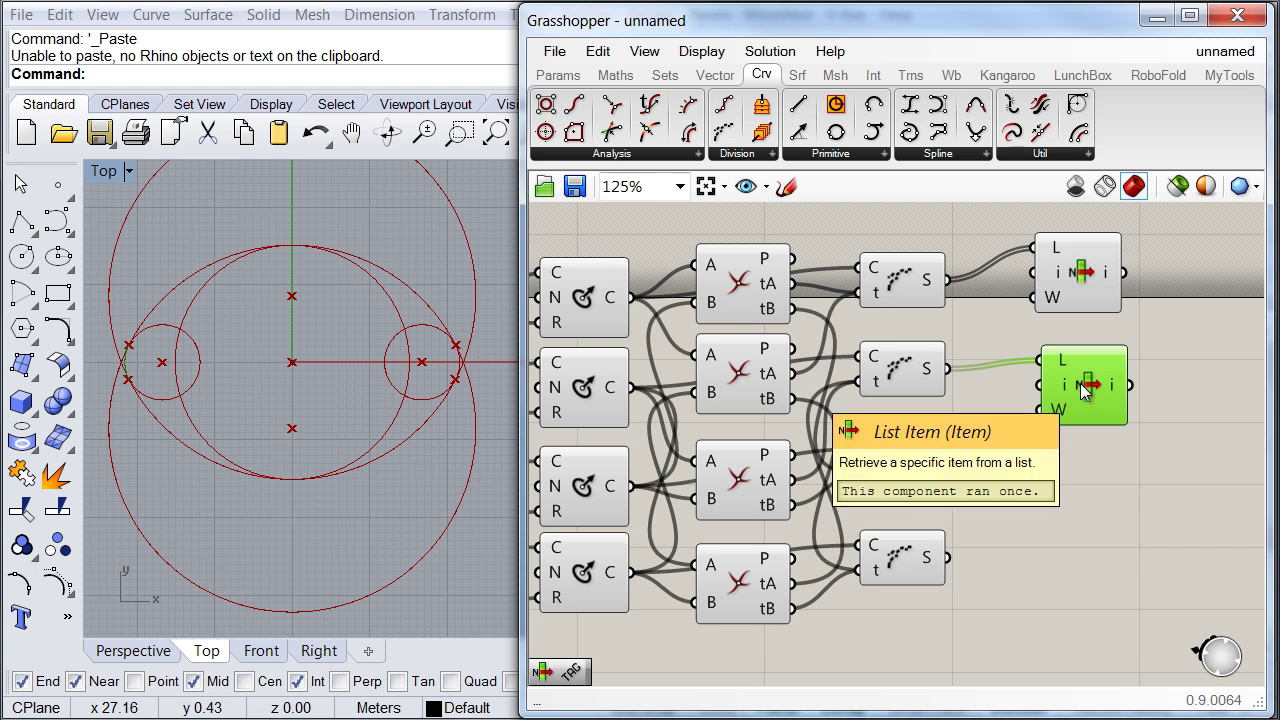
Step: Paste another List Item copy beside the third Shatter output
key(ctrl+v)
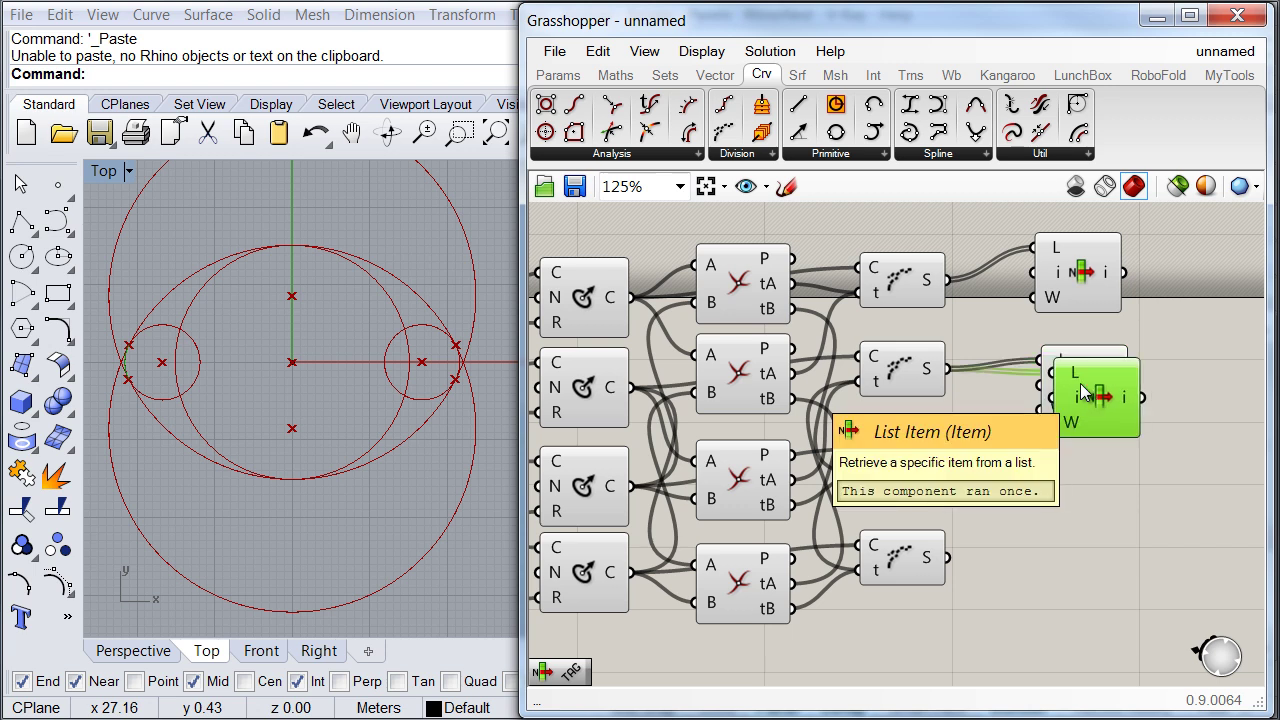
drag(1083, 390, 951, 467)
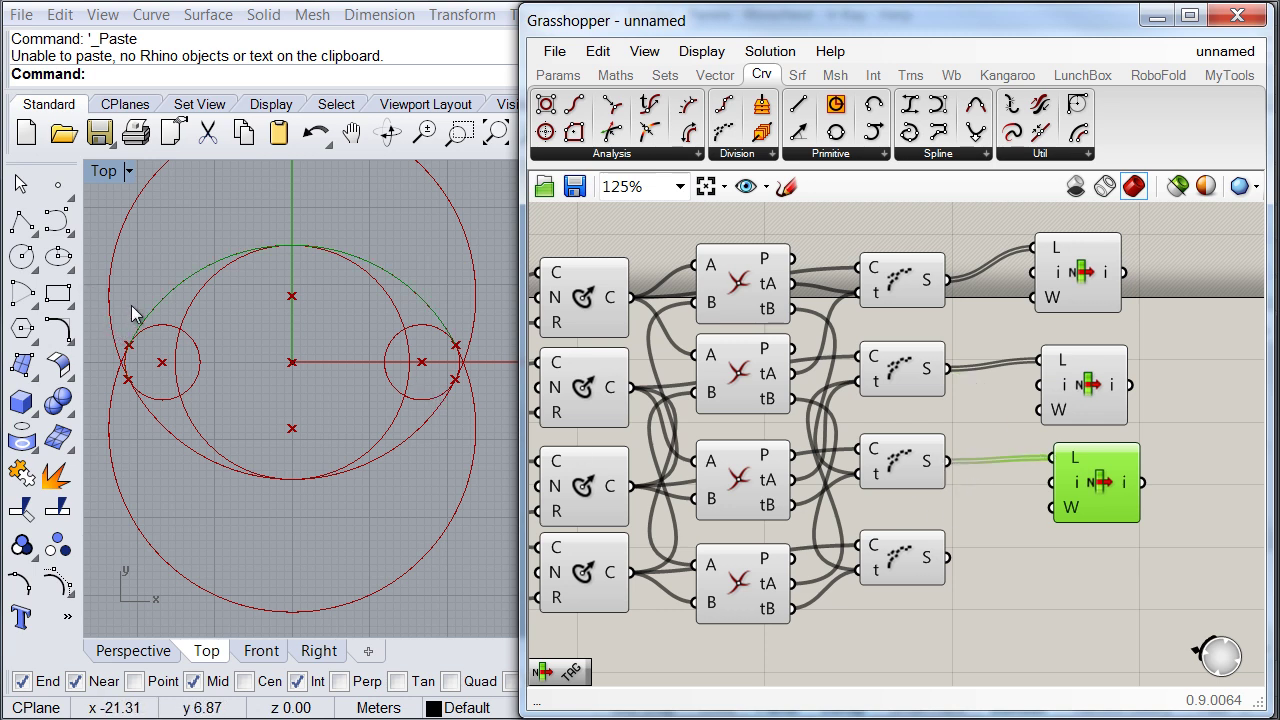
drag(1107, 502, 938, 562)
mouse_move(1118, 489)
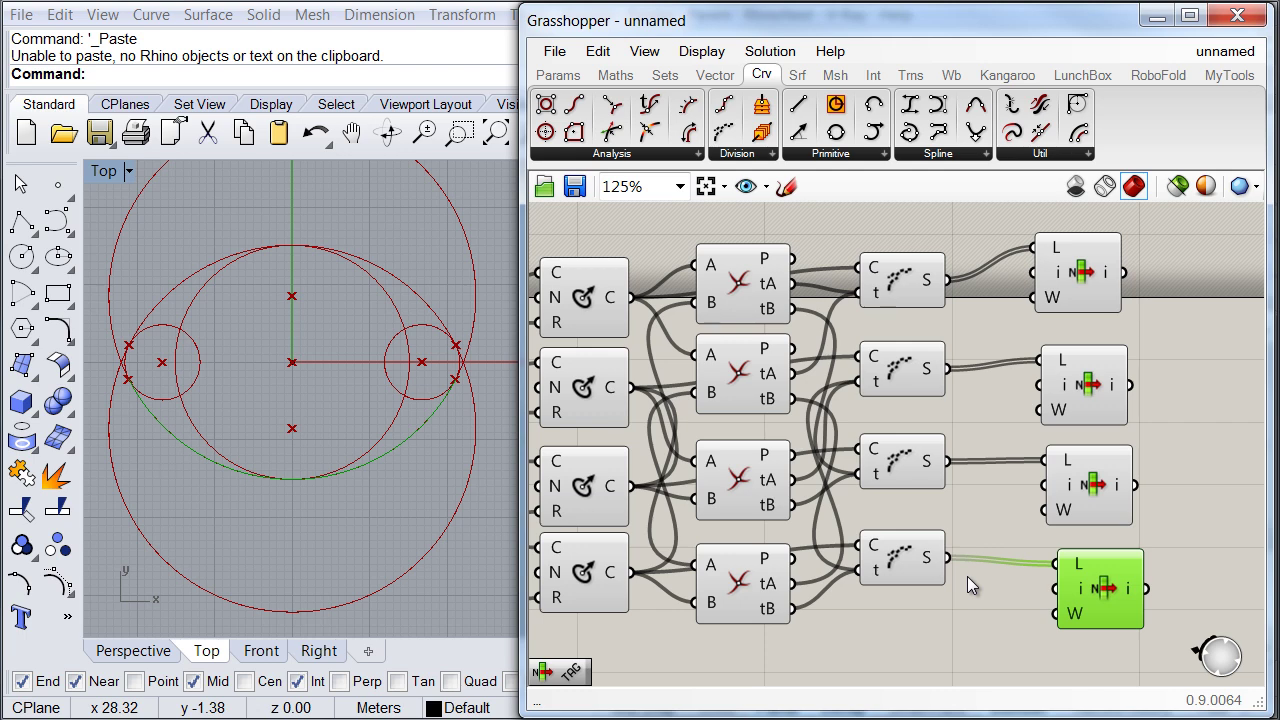
scroll(920, 531, down, 3)
right_drag(862, 571, 914, 563)
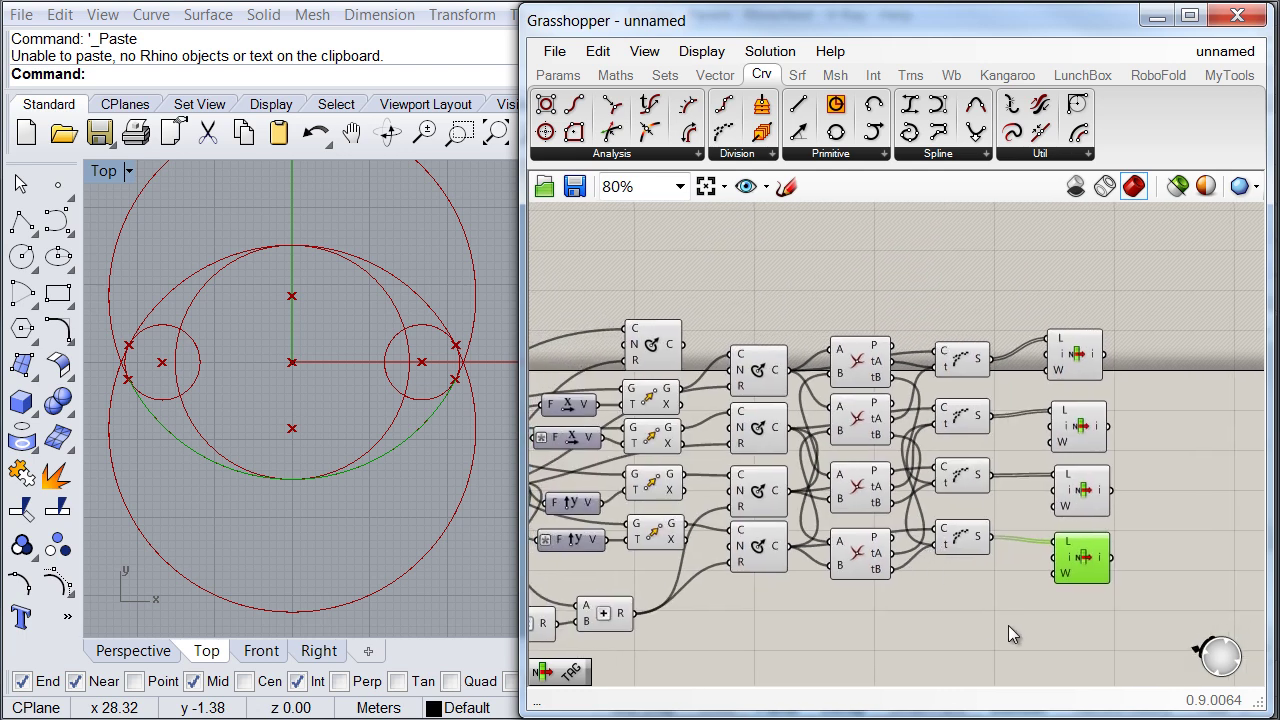
shift+drag(1004, 625, 757, 313)
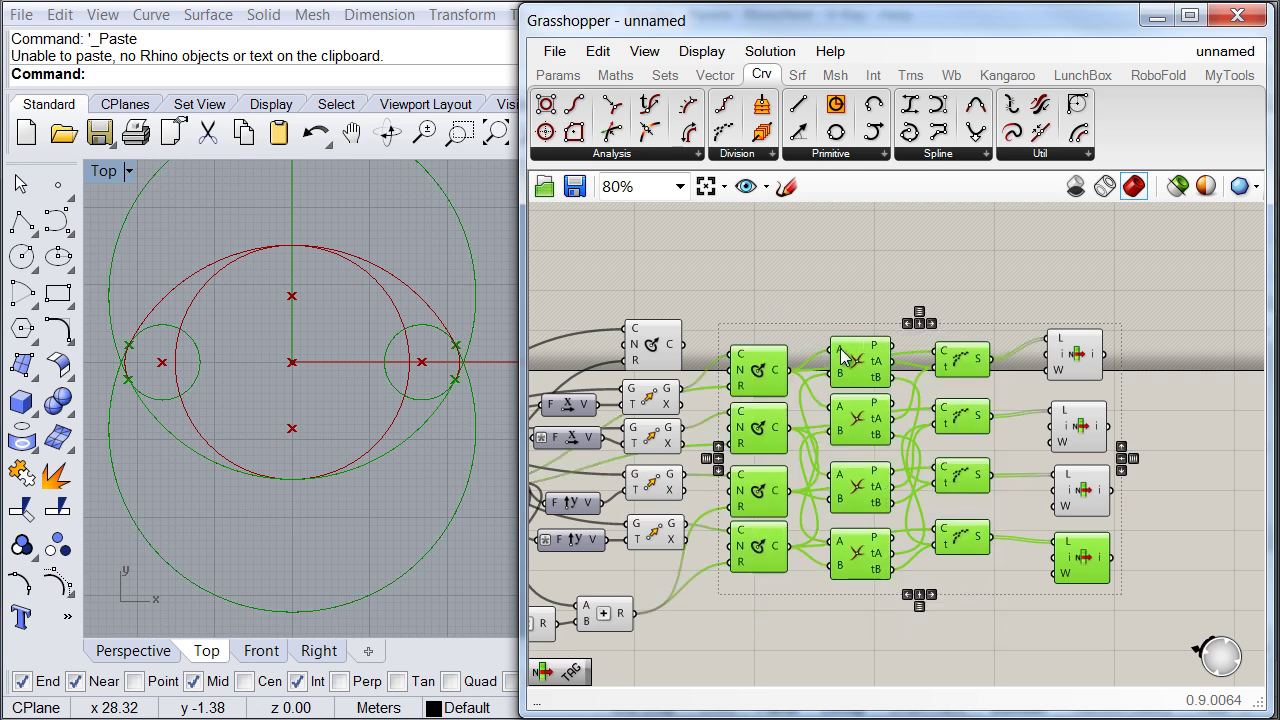
Step: Disable previews of the circles, intersections and shatters, keeping the bottom List Item arc visible
middle_click(842, 352)
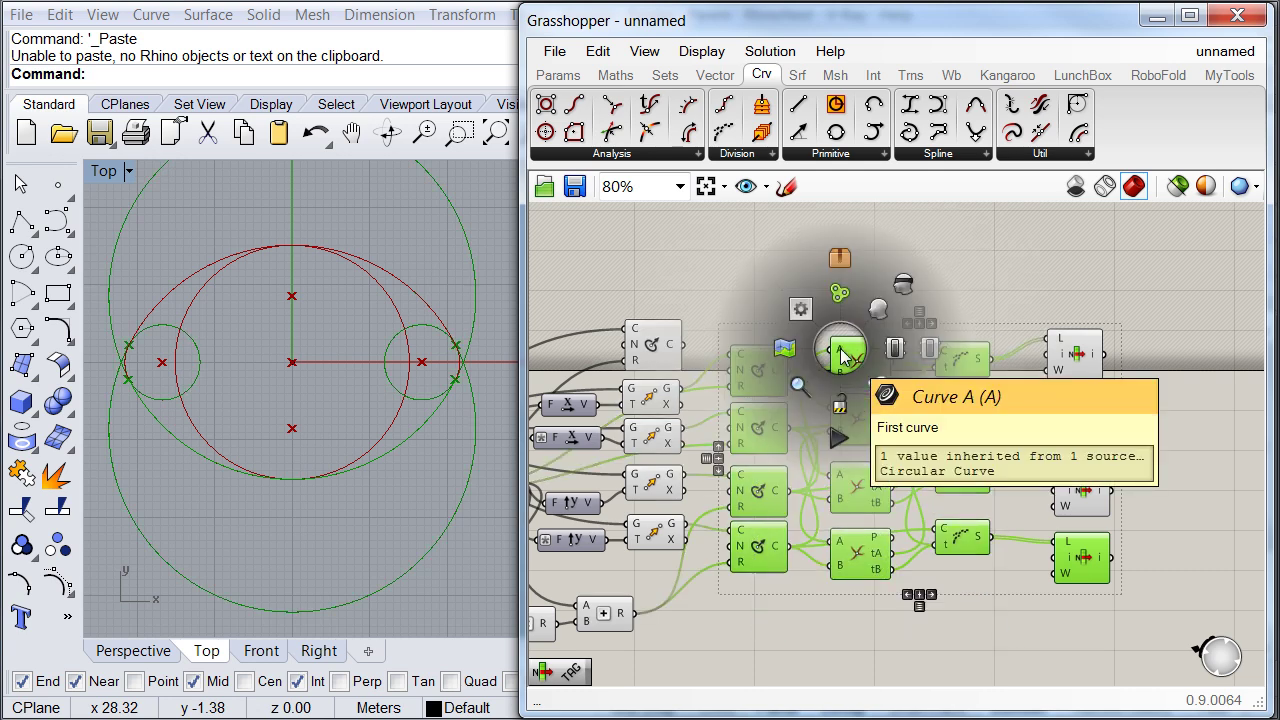
click(904, 287)
click(1155, 561)
click(1078, 562)
middle_click(1080, 560)
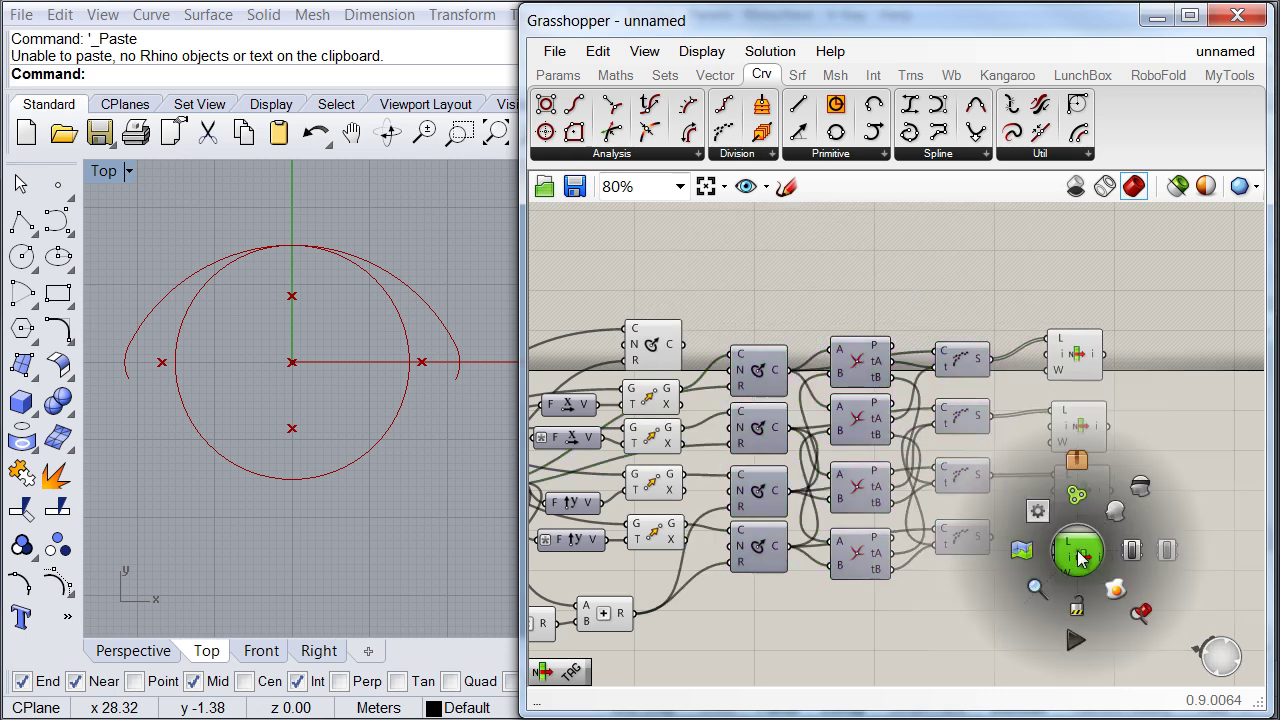
click(1126, 518)
click(1153, 577)
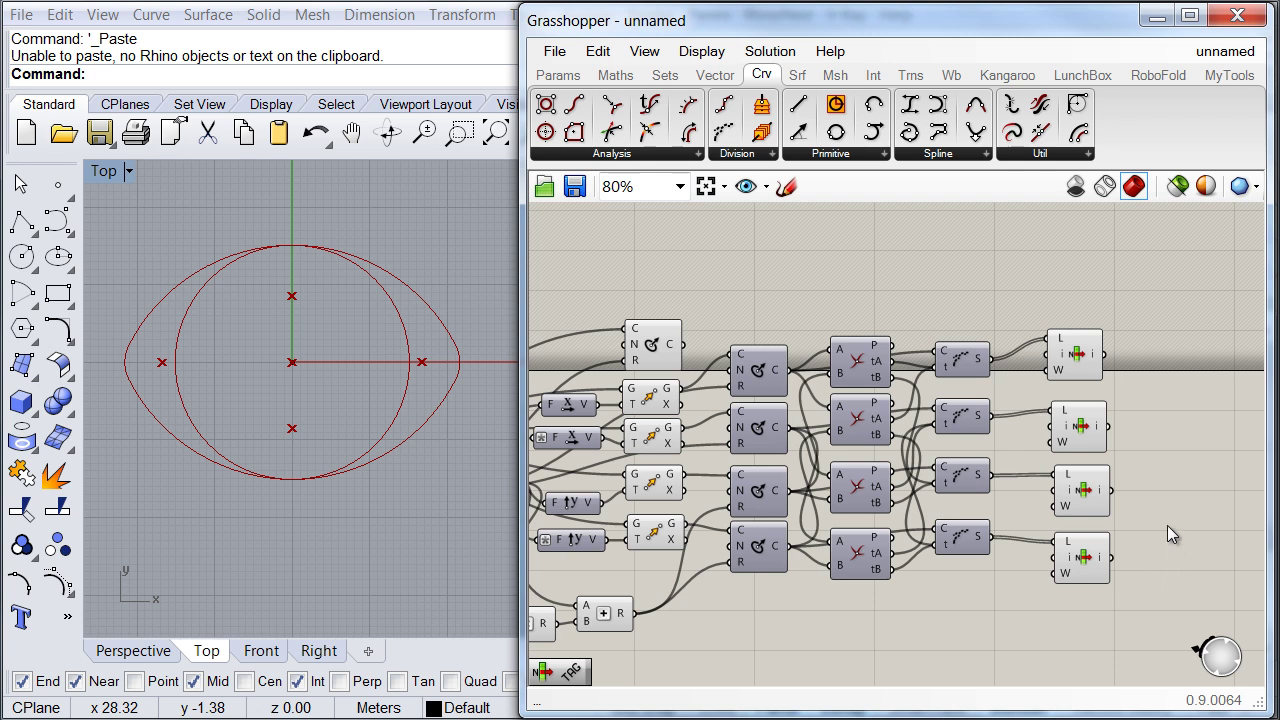
right_drag(1167, 513, 836, 506)
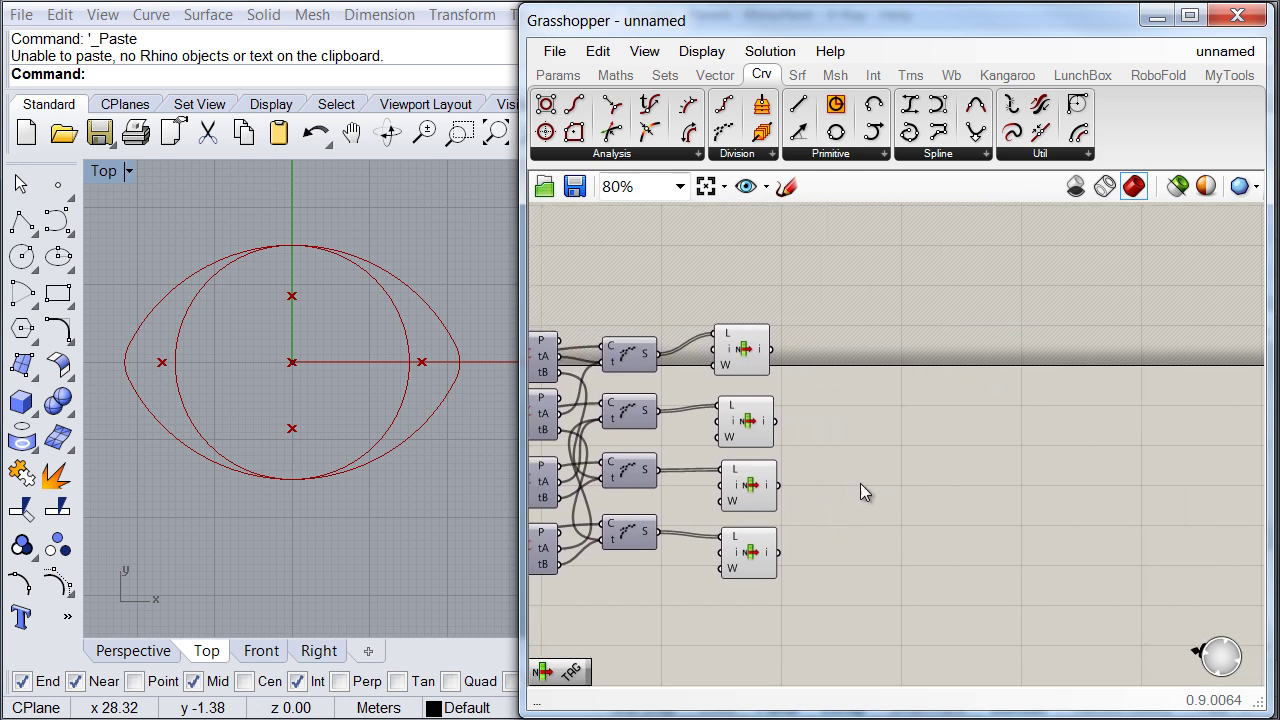
scroll(855, 485, up, 1)
Step: Place a Join Curves component on the canvas via the 'join' search
double_click(930, 447)
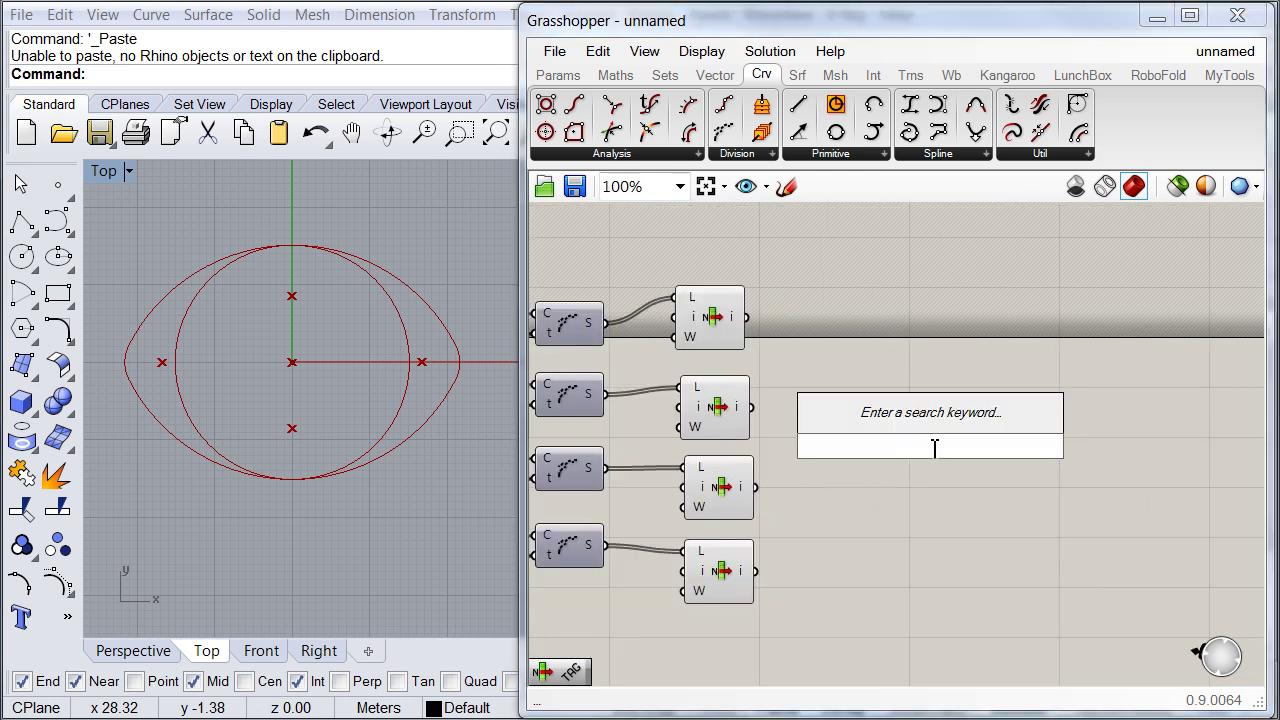
text(joi)
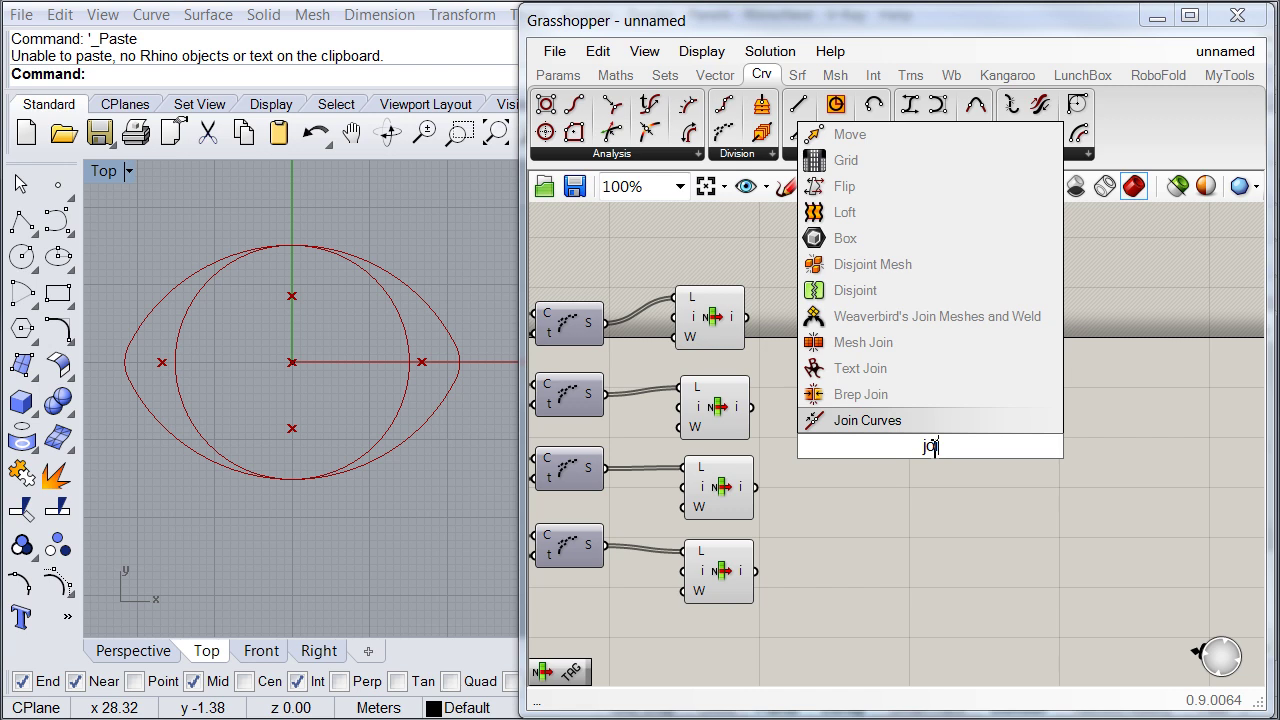
click(922, 420)
Step: Connect the top, second, third and fourth List Item arcs into Join Curves' C input
click(731, 317)
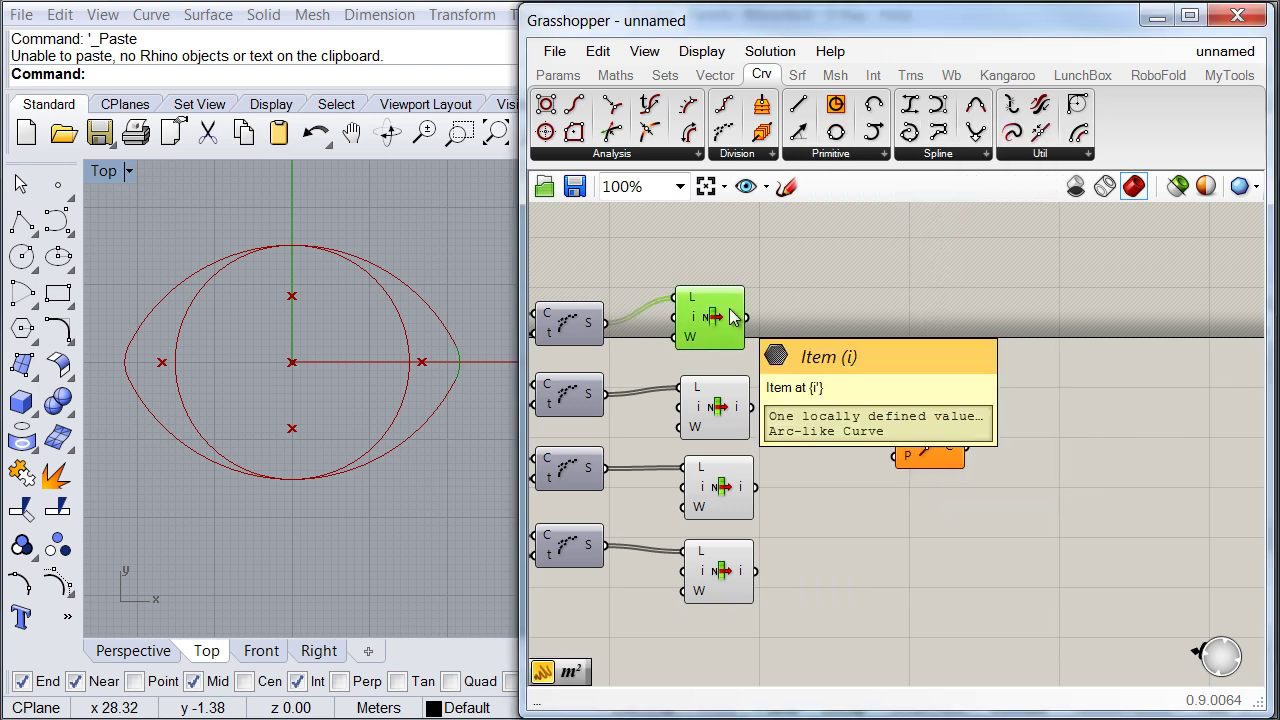
drag(746, 317, 894, 436)
click(707, 410)
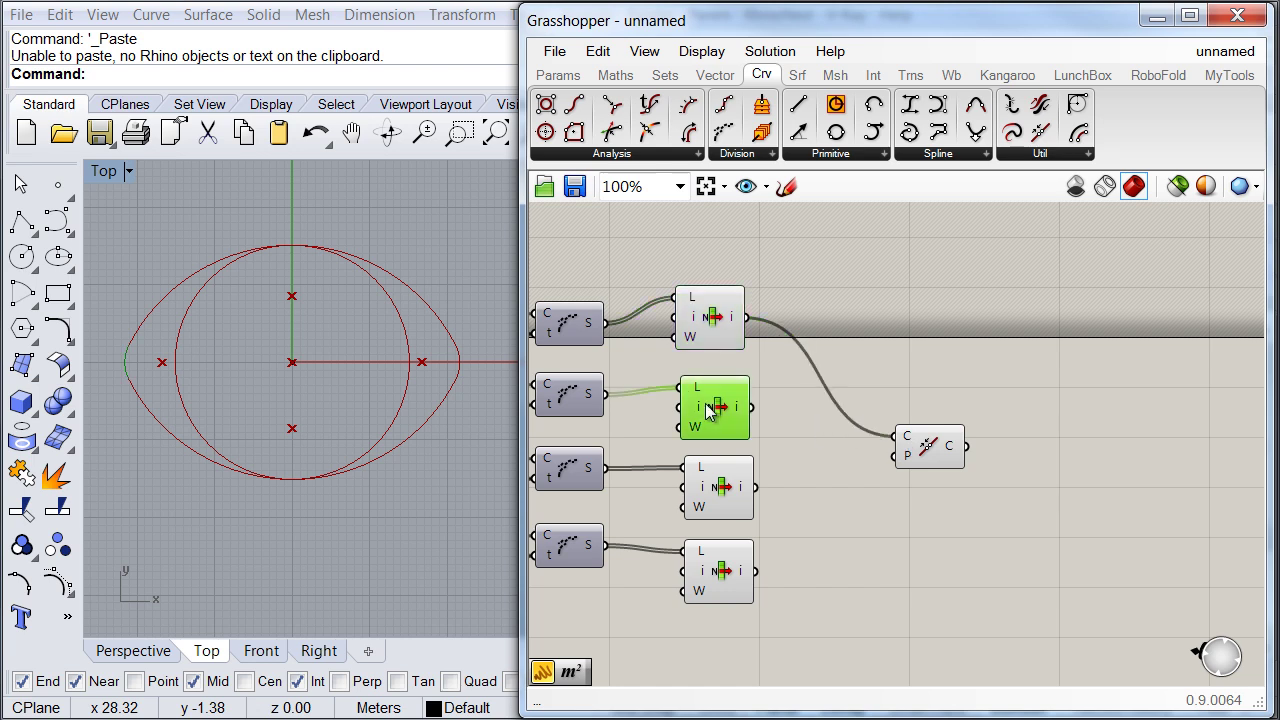
click(728, 486)
shift+drag(756, 487, 896, 440)
shift+drag(750, 408, 897, 437)
shift+drag(756, 571, 897, 438)
Step: Select the four List Items, then Join Curves, to check the joined eye outline
click(780, 623)
drag(780, 623, 675, 260)
middle_click(684, 295)
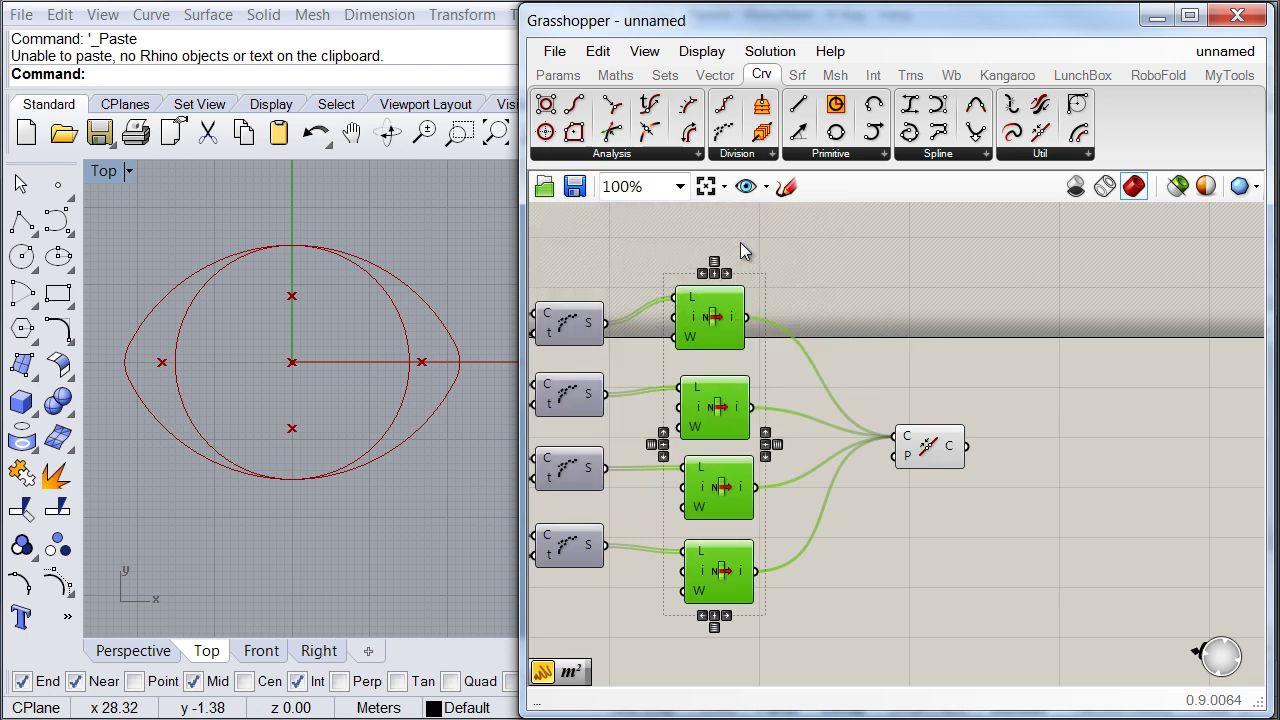
click(885, 473)
click(931, 457)
click(912, 508)
scroll(1000, 548, down, 2)
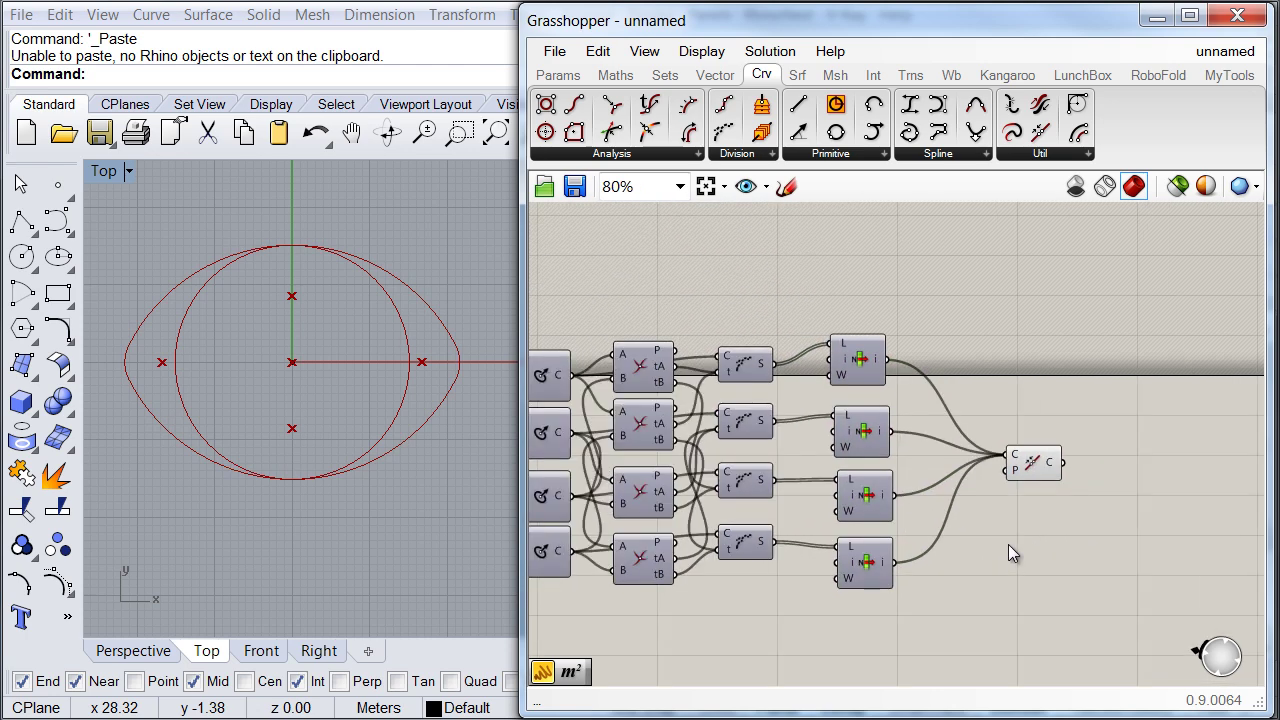
scroll(1008, 544, down, 2)
Step: Set sliders Variable x to 15.738, y to 6.298 and z to 16.096
right_drag(1001, 549, 1123, 438)
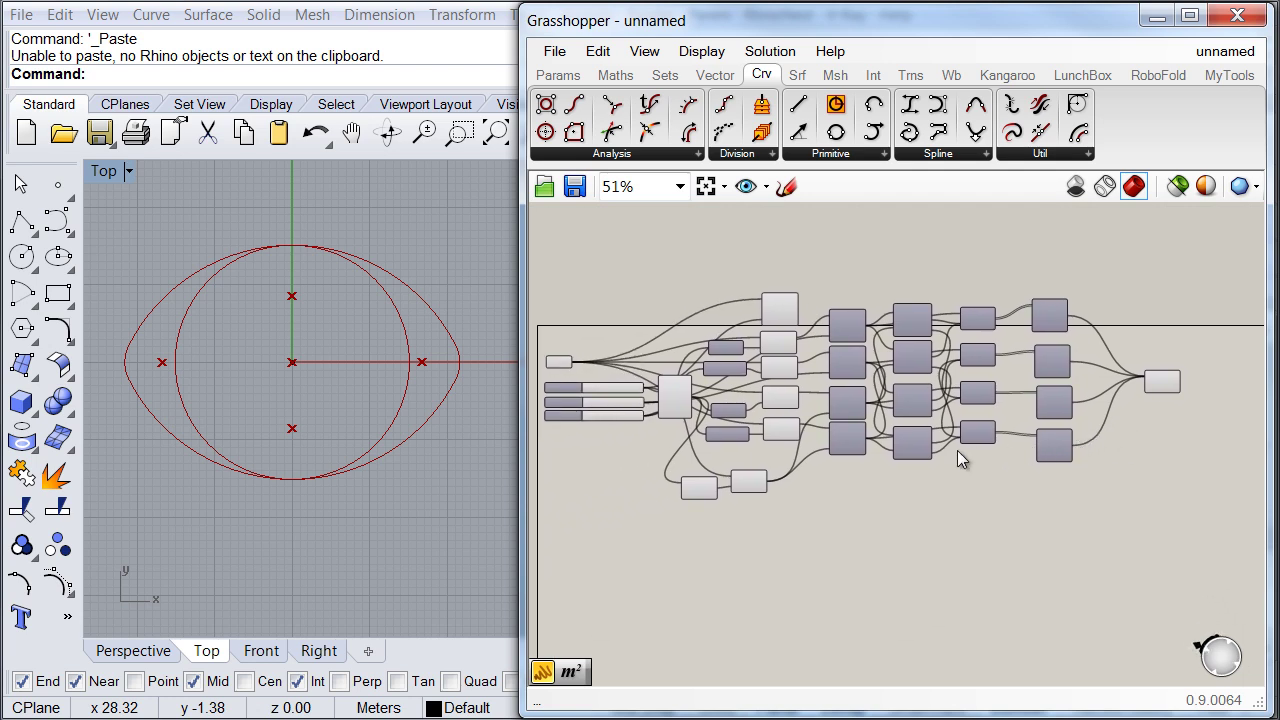
scroll(686, 449, up, 2)
right_drag(601, 478, 836, 509)
scroll(836, 509, up, 2)
right_drag(808, 604, 805, 646)
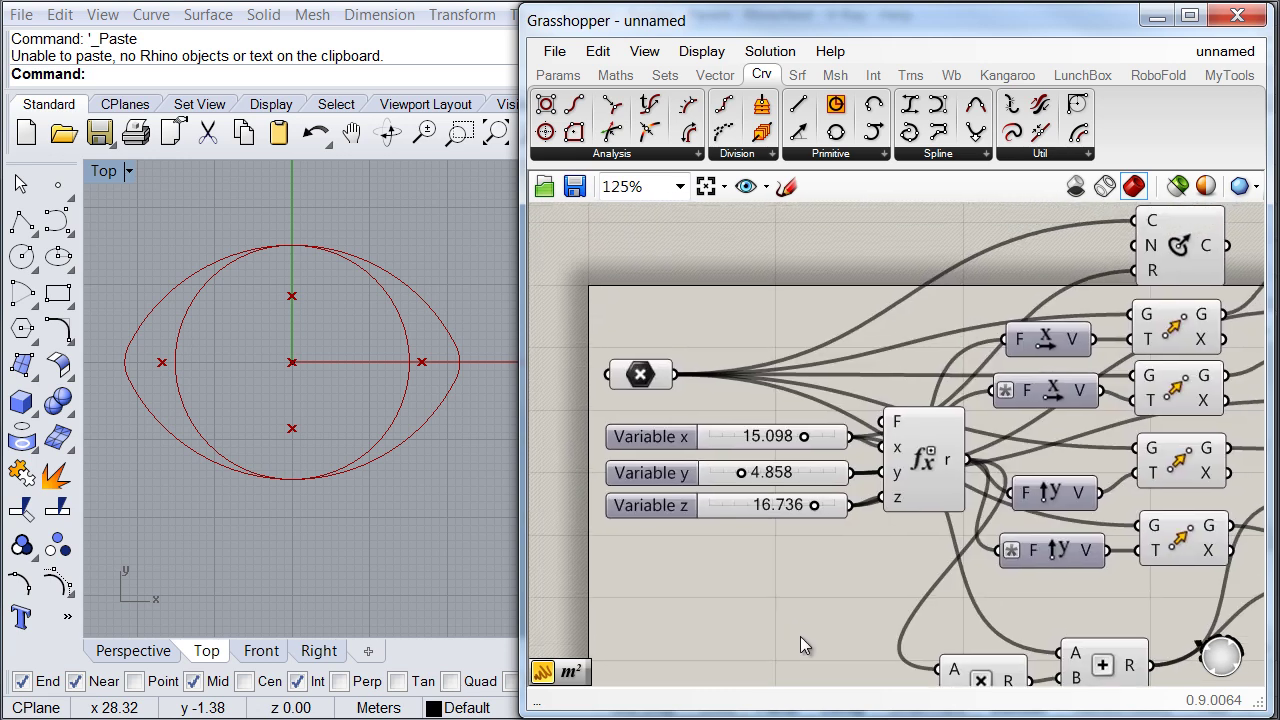
drag(741, 472, 752, 473)
mouse_move(801, 437)
mouse_down()
mouse_move(826, 437)
mouse_move(798, 447)
mouse_move(809, 447)
mouse_up()
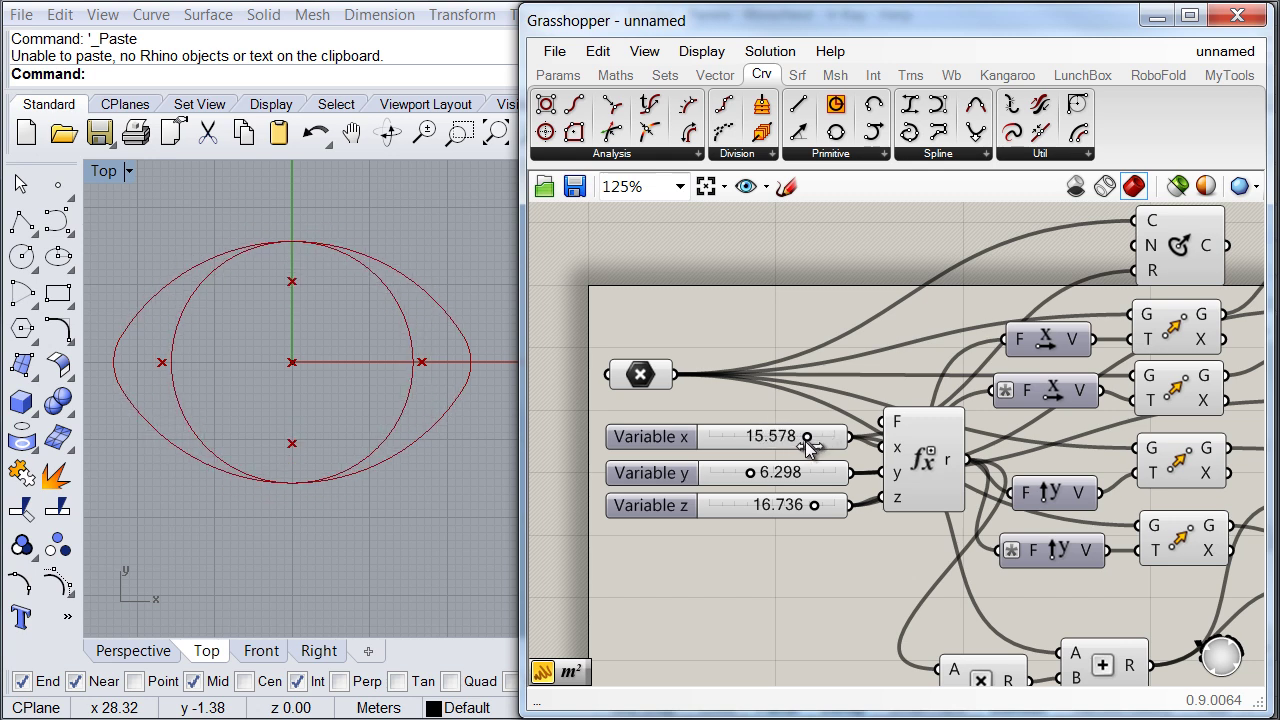
mouse_move(814, 505)
mouse_down()
mouse_move(829, 504)
mouse_move(791, 506)
mouse_move(812, 505)
mouse_up()
mouse_move(809, 437)
mouse_down()
mouse_move(829, 437)
mouse_move(808, 448)
mouse_up()
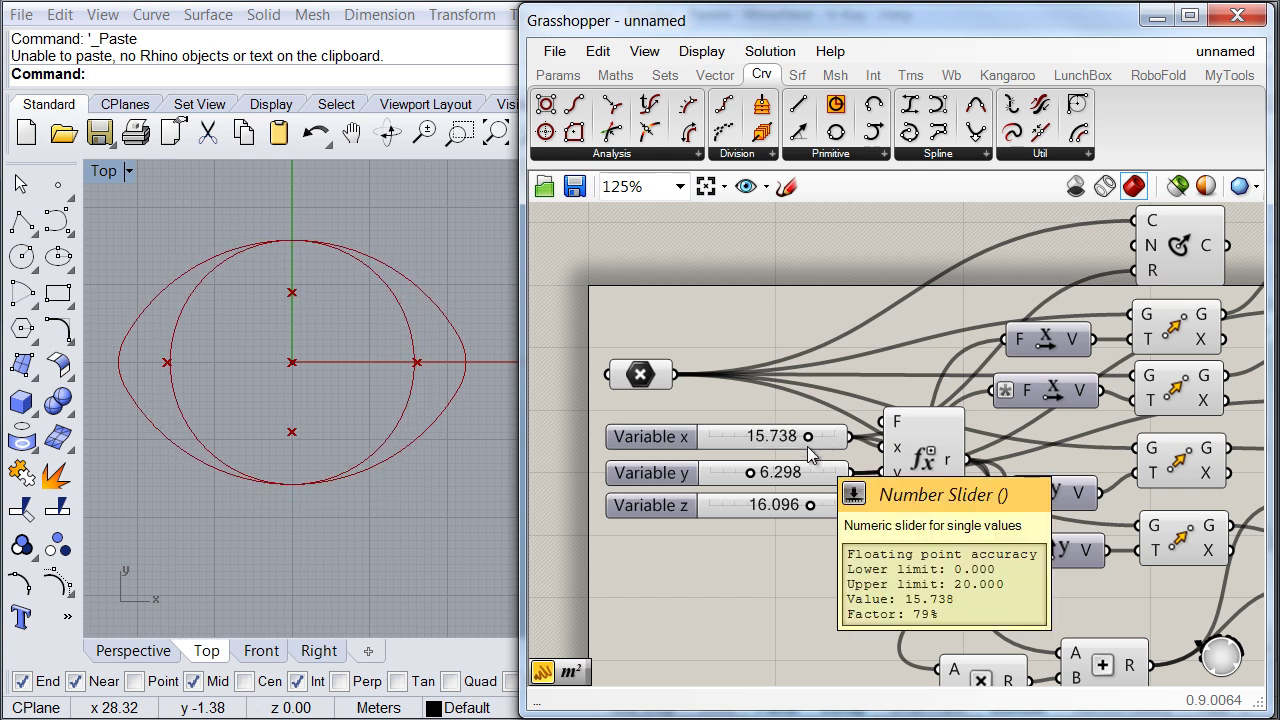